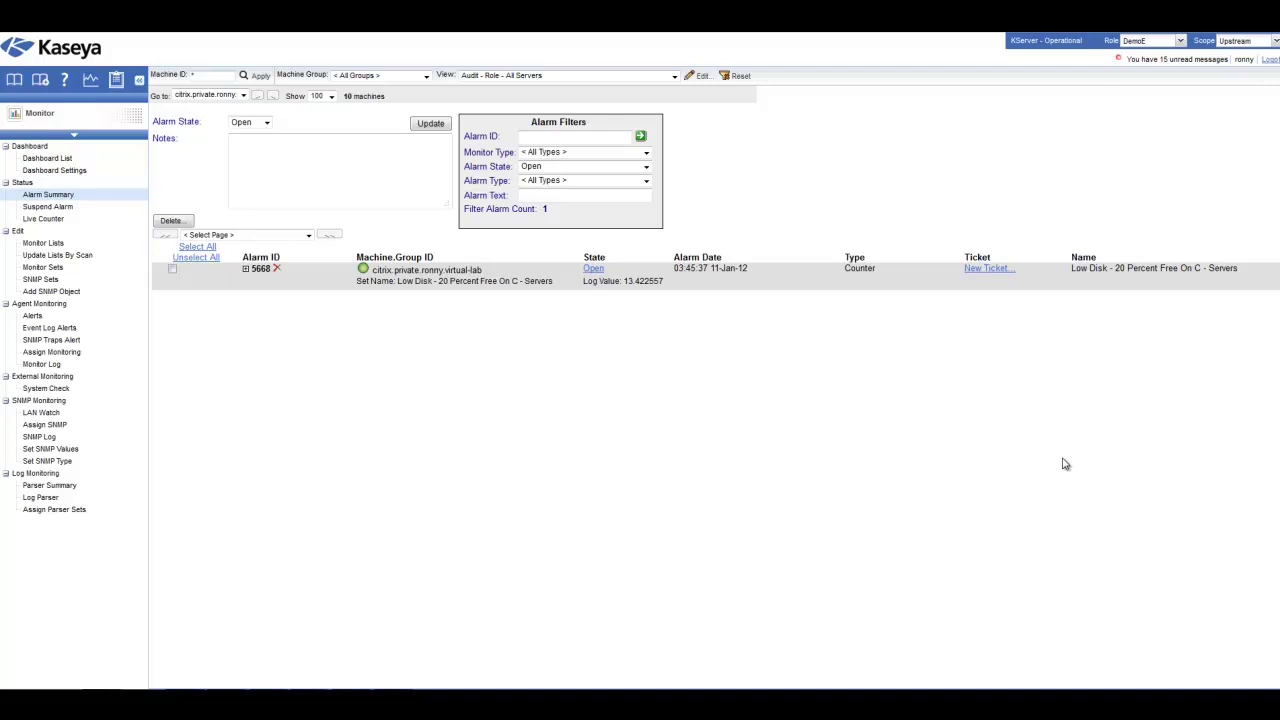
Examine the settings of the Alerts and Monitoring policy under Upstream Tech60 in the Policy Management module
{"action": "left_click", "coordinate": [103, 124]}
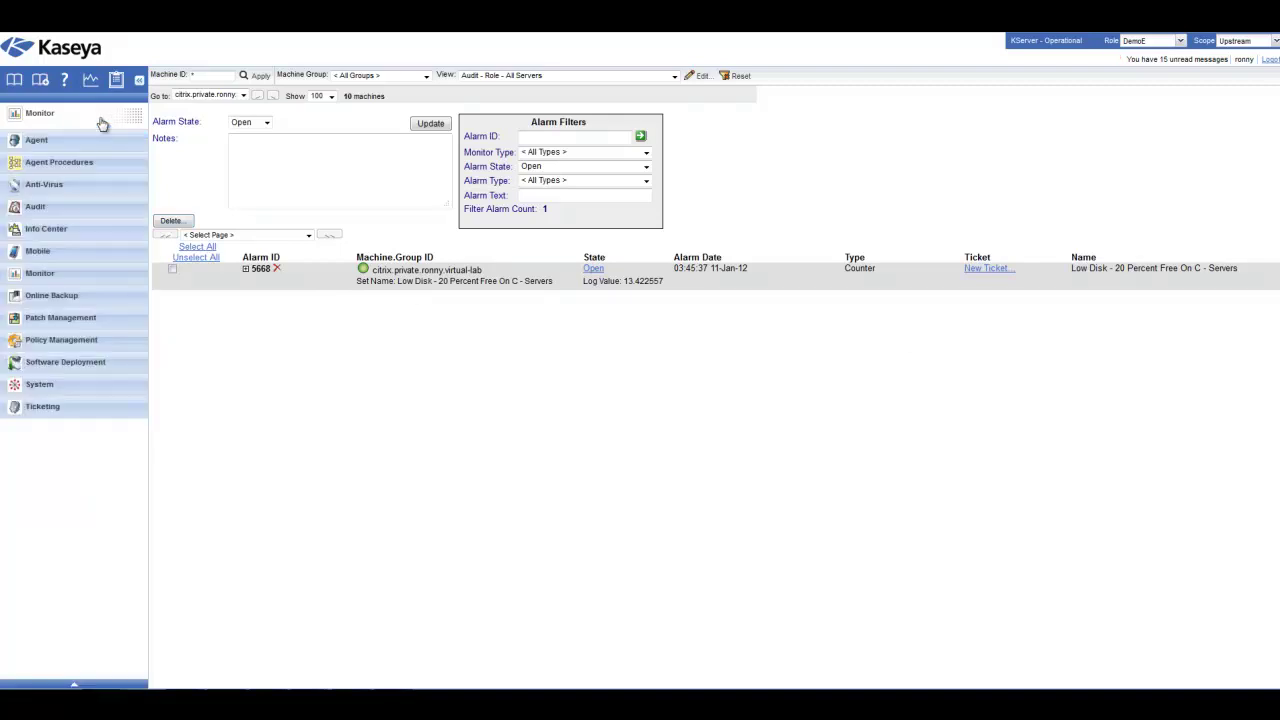
{"action": "left_click", "coordinate": [80, 342]}
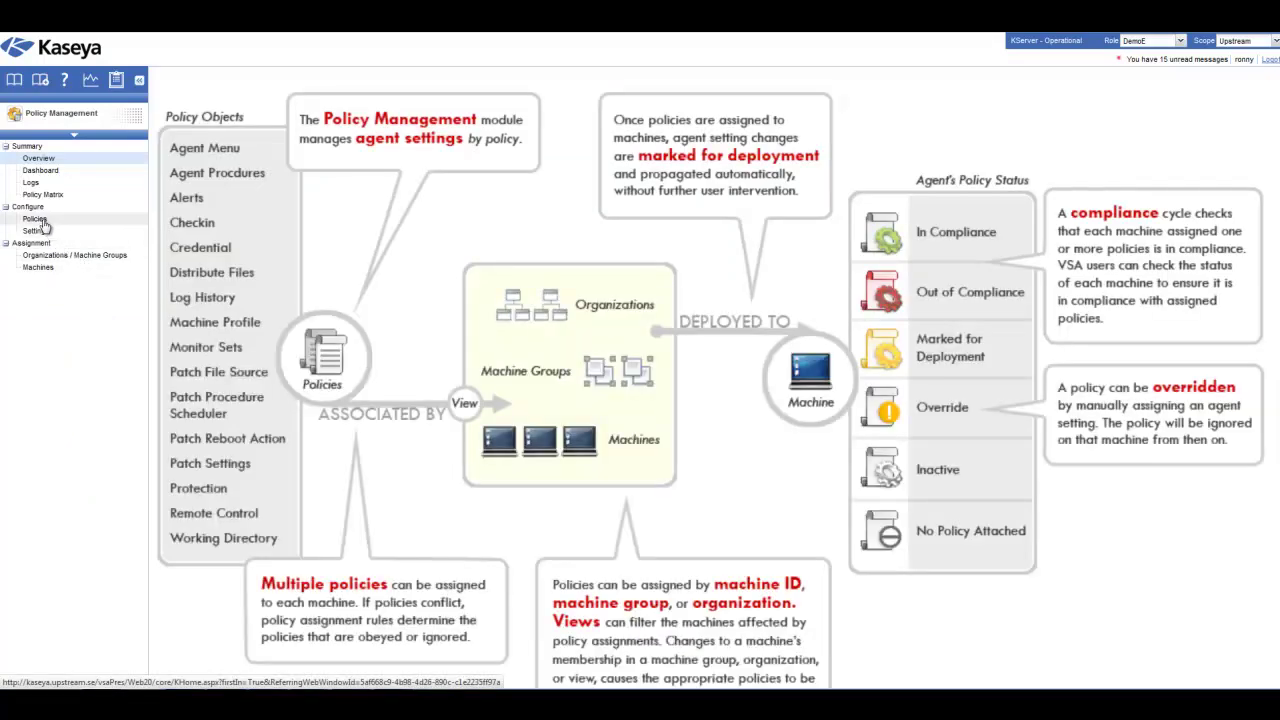
{"action": "left_click", "coordinate": [42, 220]}
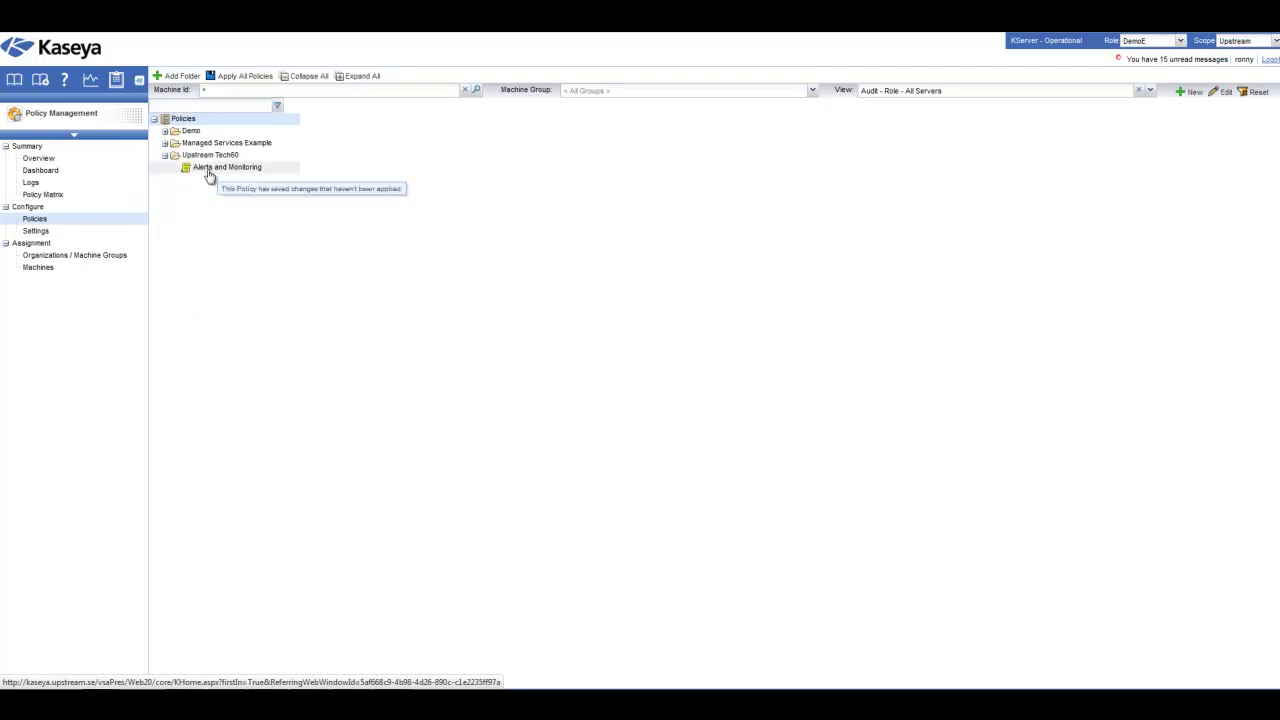
{"action": "left_click", "coordinate": [212, 170]}
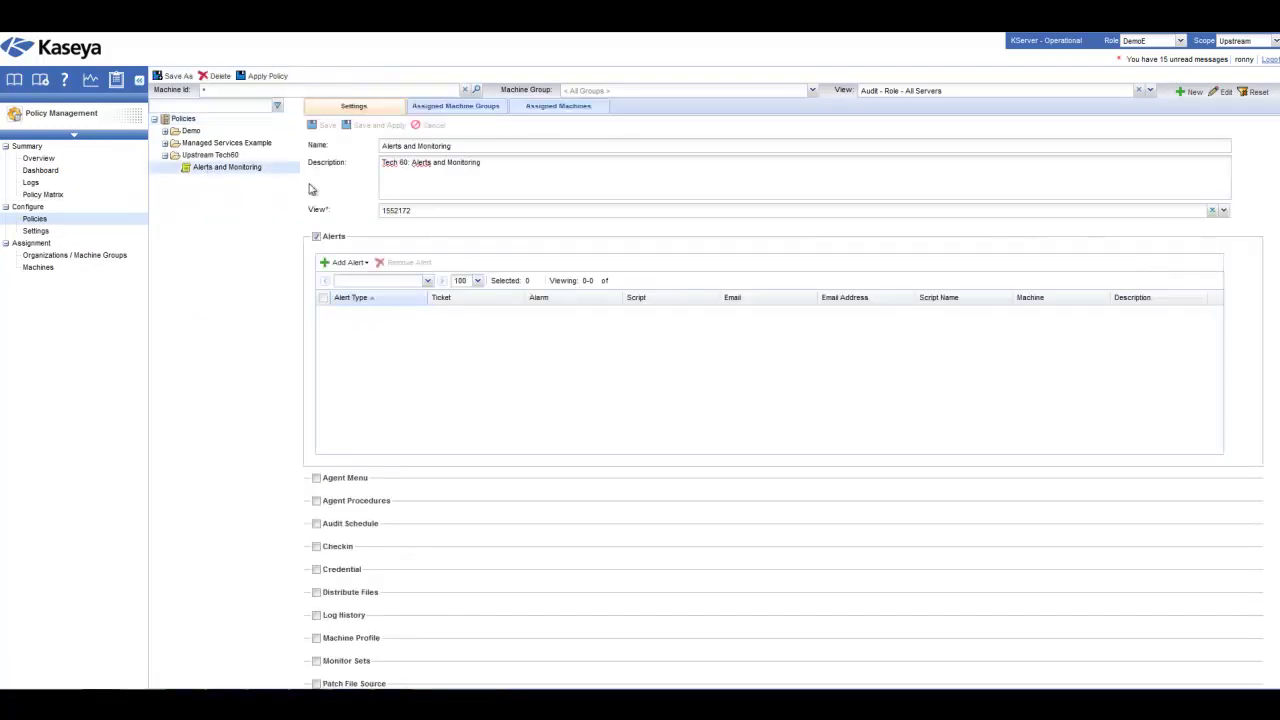
{"action": "scroll", "coordinate": [477, 520], "scroll_direction": "down", "scroll_amount": 2}
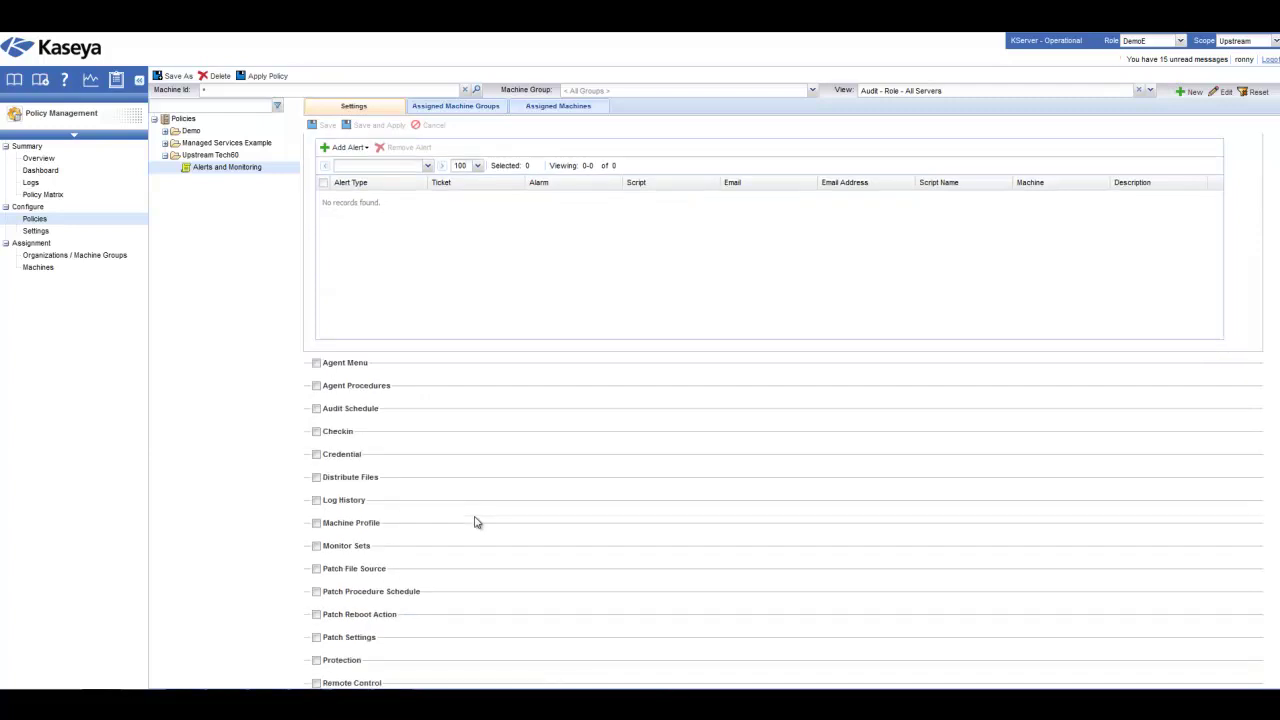
{"action": "scroll", "coordinate": [477, 522], "scroll_direction": "down", "scroll_amount": 2}
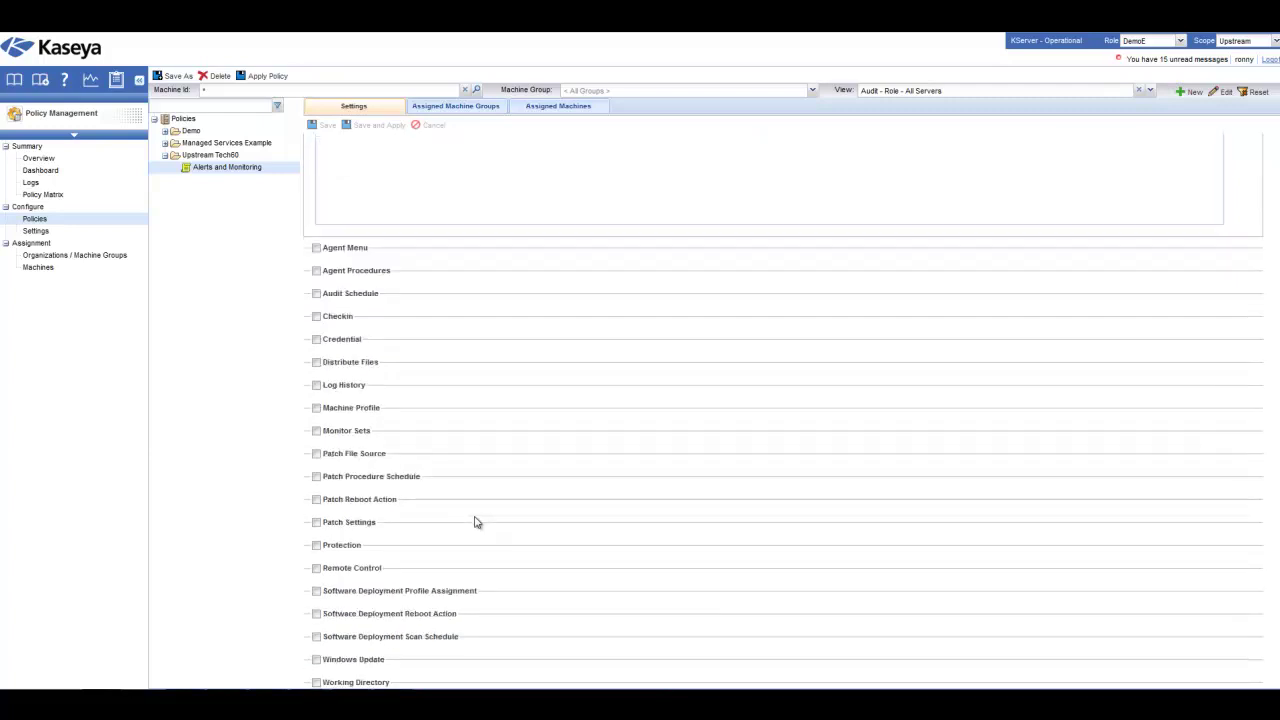
{"action": "scroll", "coordinate": [477, 521], "scroll_direction": "up", "scroll_amount": 2}
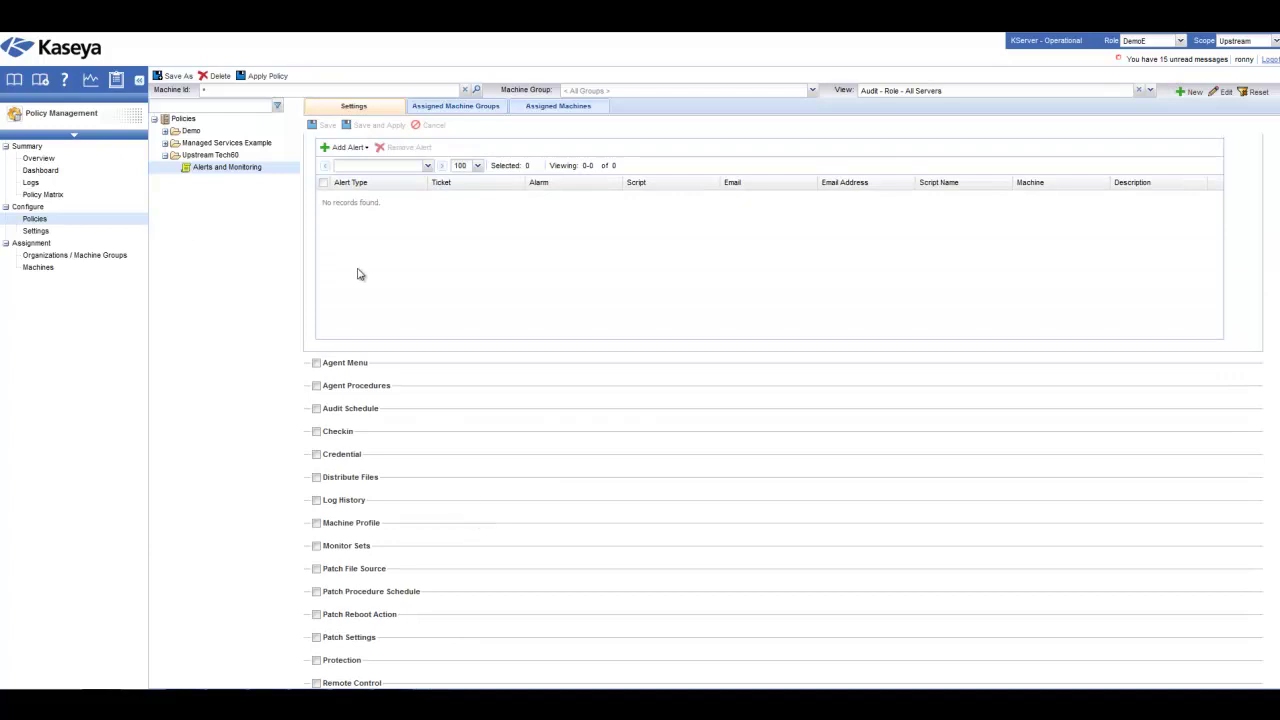
{"action": "scroll", "coordinate": [360, 274], "scroll_direction": "up", "scroll_amount": 1}
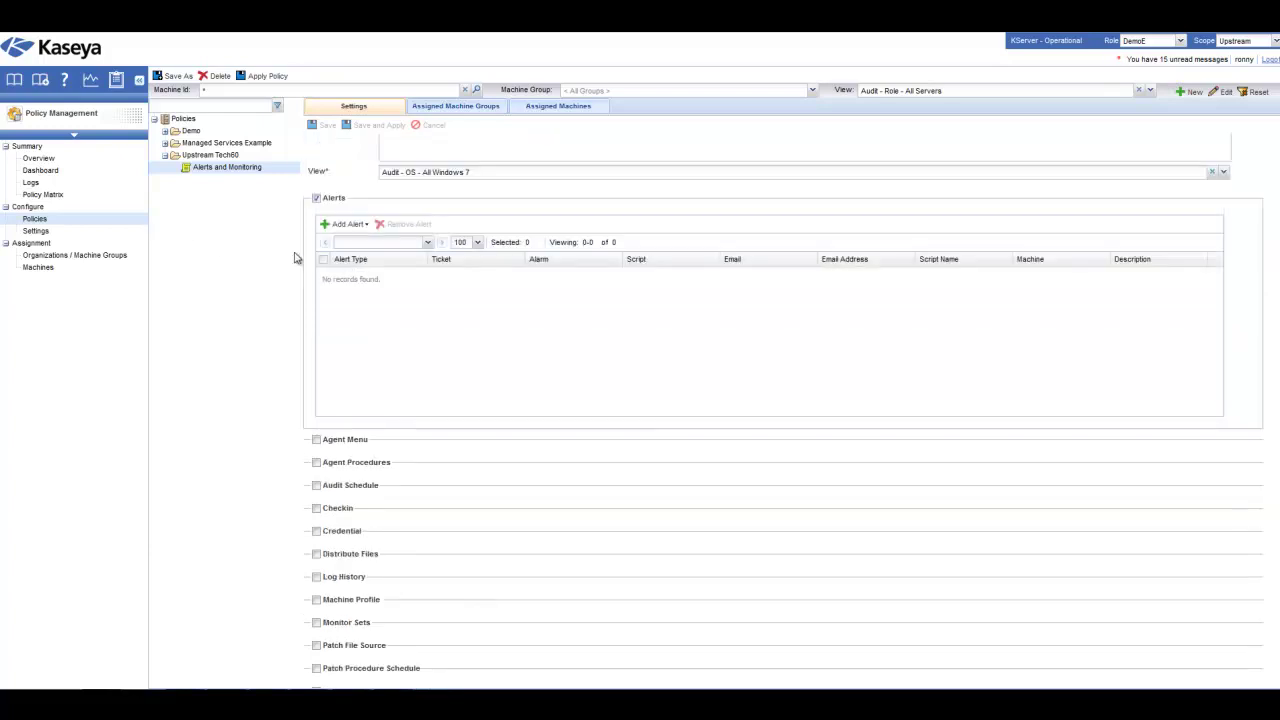
Open the Alerts page in the Monitor module and choose the Agent Status alert function
{"action": "left_click", "coordinate": [33, 117]}
{"action": "left_click", "coordinate": [40, 280]}
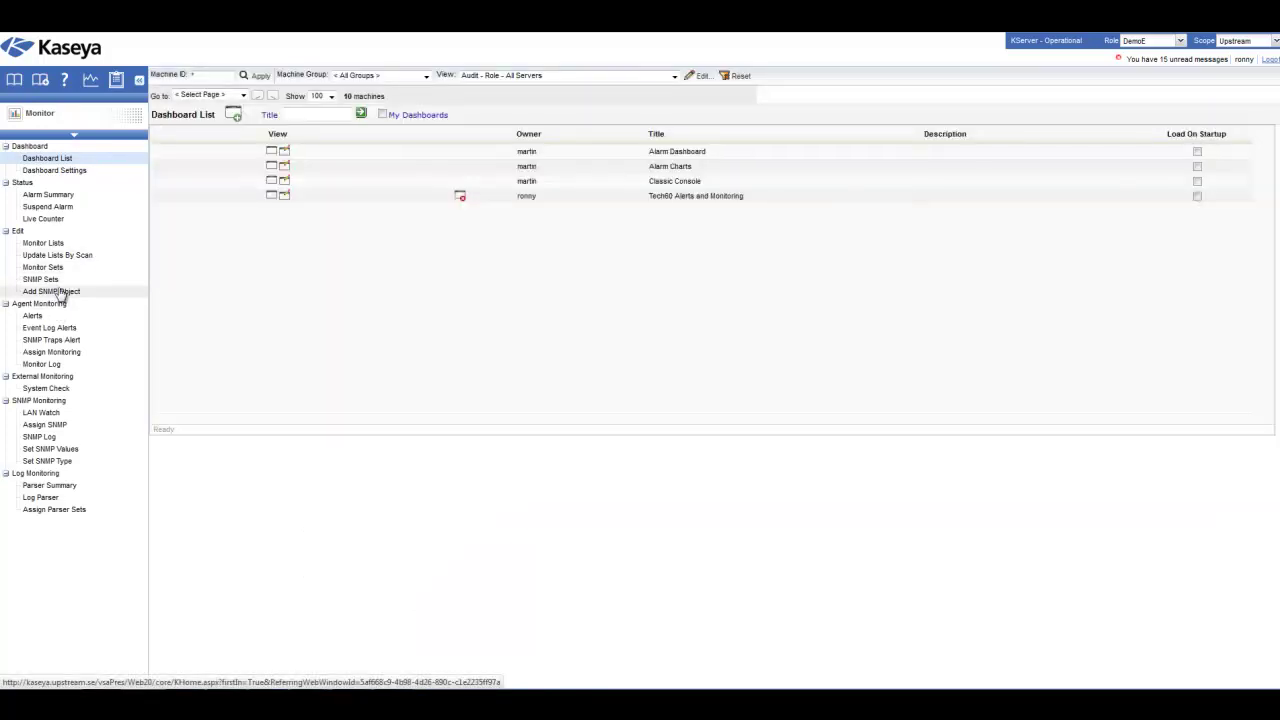
{"action": "left_click", "coordinate": [34, 315]}
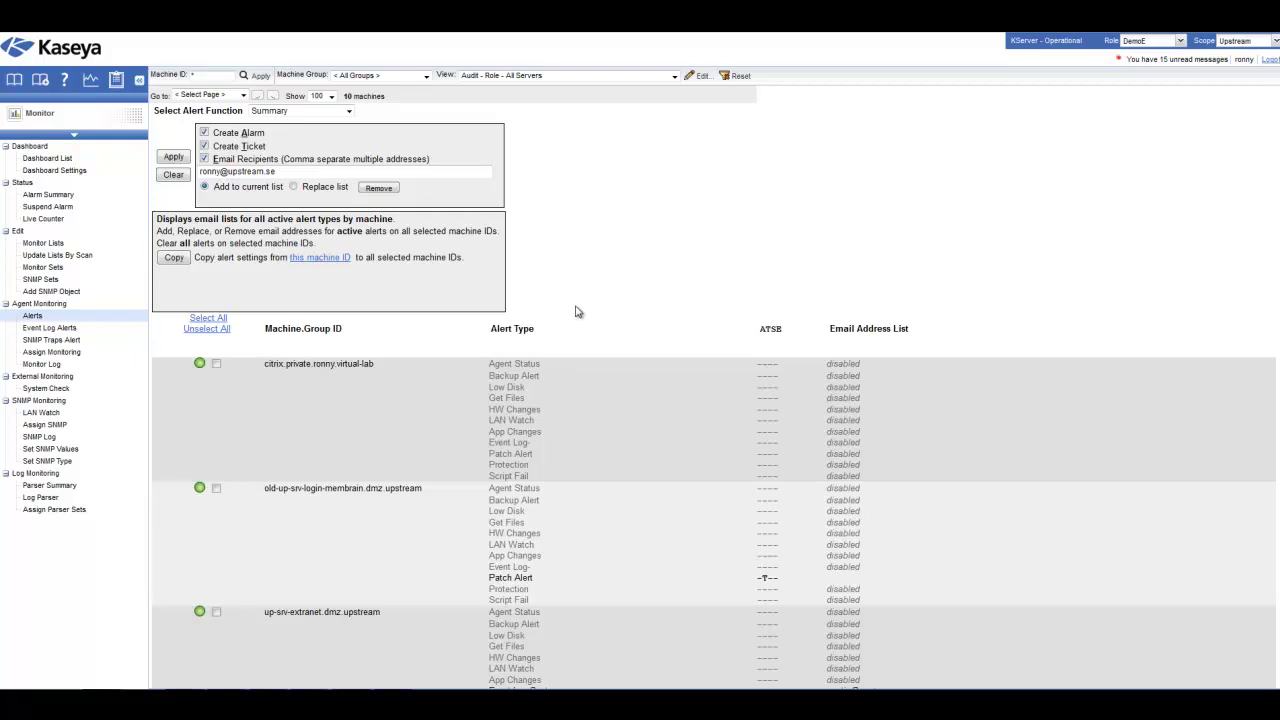
{"action": "left_click", "coordinate": [348, 111]}
{"action": "left_click", "coordinate": [335, 129]}
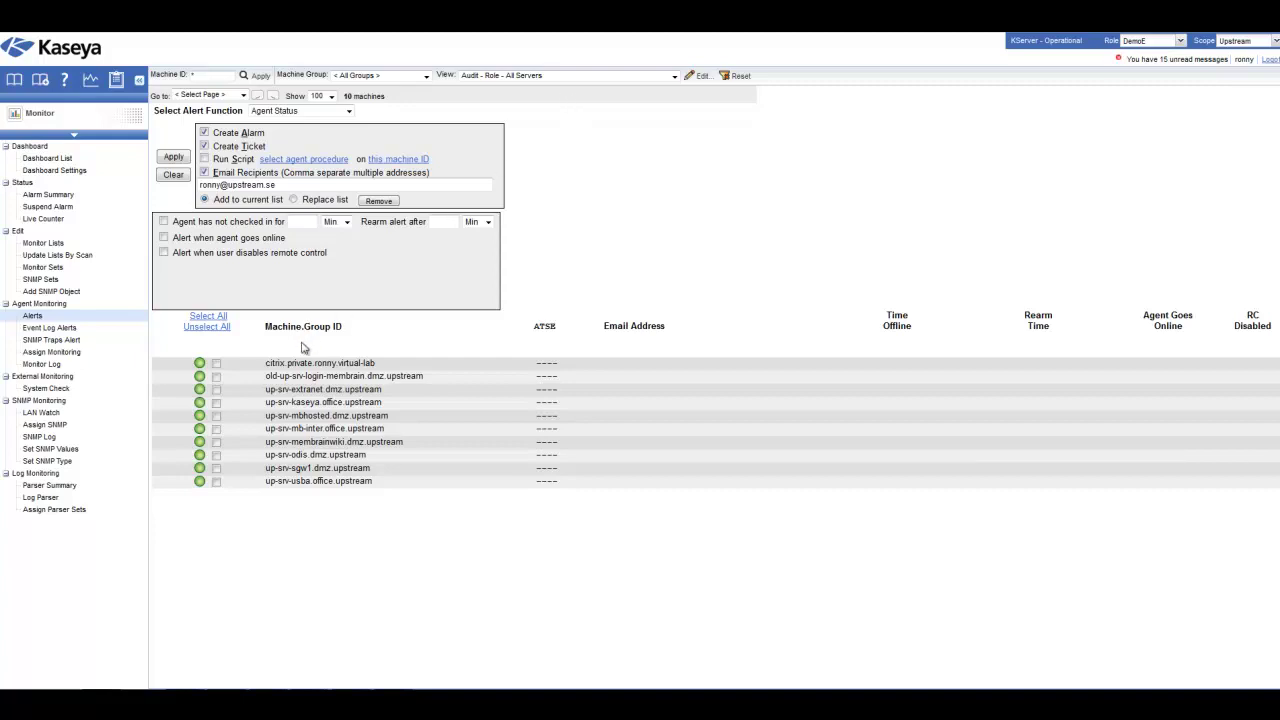
Select all listed machines and enable the alert for agents that have not checked in for 2 minutes
{"action": "left_click", "coordinate": [207, 318]}
{"action": "left_click", "coordinate": [303, 221]}
{"action": "type", "text": "2"}
{"action": "left_click", "coordinate": [163, 223]}
Set the Agent Status alert to rearm after 1 day
{"action": "left_click", "coordinate": [440, 221]}
{"action": "type", "text": "1"}
{"action": "left_click", "coordinate": [488, 222]}
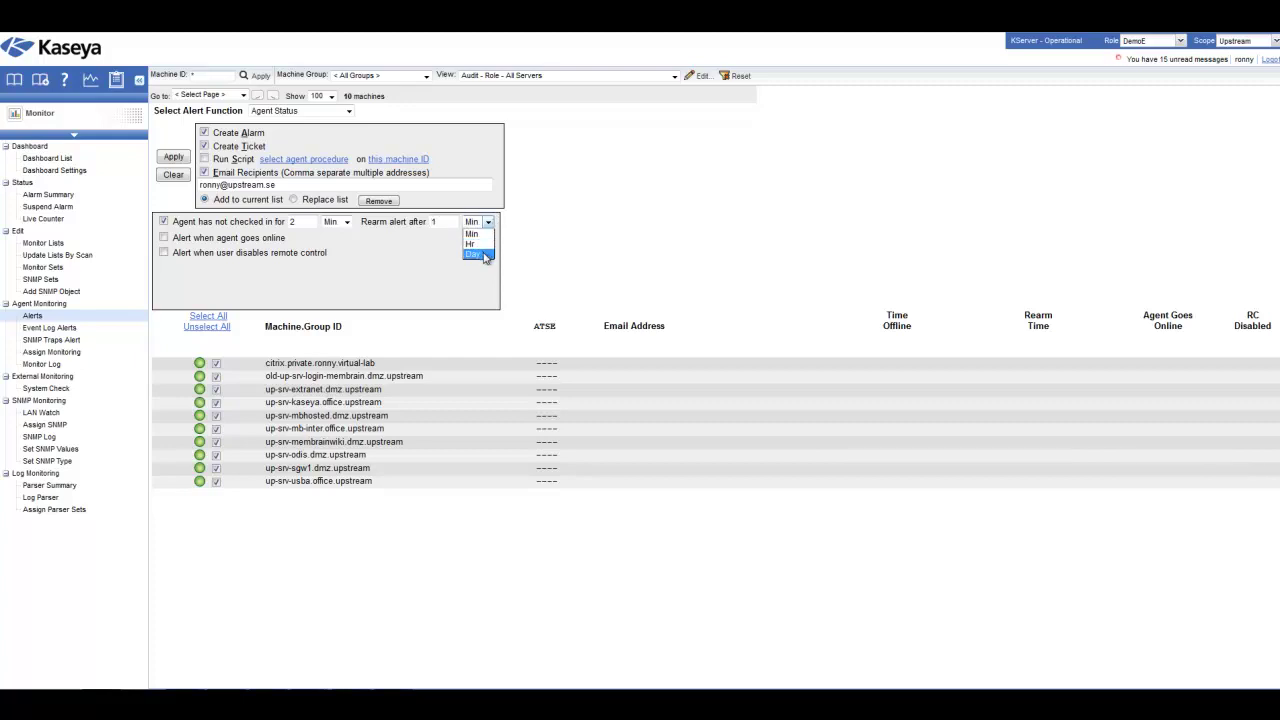
{"action": "left_click", "coordinate": [474, 254]}
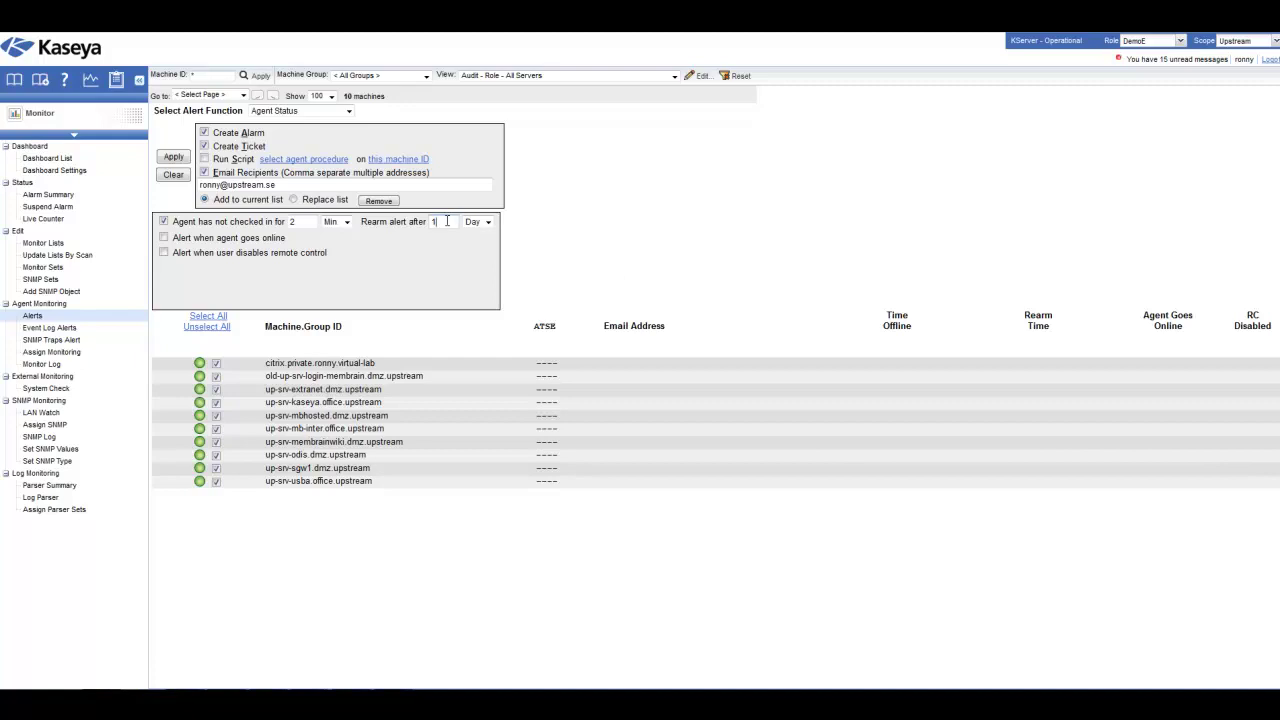
Set the Agent Status alert to rearm after 3 hours and apply it to the selected machines
{"action": "key", "text": "BackSpace"}
{"action": "type", "text": "3"}
{"action": "left_click", "coordinate": [477, 222]}
{"action": "left_click", "coordinate": [484, 250]}
{"action": "left_click", "coordinate": [164, 238]}
{"action": "left_click", "coordinate": [164, 238]}
{"action": "left_click", "coordinate": [182, 159]}
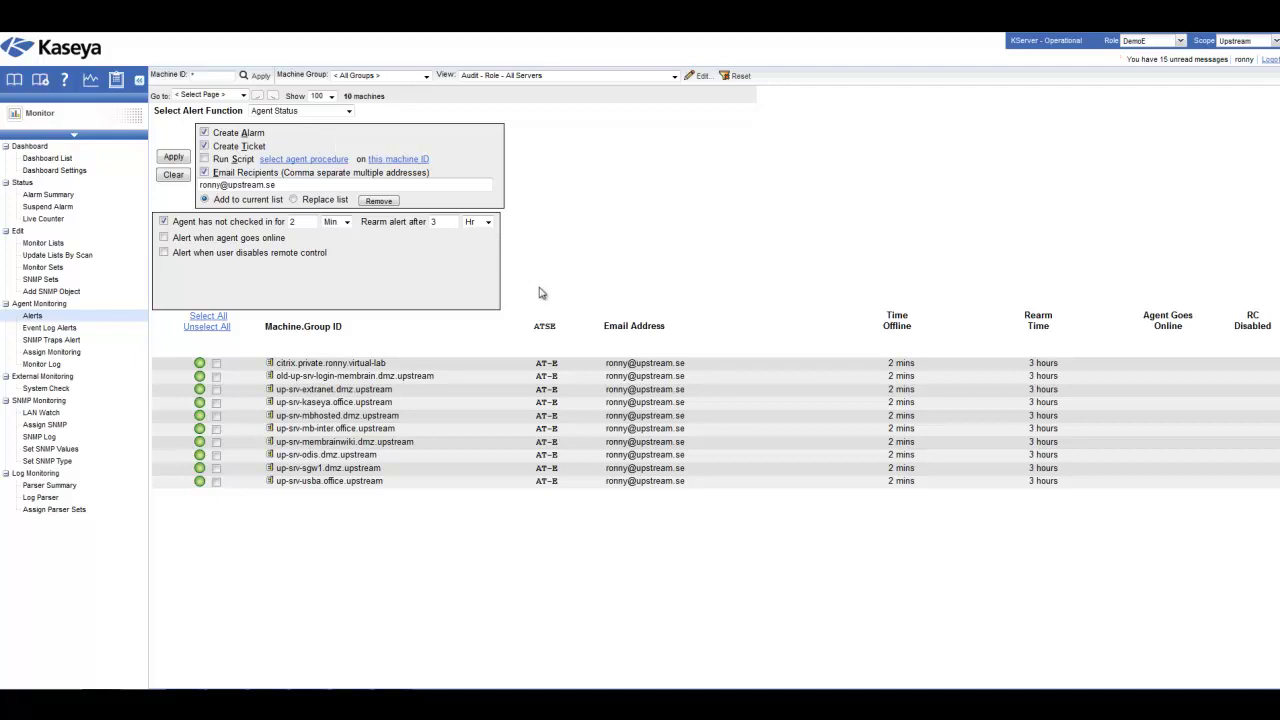
Change the machine view to Audit - OS - All Windows 7 and look through the available machine groups
{"action": "left_click_drag", "start_coordinate": [559, 327], "coordinate": [535, 327]}
{"action": "left_click", "coordinate": [349, 111]}
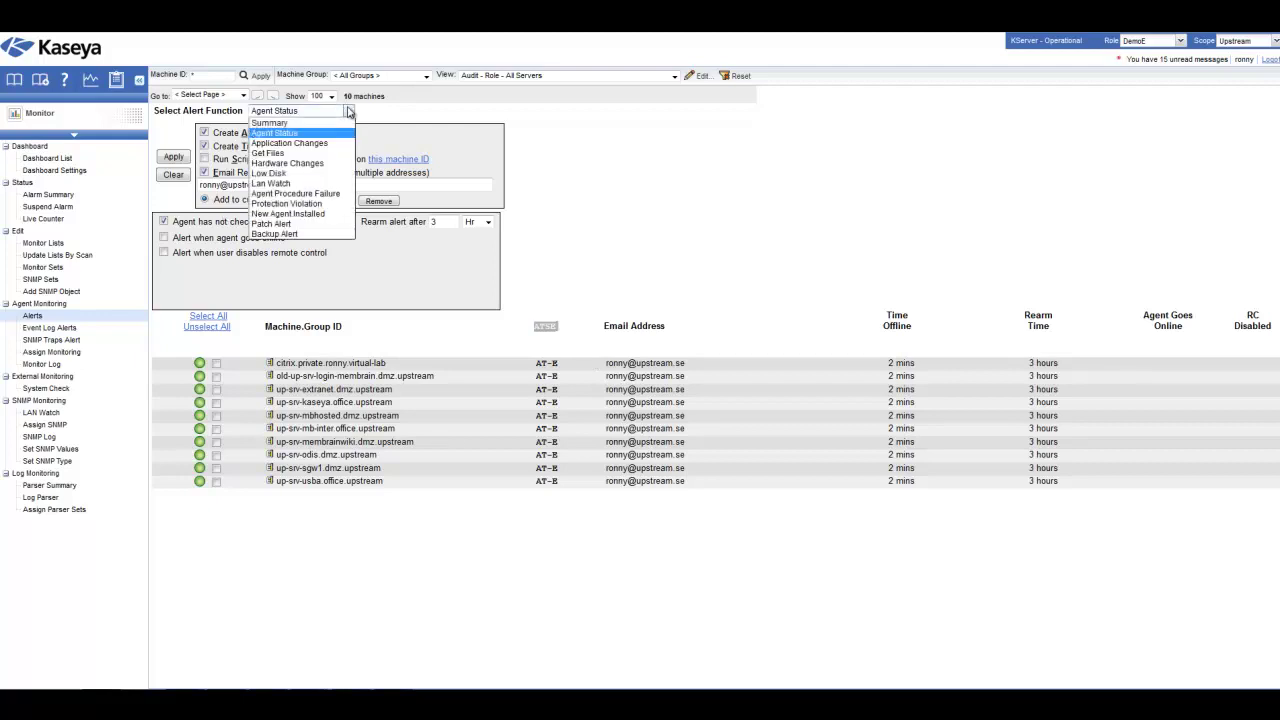
{"action": "left_click", "coordinate": [520, 85]}
{"action": "left_click", "coordinate": [519, 85]}
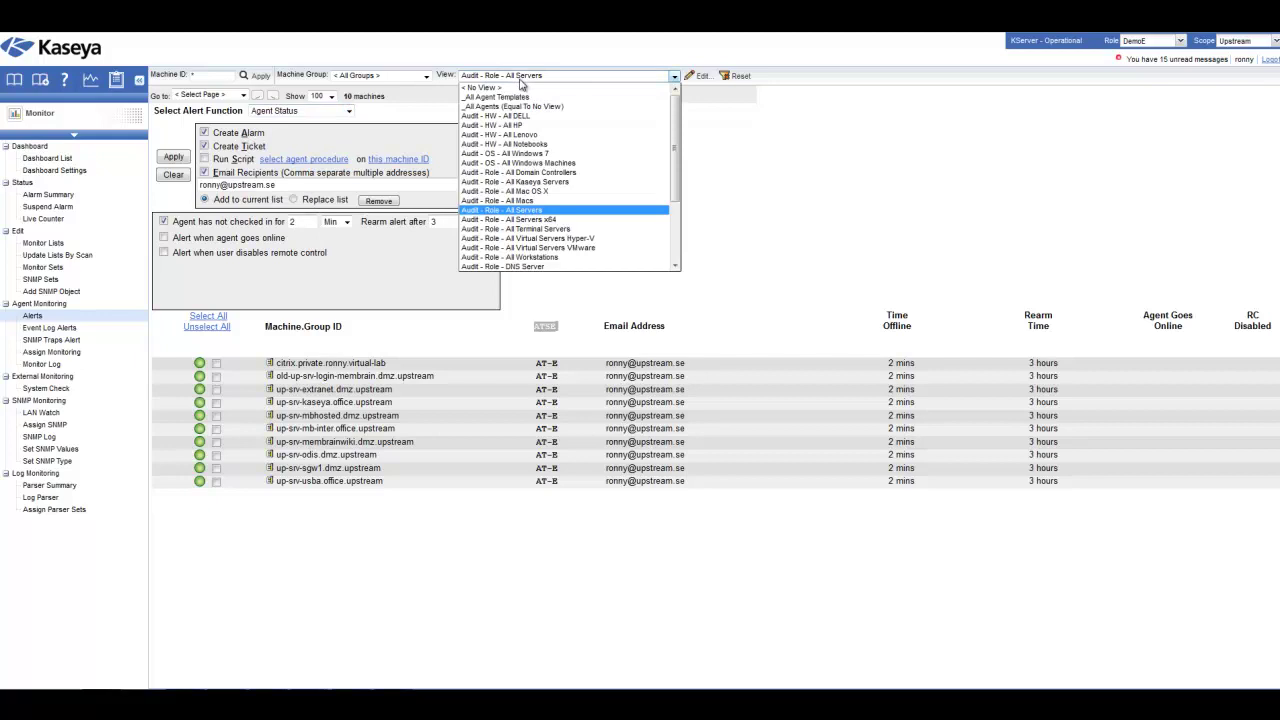
{"action": "left_click", "coordinate": [546, 157]}
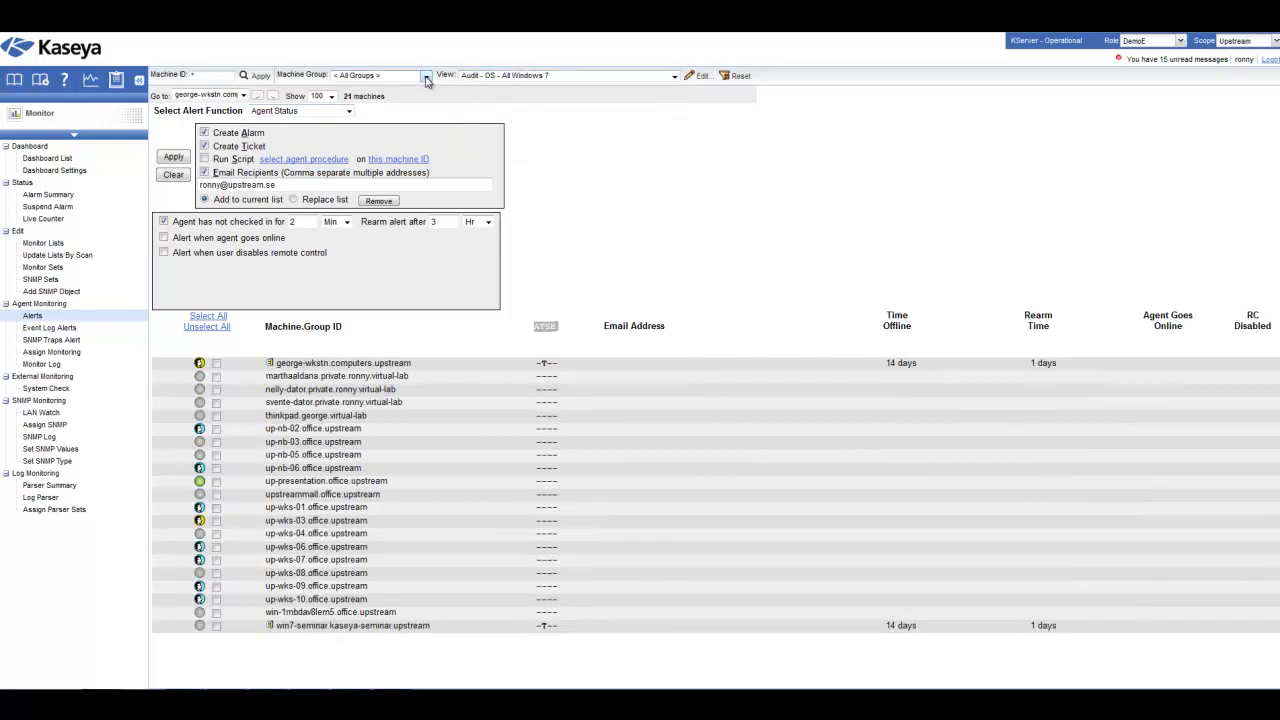
{"action": "left_click", "coordinate": [426, 77]}
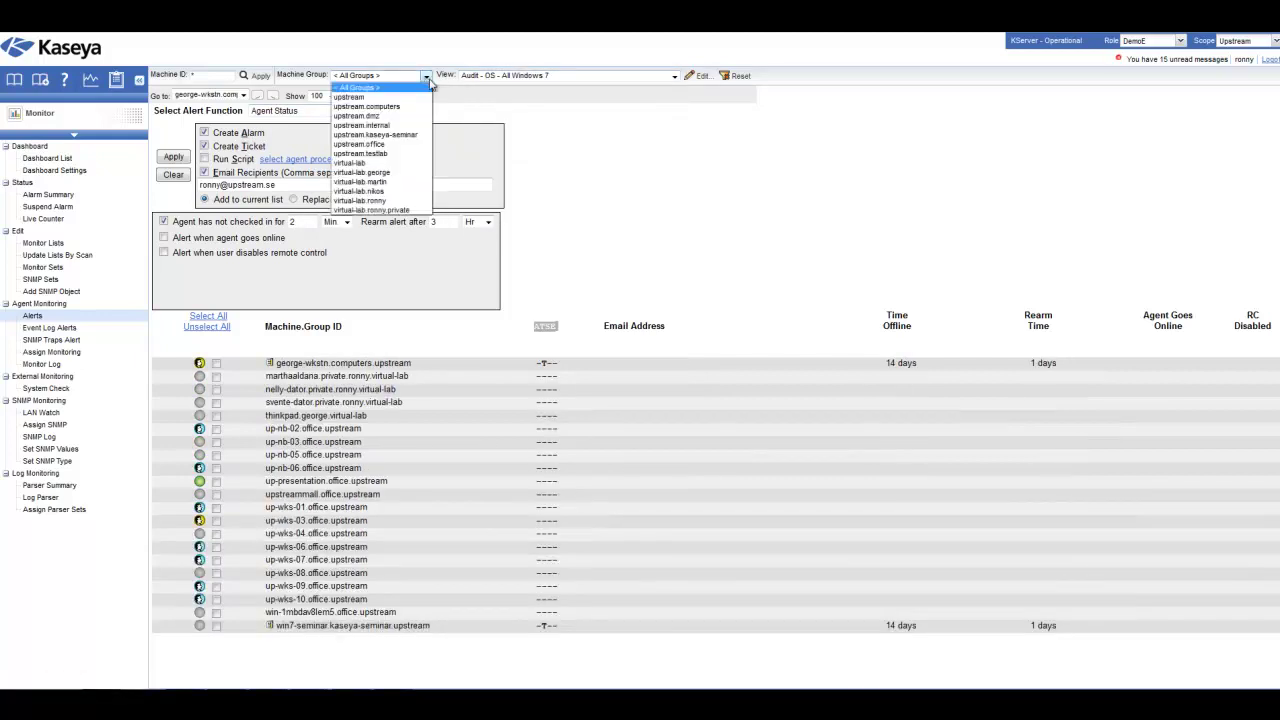
{"action": "left_click", "coordinate": [426, 80]}
Apply an Application Changes alert to up-nb-02.office.upstream for newly installed applications only, with ticket creation turned off
{"action": "left_click", "coordinate": [345, 111]}
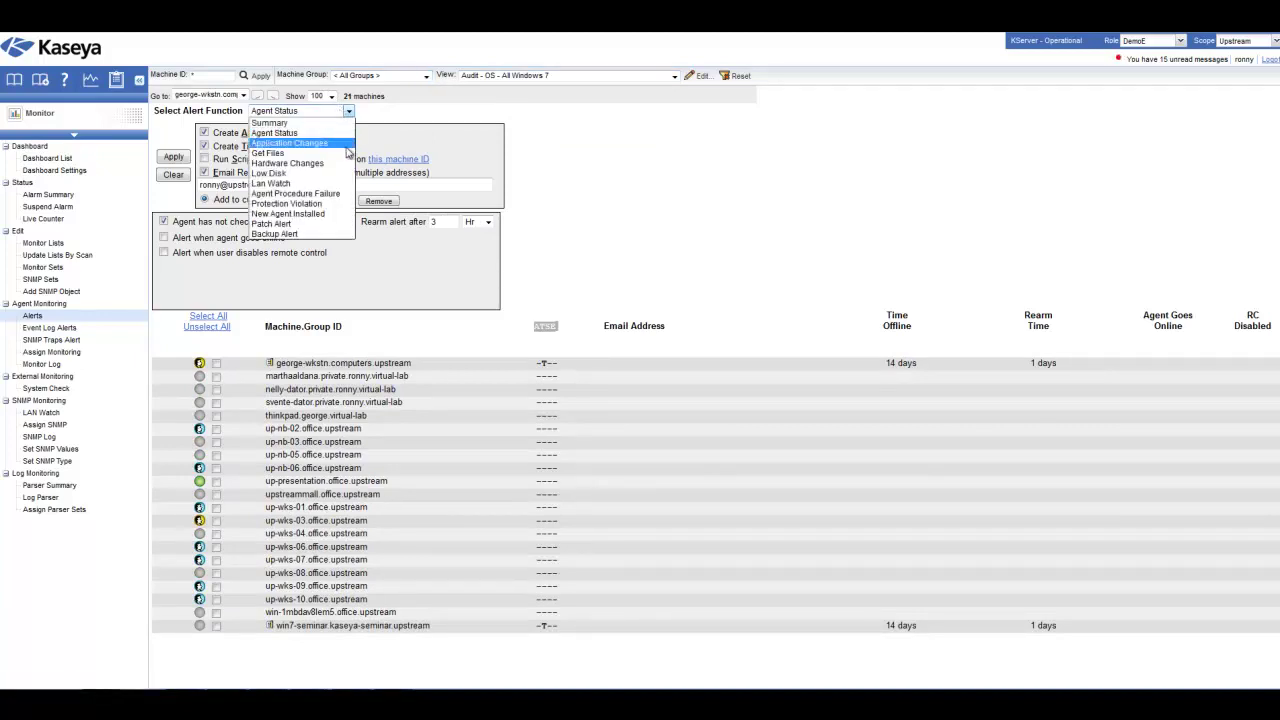
{"action": "left_click", "coordinate": [300, 143]}
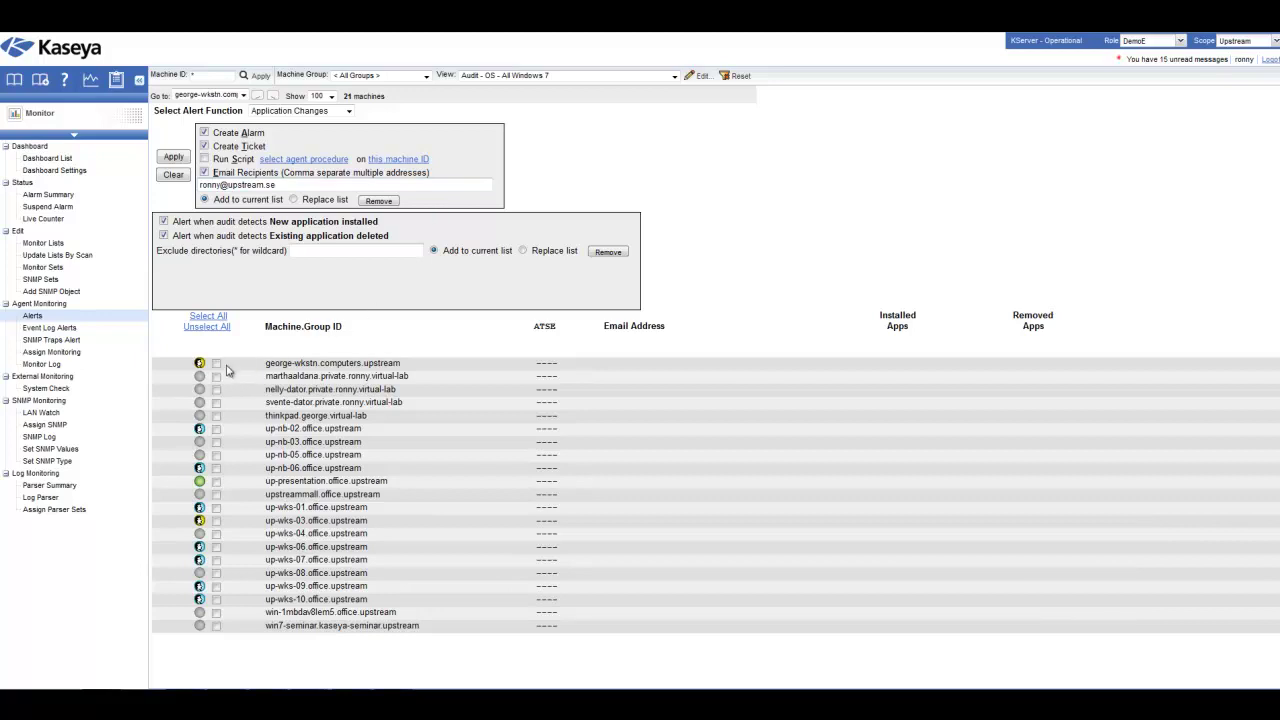
{"action": "left_click", "coordinate": [216, 429]}
{"action": "left_click", "coordinate": [204, 146]}
{"action": "left_click_drag", "start_coordinate": [176, 221], "coordinate": [384, 222]}
{"action": "left_click", "coordinate": [164, 236]}
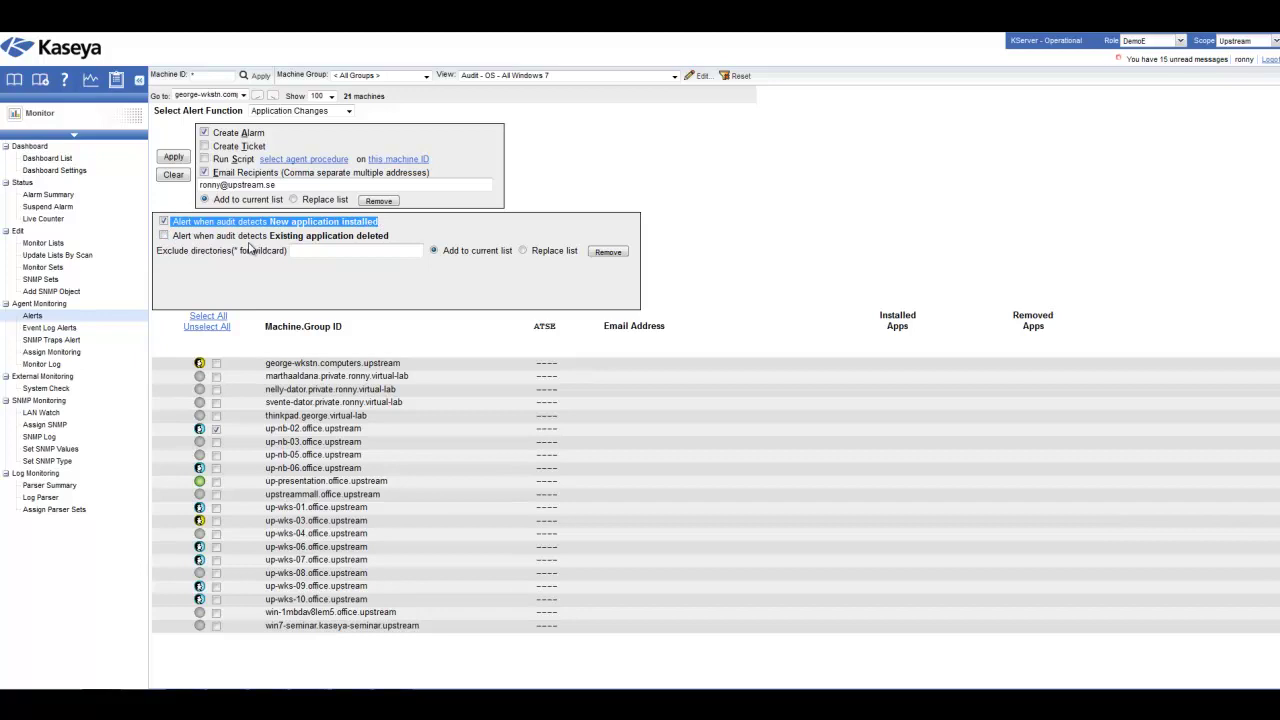
{"action": "left_click", "coordinate": [173, 157]}
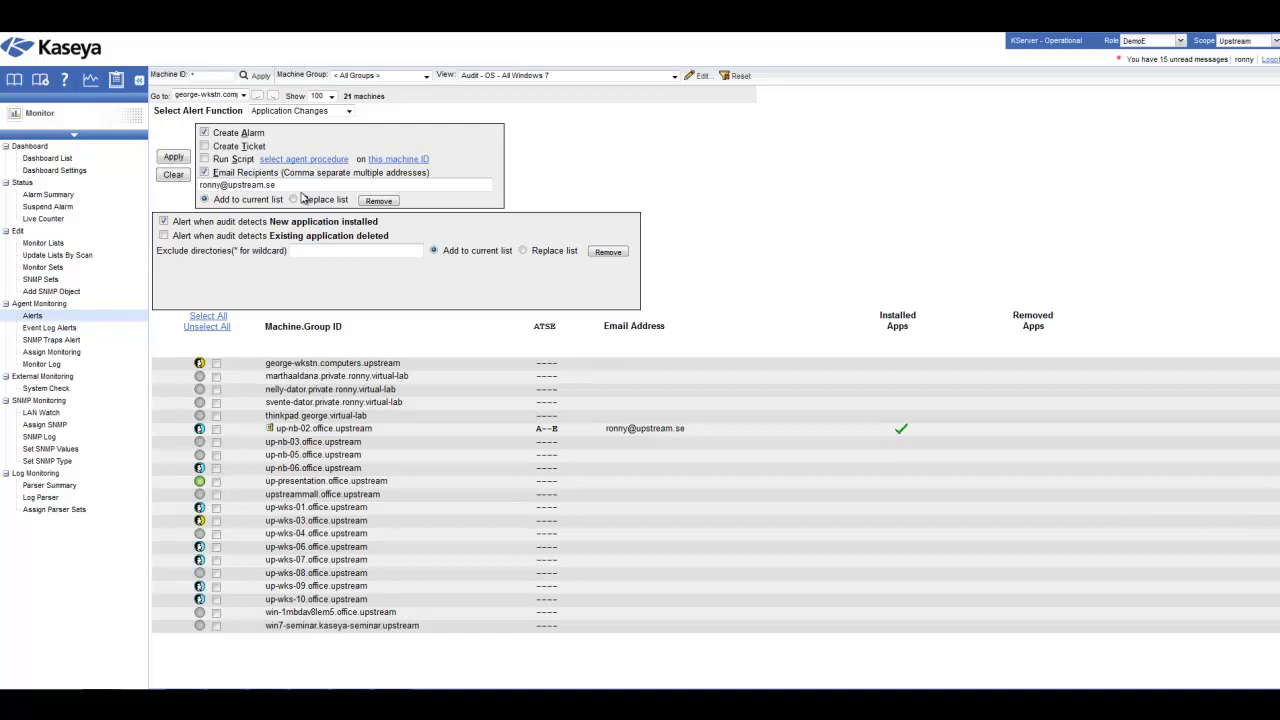
Exclude the directory c:\windows\* from the Application Changes alert on up-nb-02.office.upstream and apply the change
{"action": "left_click", "coordinate": [304, 251]}
{"action": "type", "text": "c:\\windows\\*"}
{"action": "left_click", "coordinate": [217, 429]}
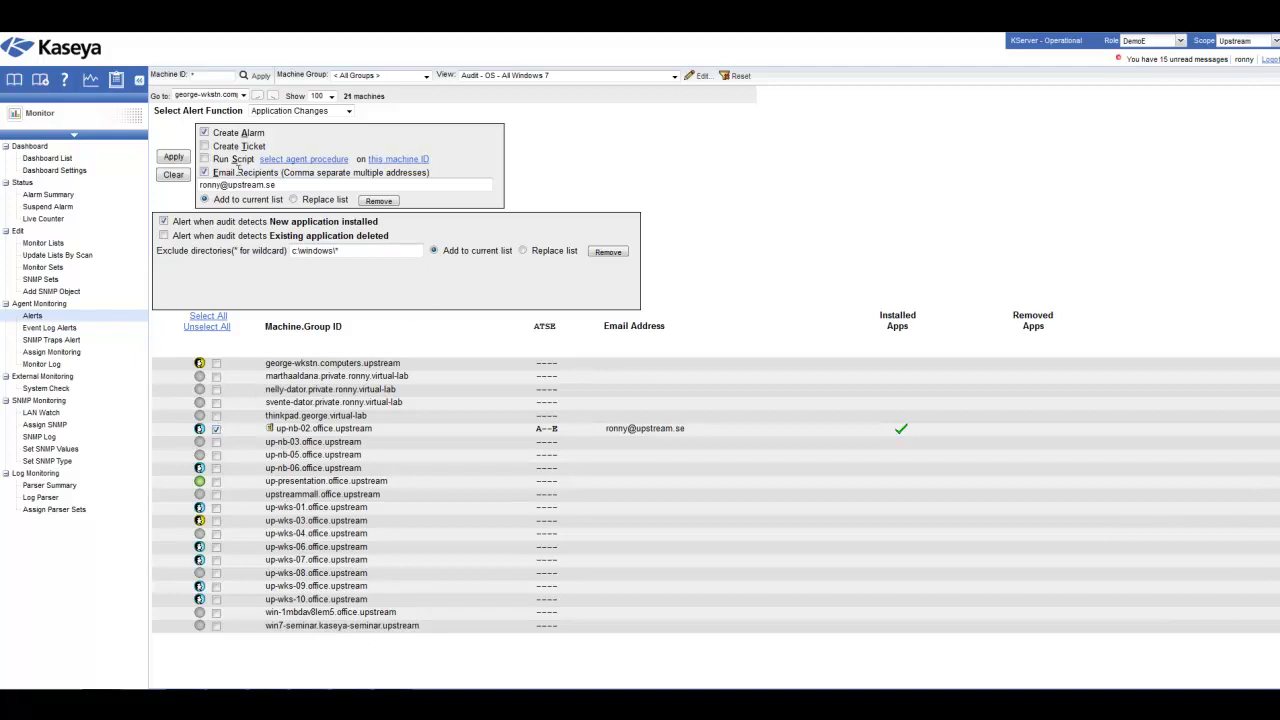
{"action": "left_click", "coordinate": [172, 158]}
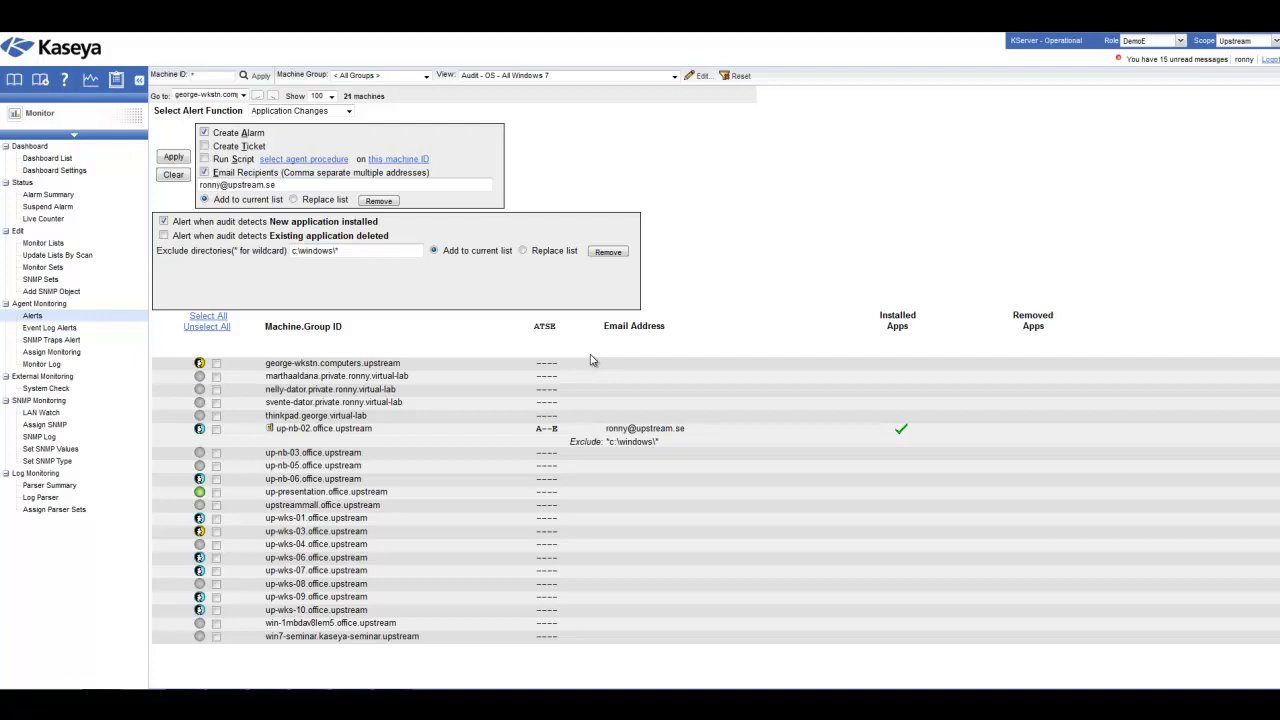
Apply a Hardware Changes alert to up-nb-02.office.upstream
{"action": "left_click", "coordinate": [349, 111]}
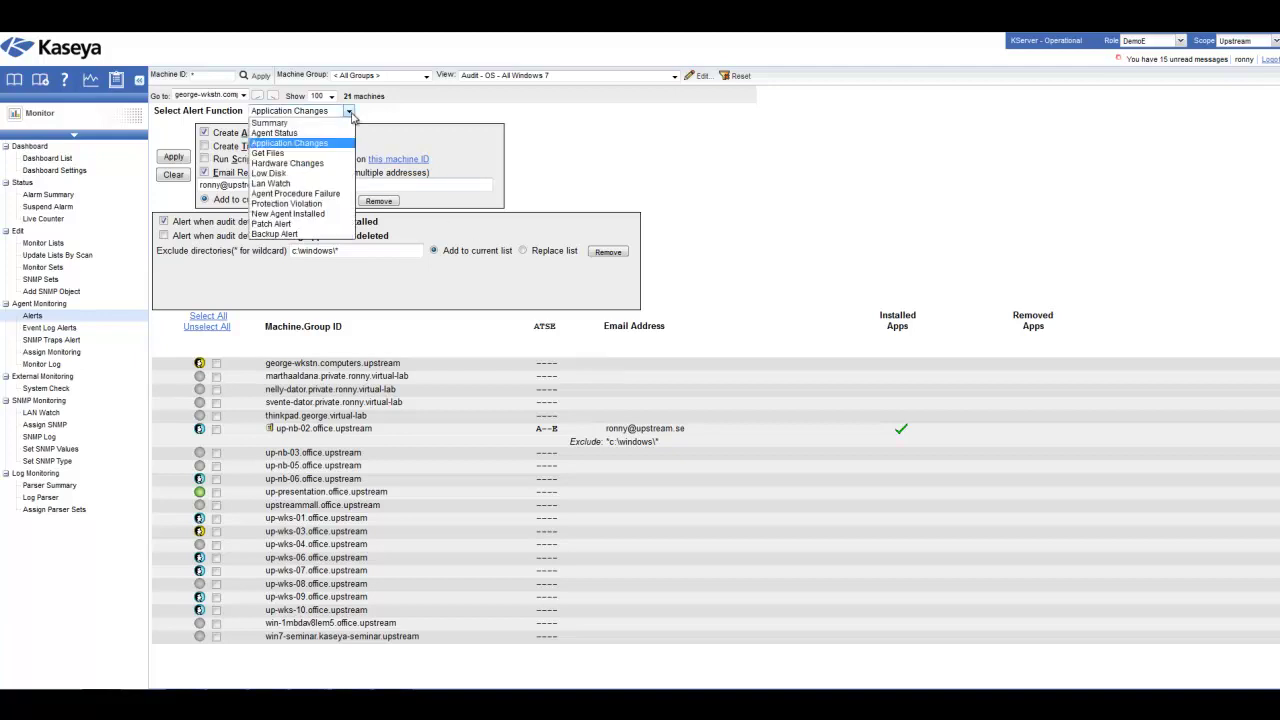
{"action": "left_click", "coordinate": [335, 163]}
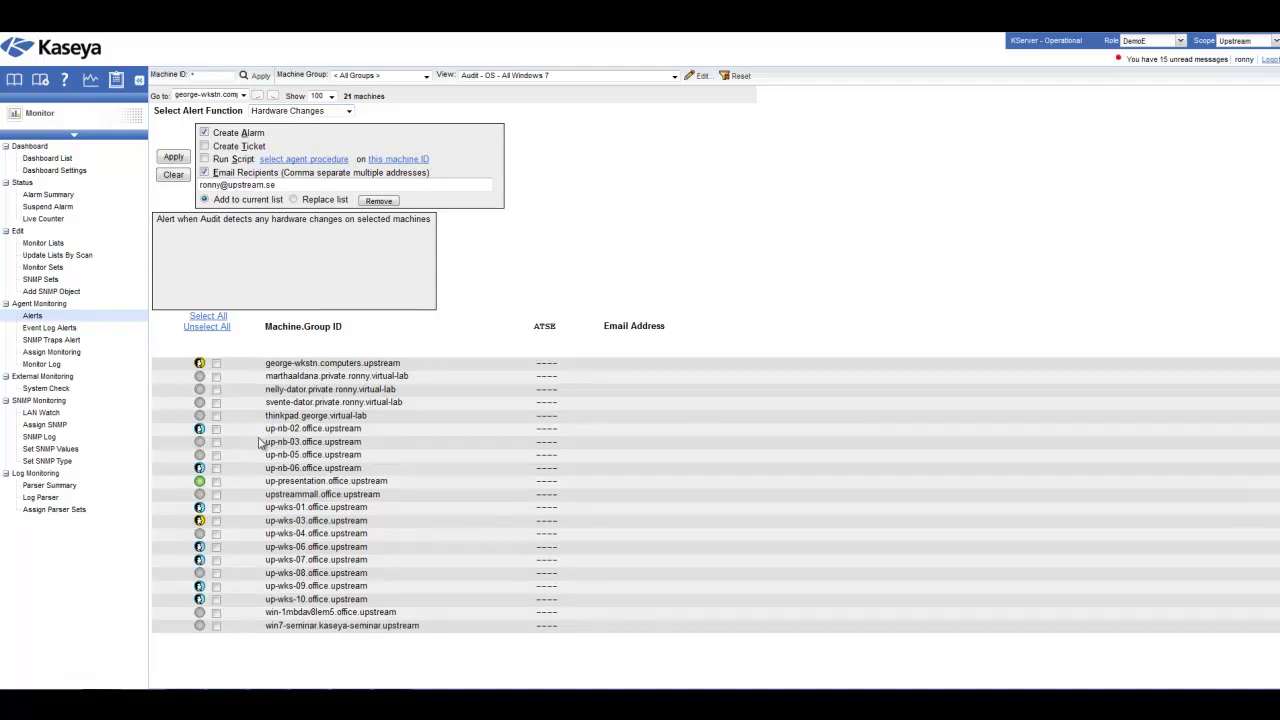
{"action": "left_click", "coordinate": [216, 429]}
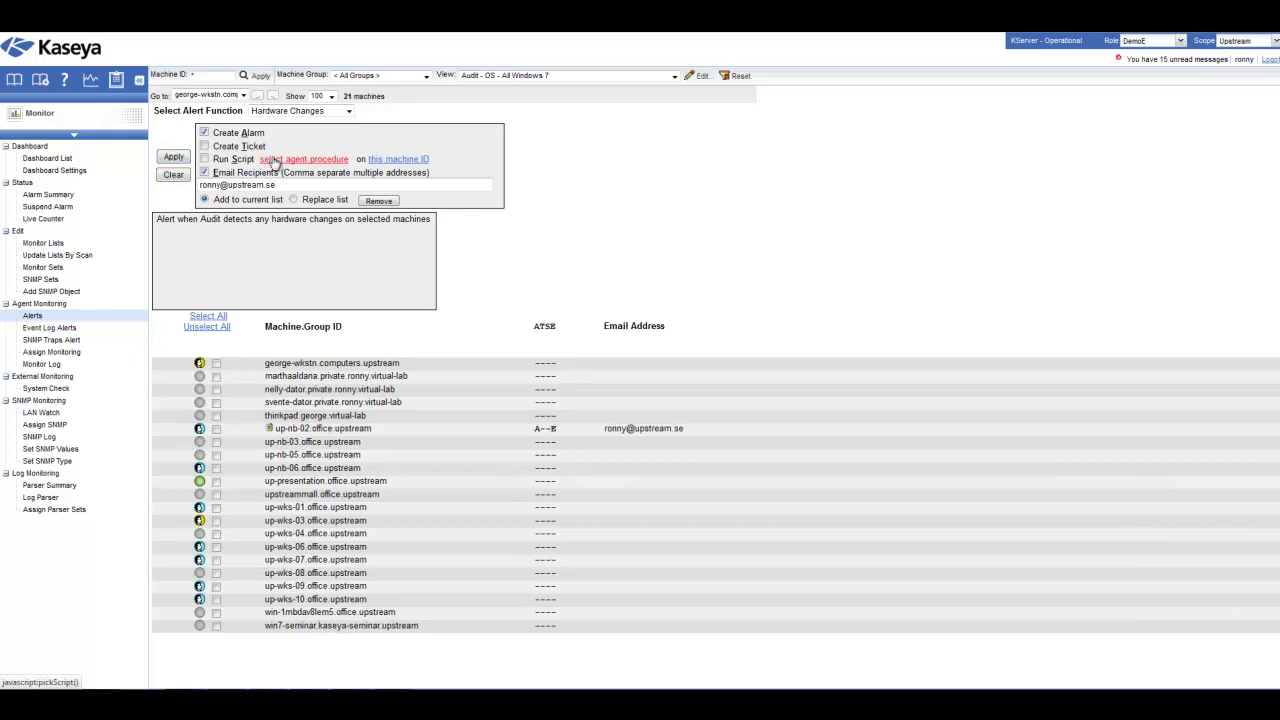
Bring up the Low Disk and Lan Watch alert functions, filtering machines to the upstream.office group and the Audit - Role - All Servers view
{"action": "left_click", "coordinate": [301, 112]}
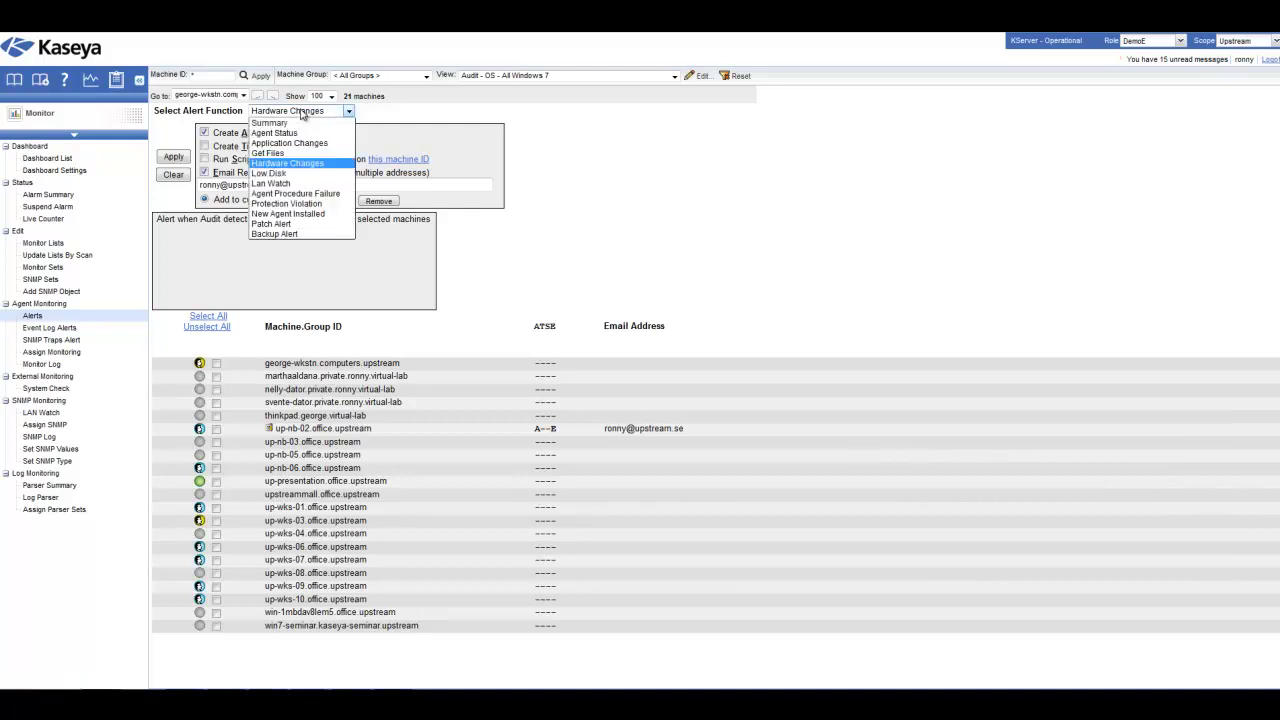
{"action": "left_click", "coordinate": [303, 173]}
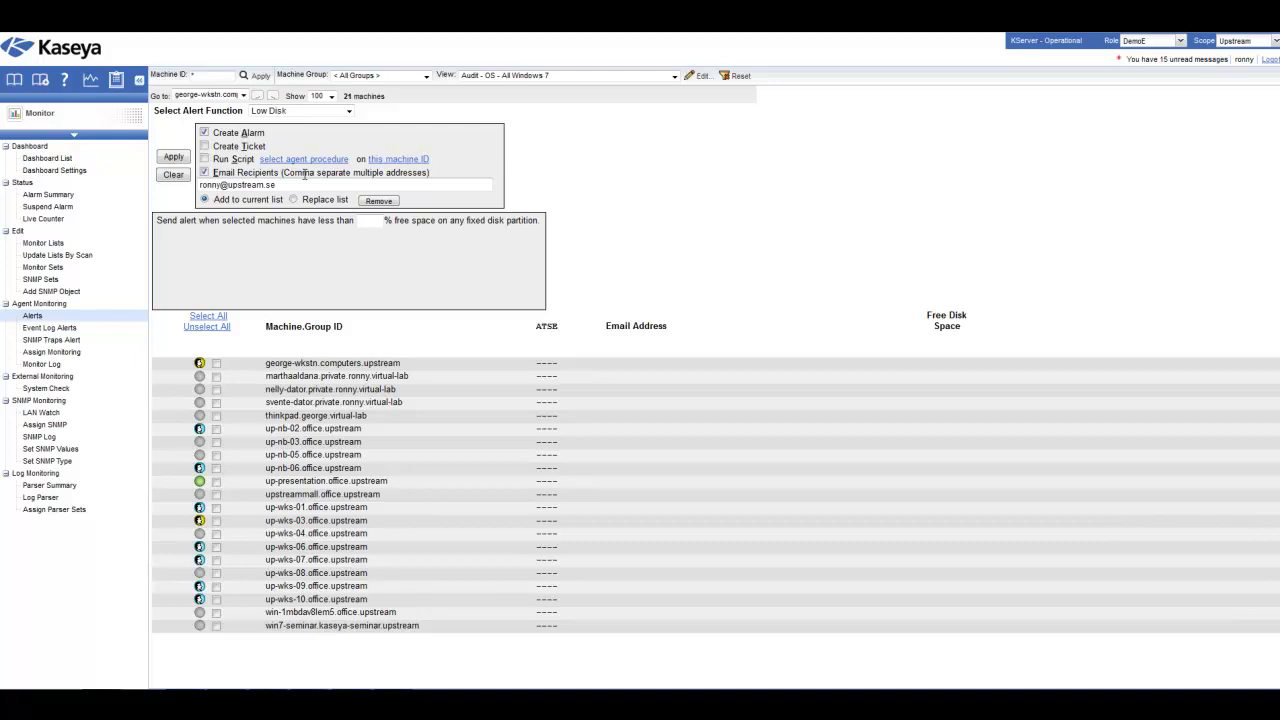
{"action": "left_click", "coordinate": [426, 77]}
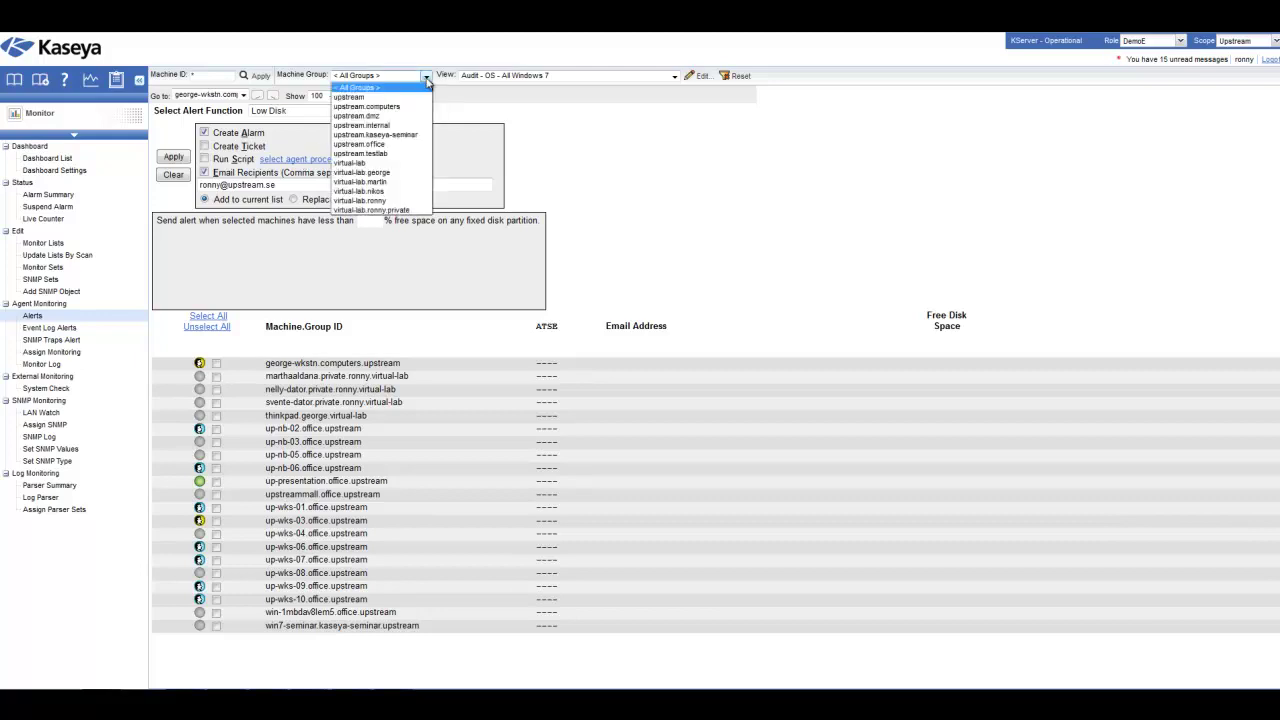
{"action": "left_click", "coordinate": [396, 145]}
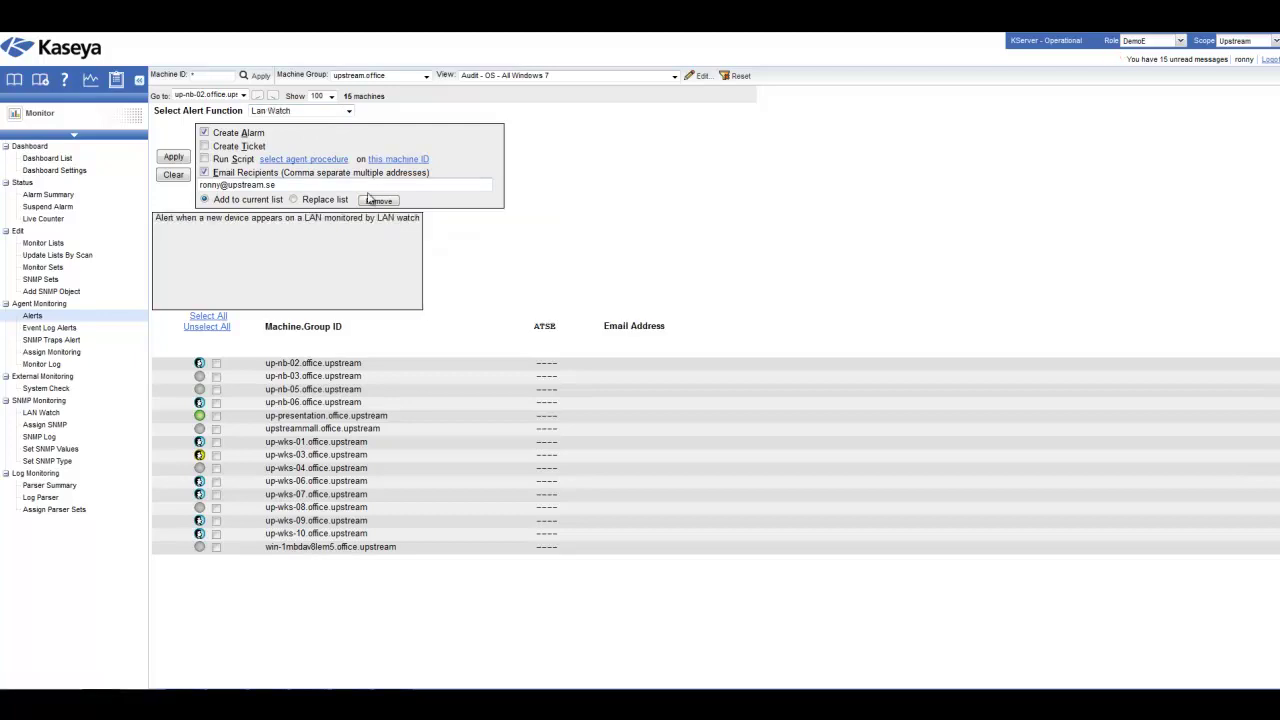
{"action": "left_click", "coordinate": [519, 78]}
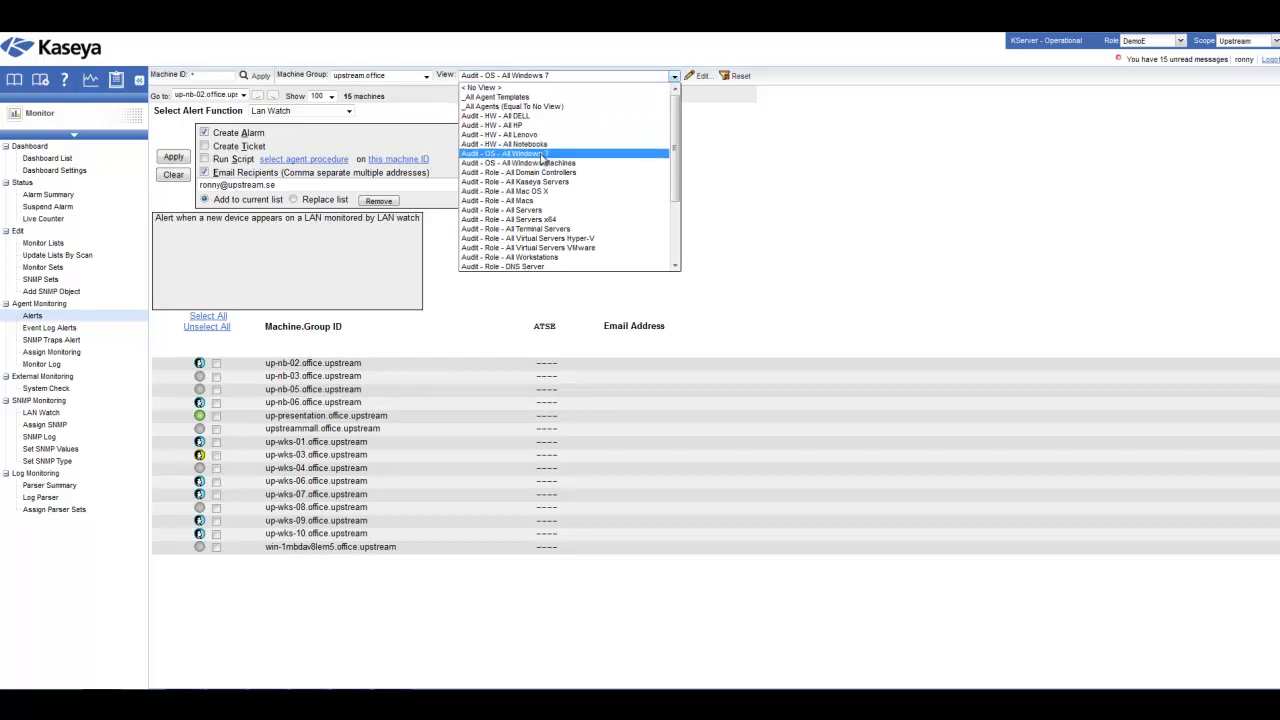
{"action": "left_click", "coordinate": [540, 210]}
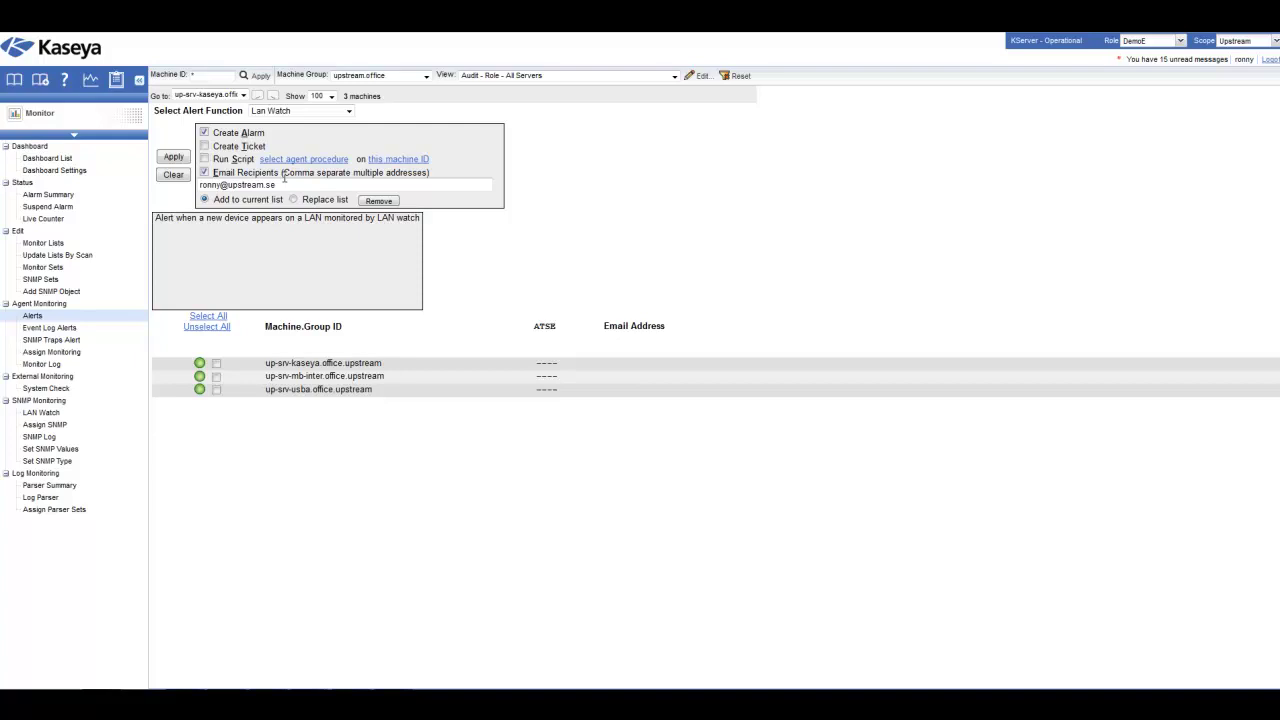
Open the LAN Watch page in the Agent module to check the scanned IP ranges
{"action": "left_click", "coordinate": [59, 120]}
{"action": "left_click", "coordinate": [45, 140]}
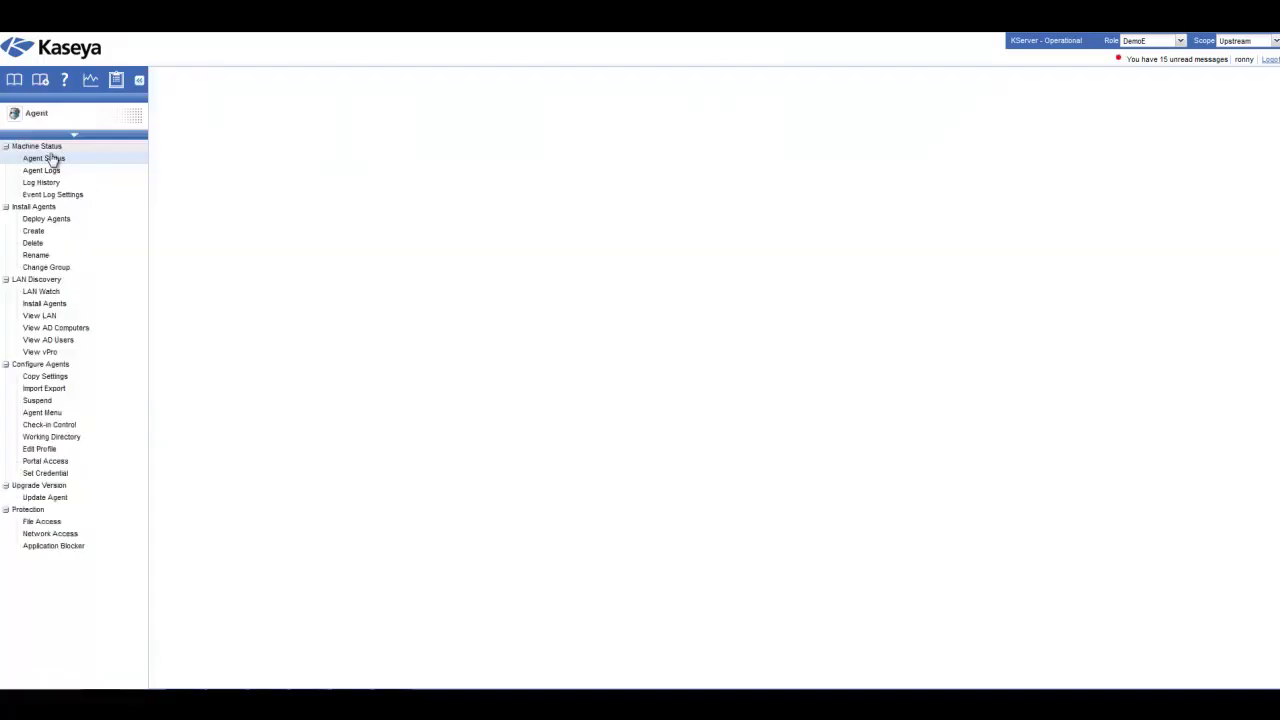
{"action": "left_click", "coordinate": [42, 291]}
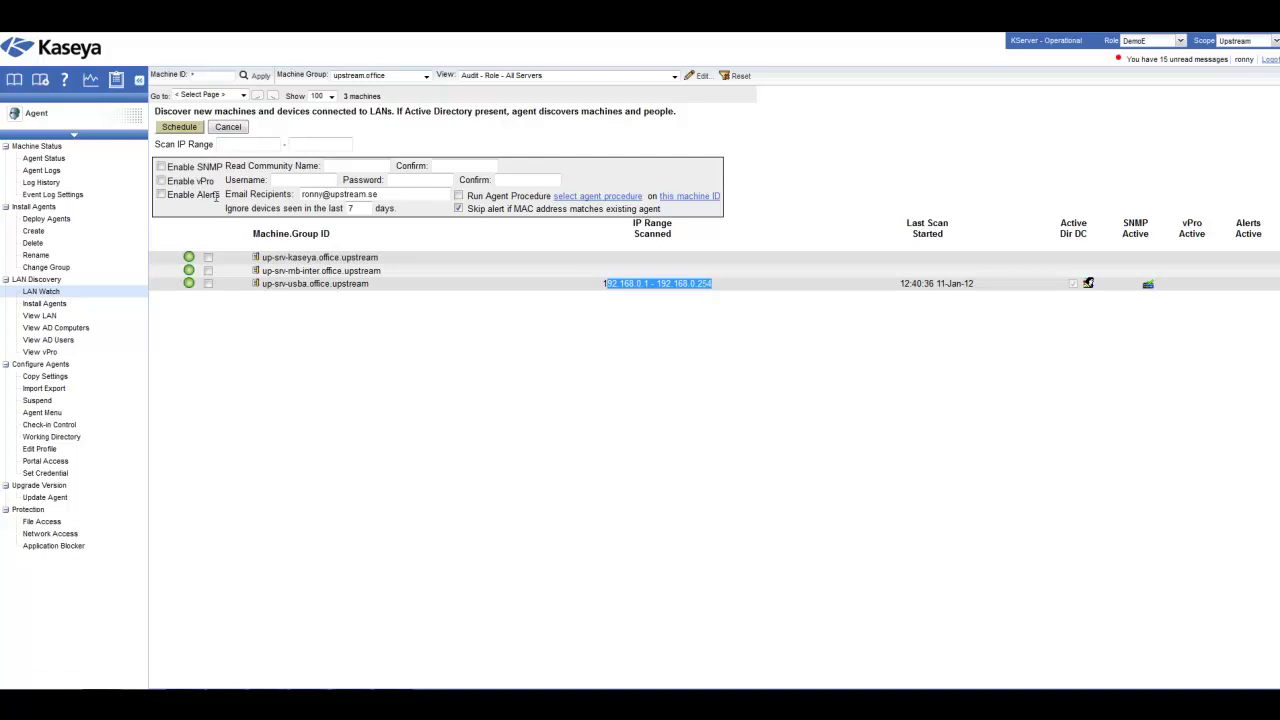
Return from the agent LAN Watch page to the Monitor module's Alerts and bring up the Lan Watch alert function
{"action": "left_click_drag", "start_coordinate": [222, 195], "coordinate": [167, 196]}
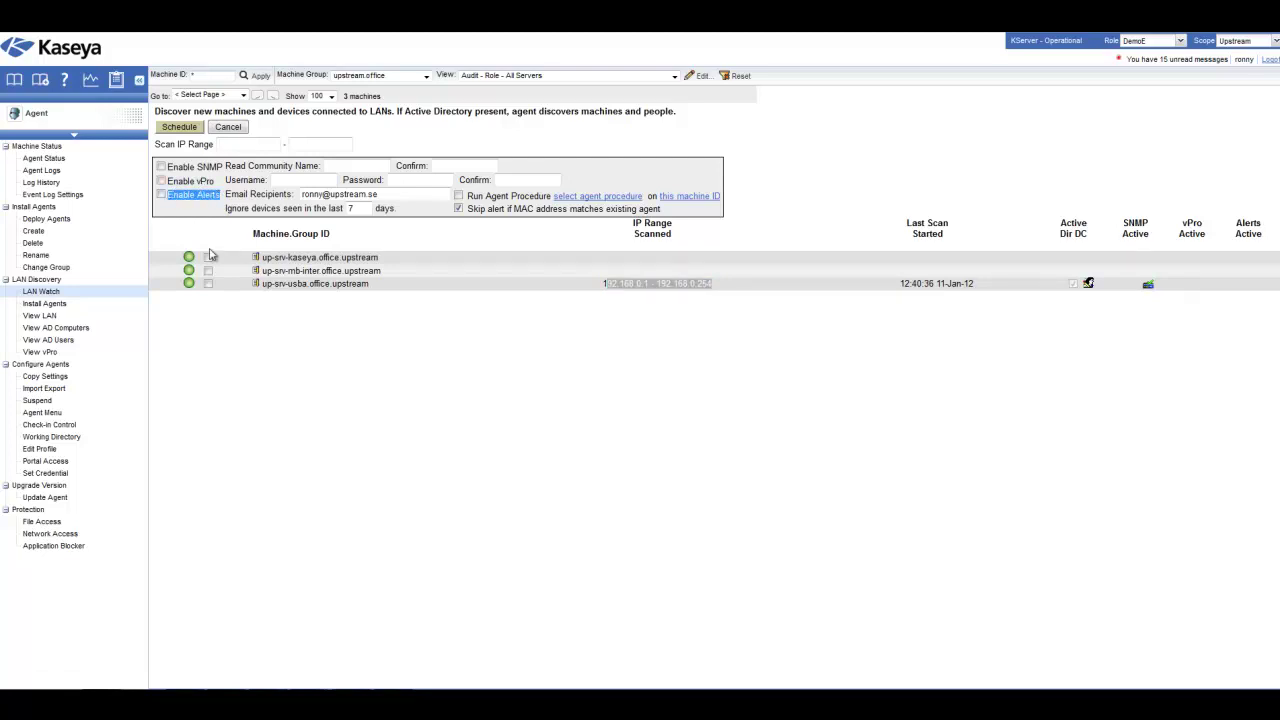
{"action": "left_click", "coordinate": [90, 124]}
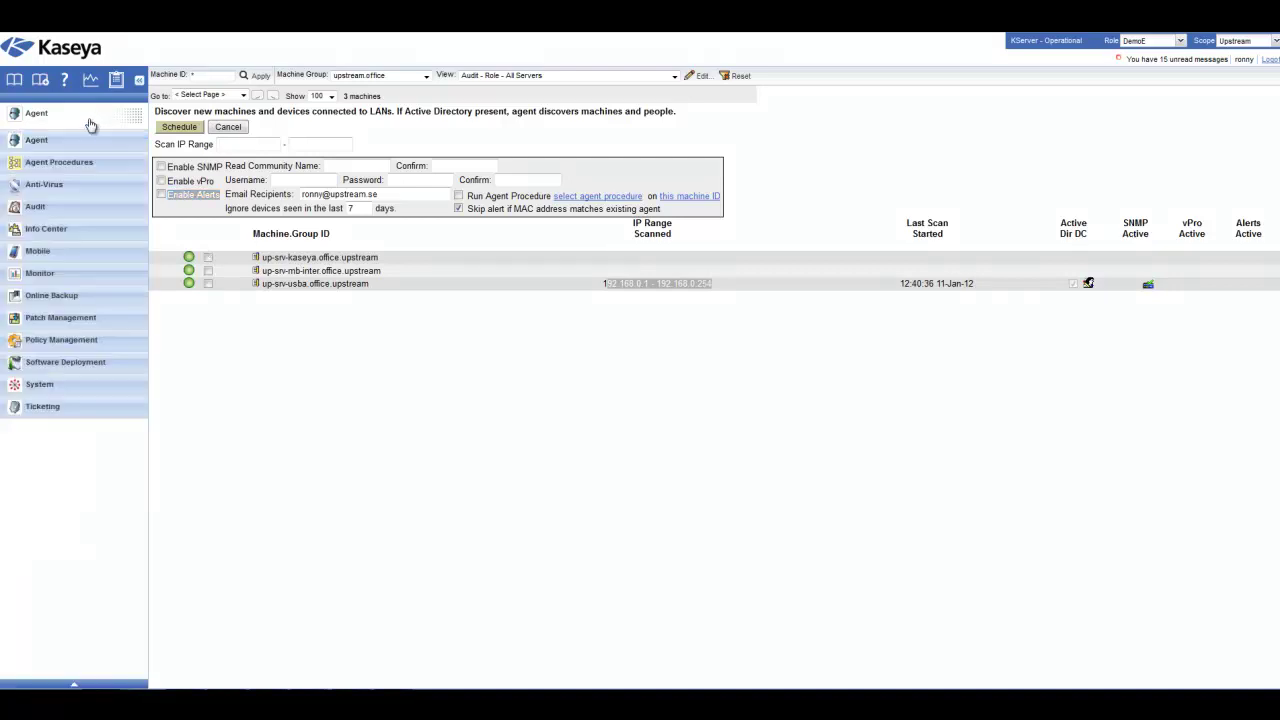
{"action": "left_click", "coordinate": [42, 279]}
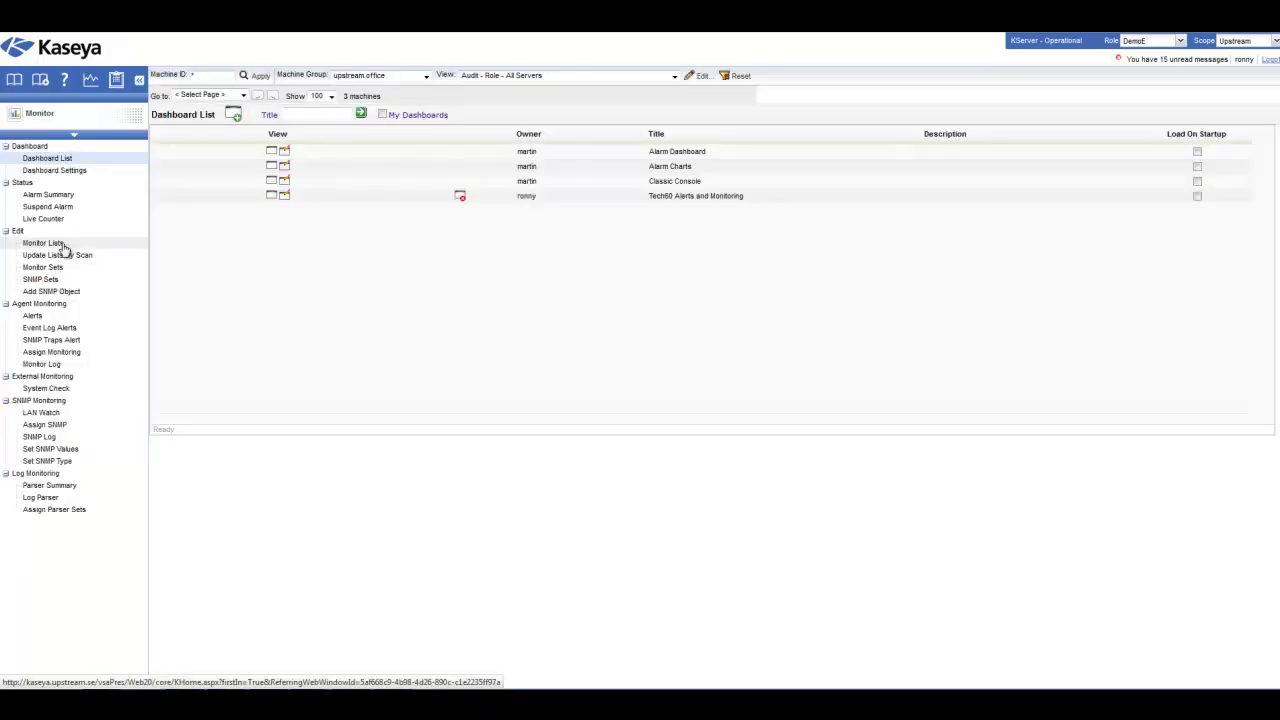
{"action": "left_click", "coordinate": [55, 317]}
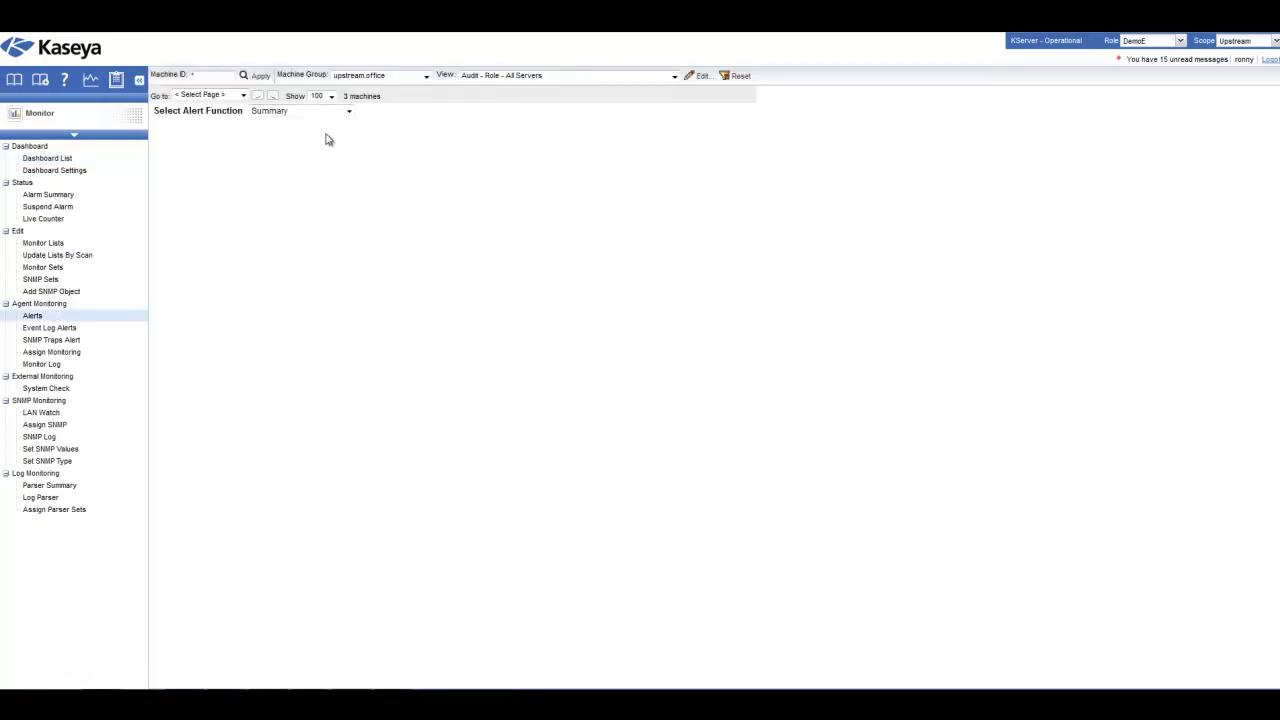
{"action": "left_click", "coordinate": [320, 114]}
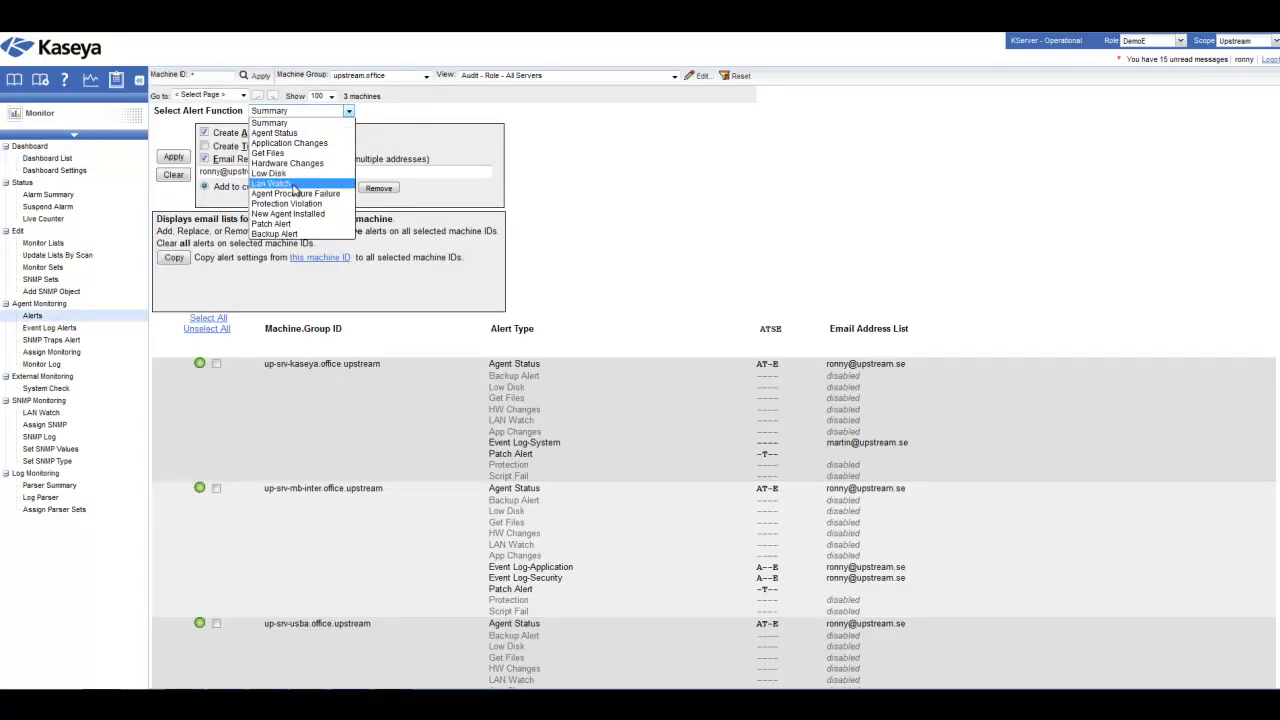
{"action": "left_click", "coordinate": [333, 183]}
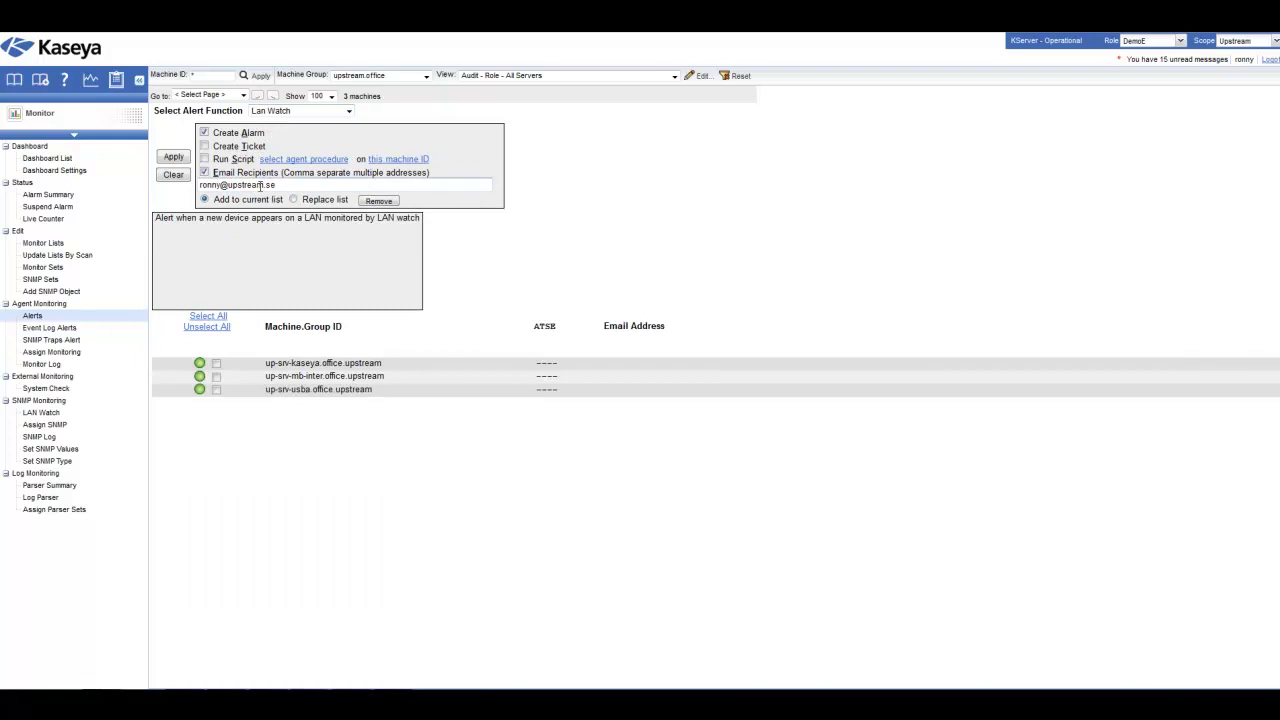
Apply a Lan Watch alert to up-srv-usba.office.upstream with Create Ticket enabled alongside the alarm and email
{"action": "left_click", "coordinate": [216, 390]}
{"action": "left_click", "coordinate": [204, 146]}
{"action": "left_click", "coordinate": [182, 160]}
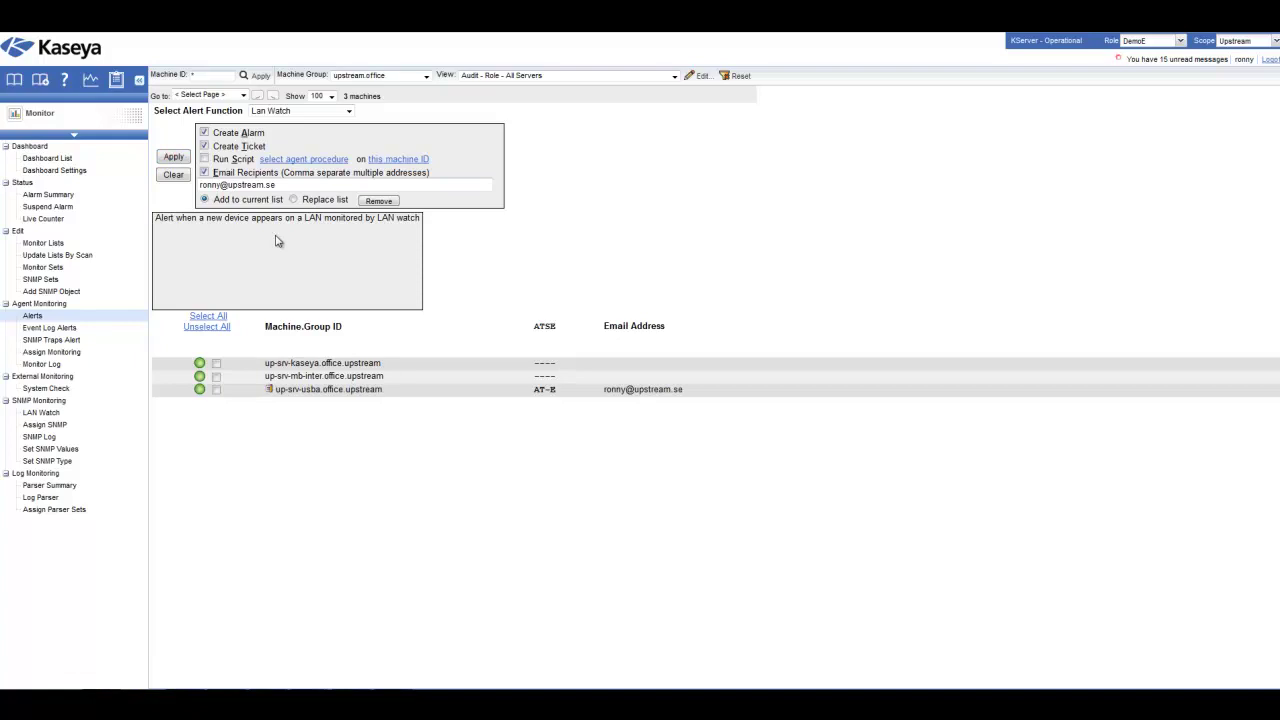
Bring up the Agent Procedure Failure alert function and filter the machines to the Audit - OS - All Windows 7 view
{"action": "left_click", "coordinate": [348, 112]}
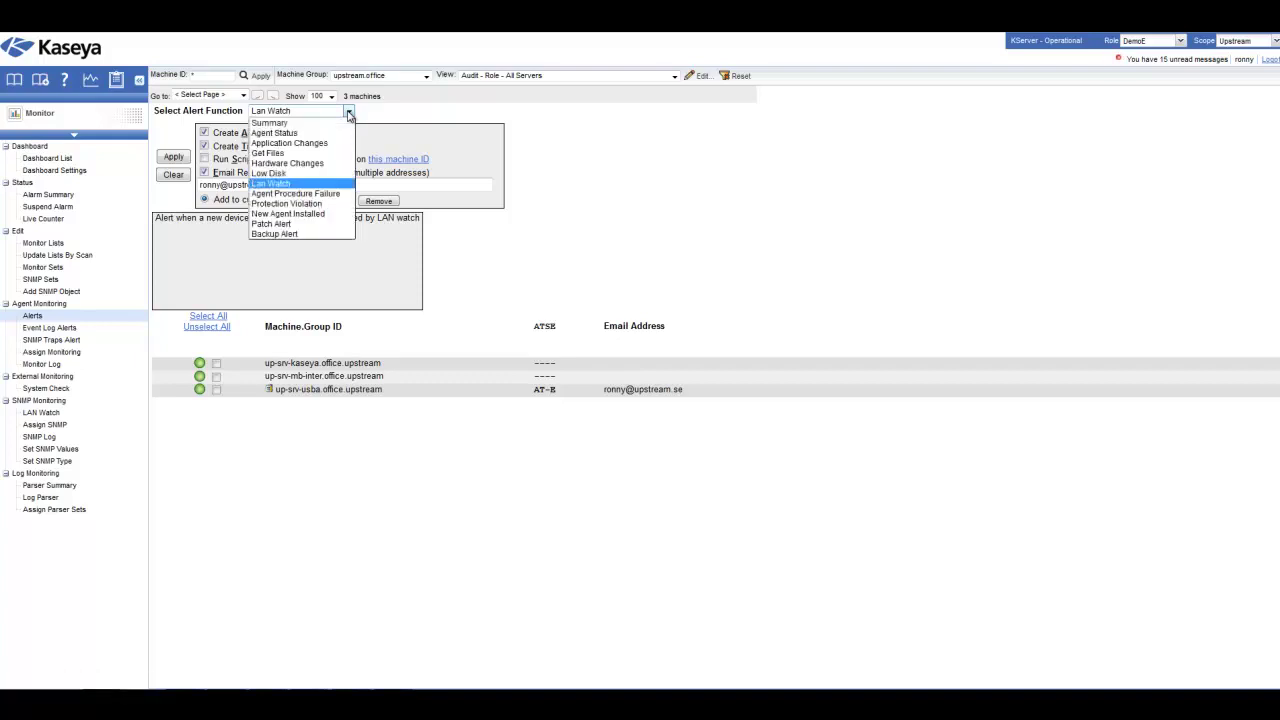
{"action": "left_click", "coordinate": [295, 193]}
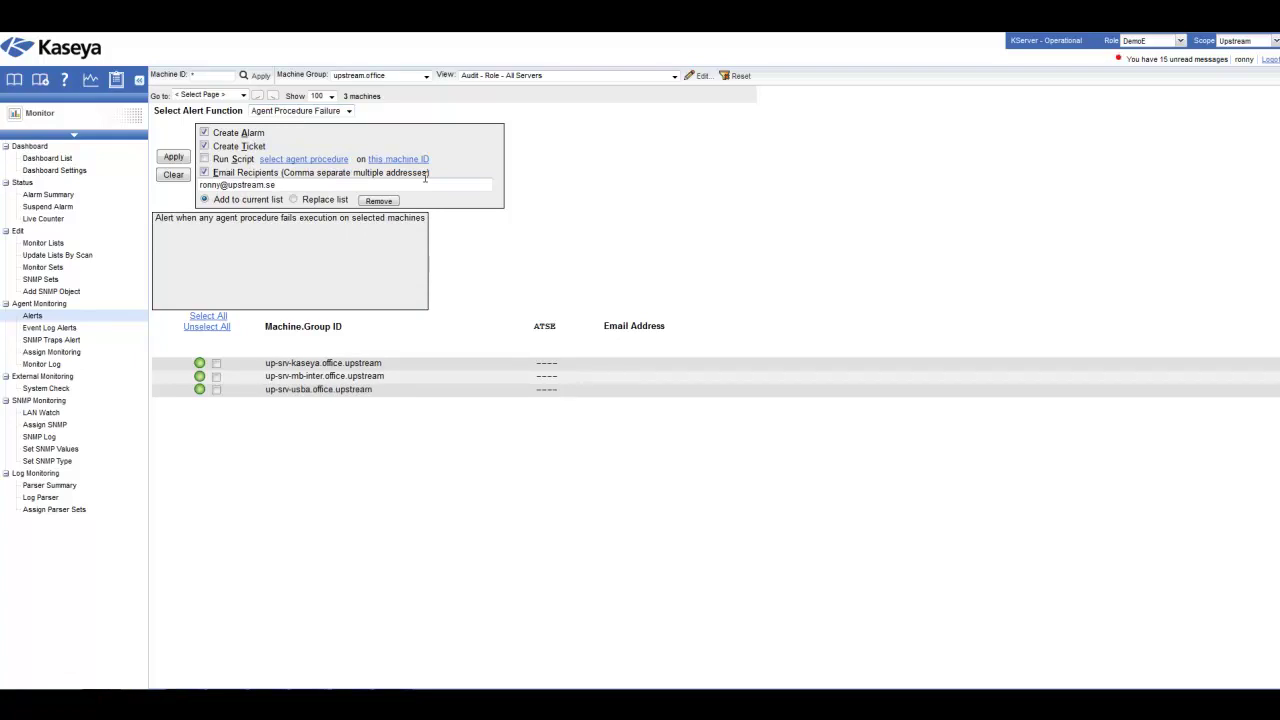
{"action": "left_click", "coordinate": [590, 77]}
{"action": "left_click", "coordinate": [565, 154]}
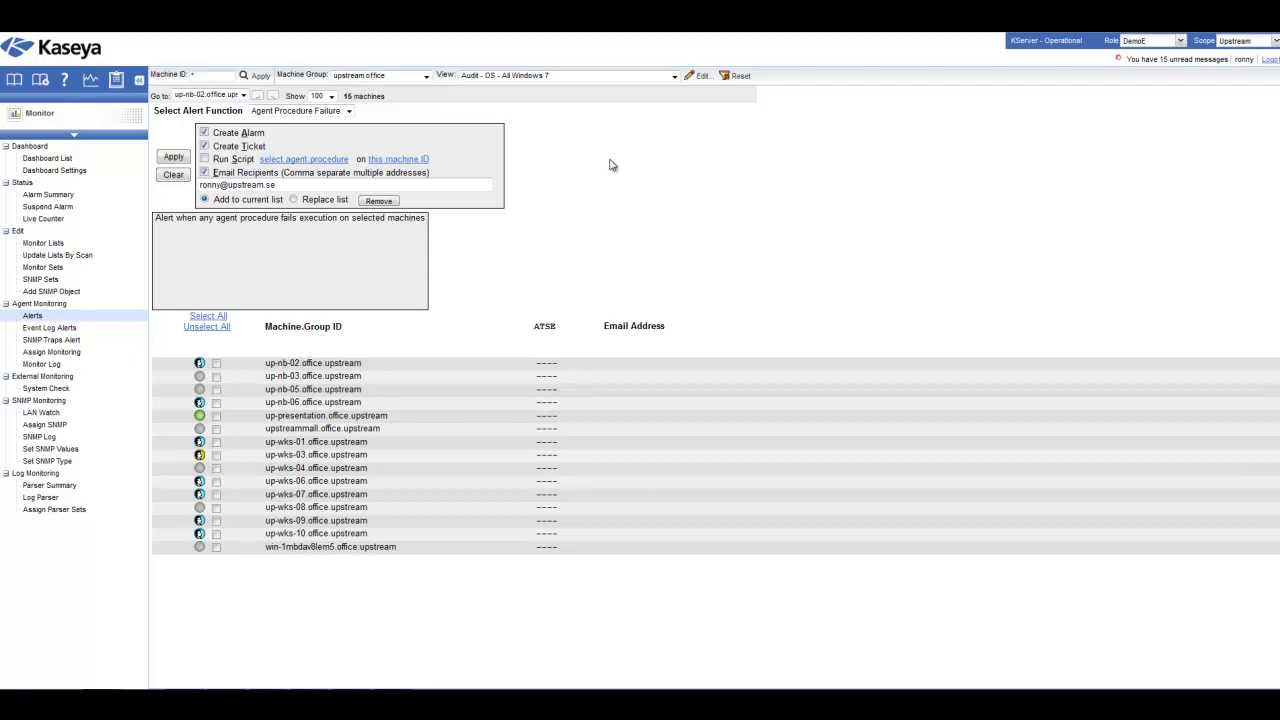
Bring up the New Agent Installed alert function and select the upstream.internal group
{"action": "left_click", "coordinate": [346, 112]}
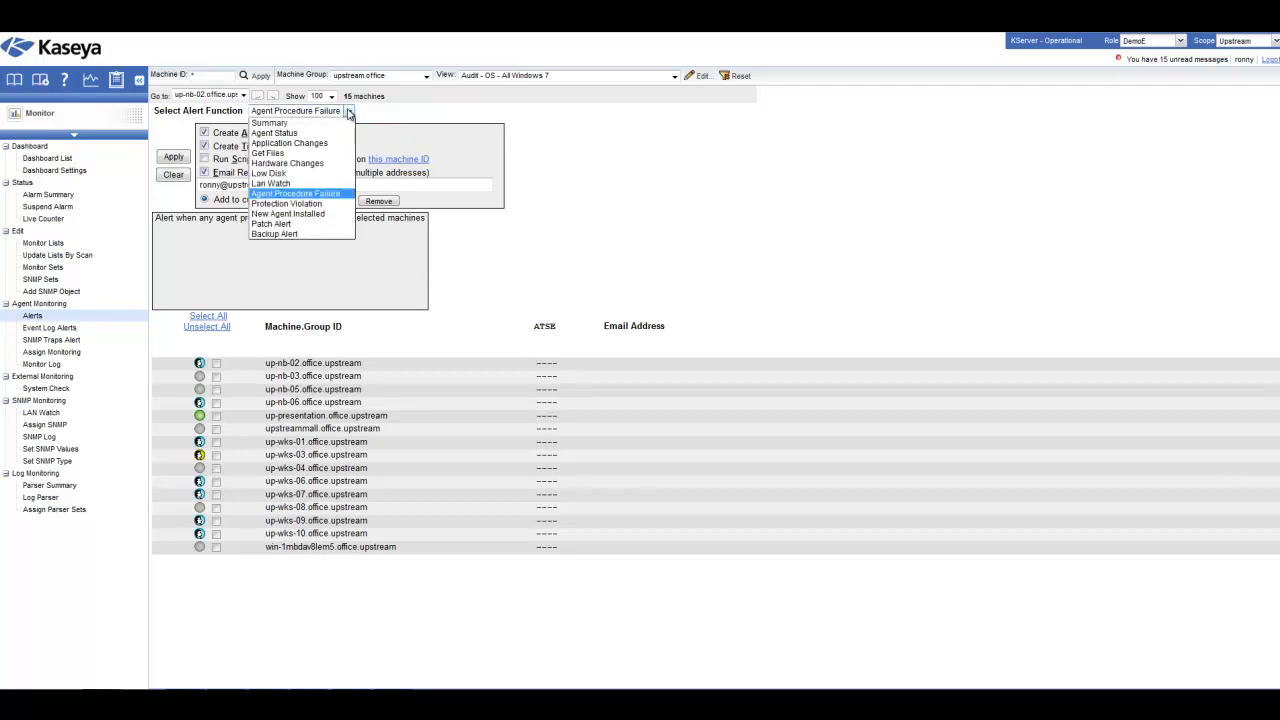
{"action": "left_click", "coordinate": [309, 214]}
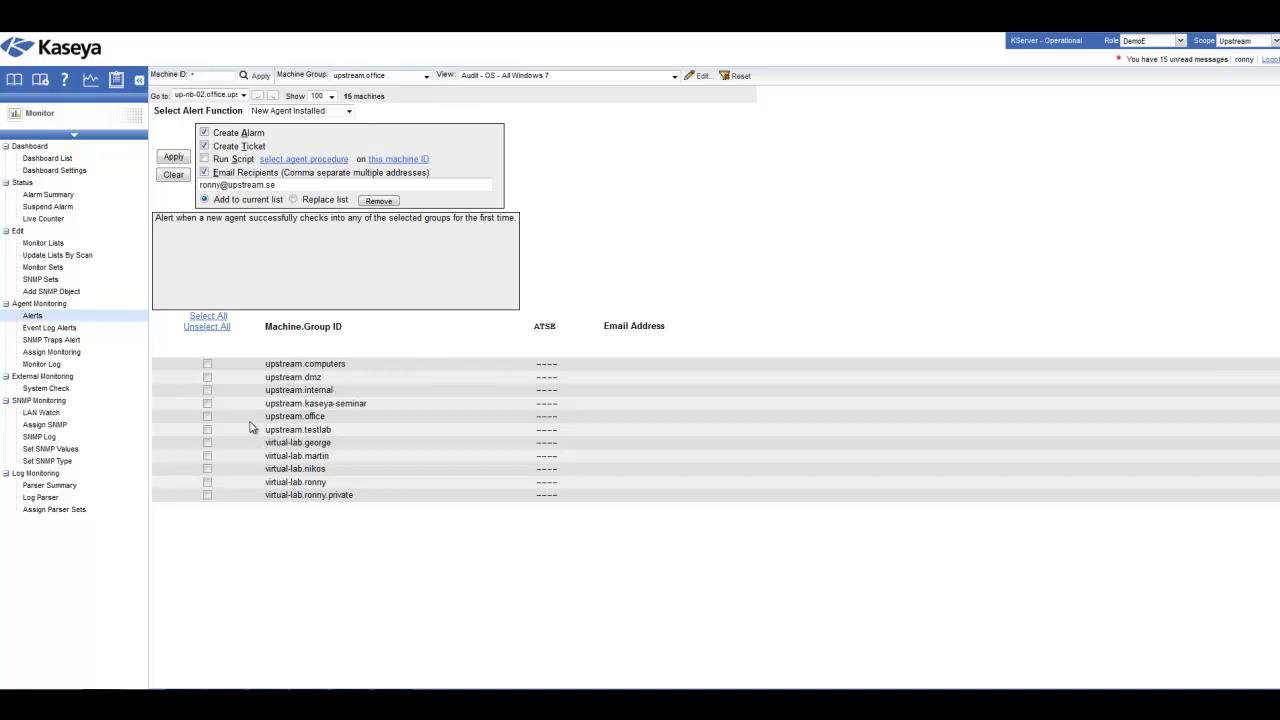
{"action": "left_click", "coordinate": [207, 390]}
Open Monitor Lists and review the Counters, Services and Processes lists available for monitor sets
{"action": "left_click", "coordinate": [51, 246]}
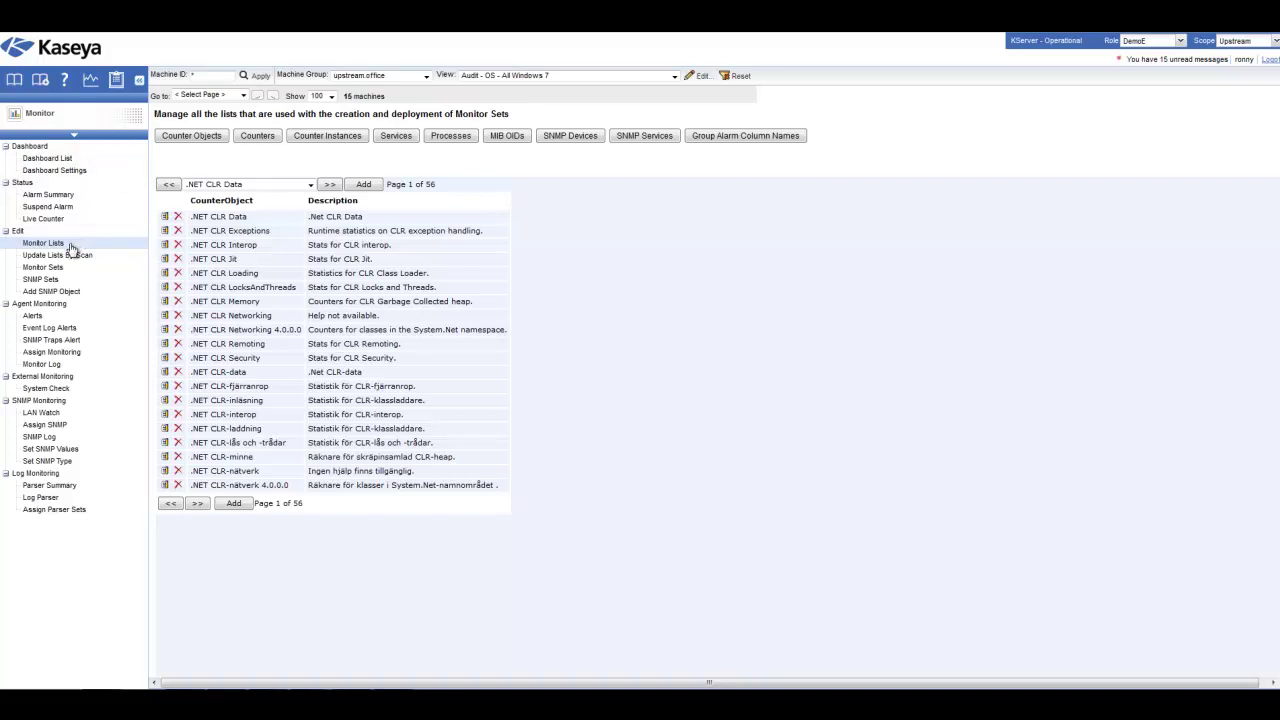
{"action": "left_click", "coordinate": [266, 139]}
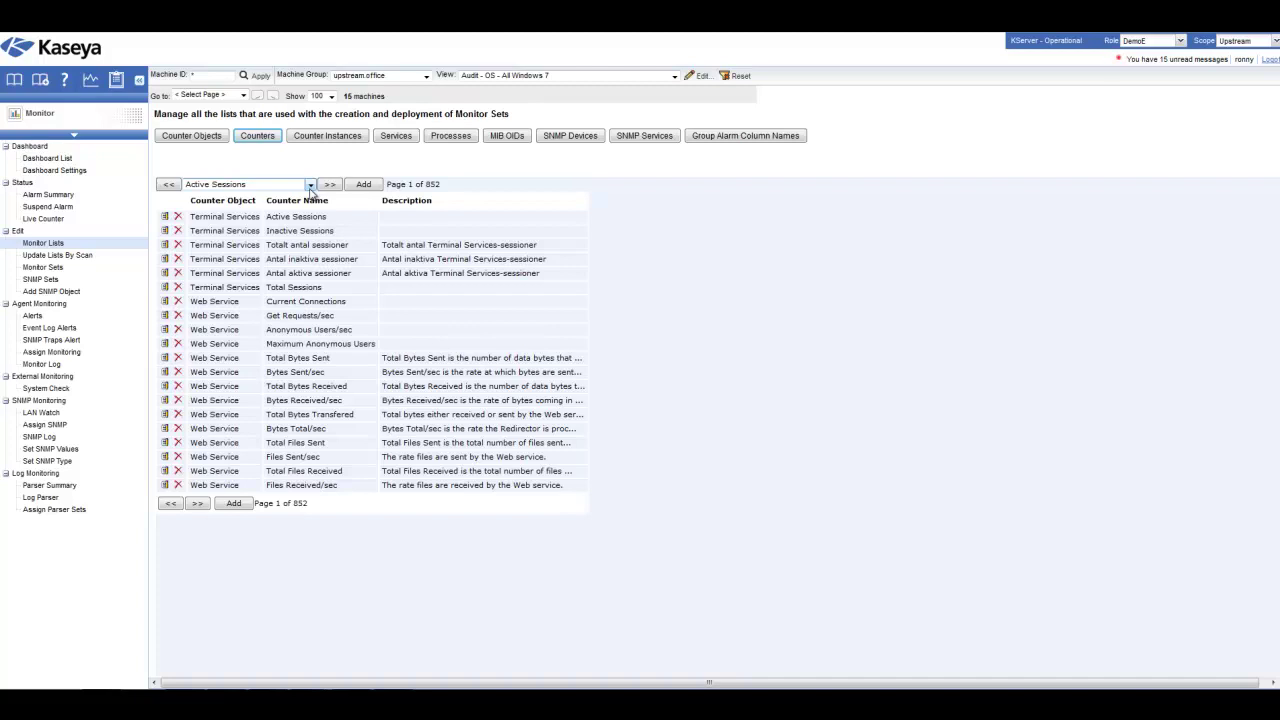
{"action": "left_click", "coordinate": [395, 136]}
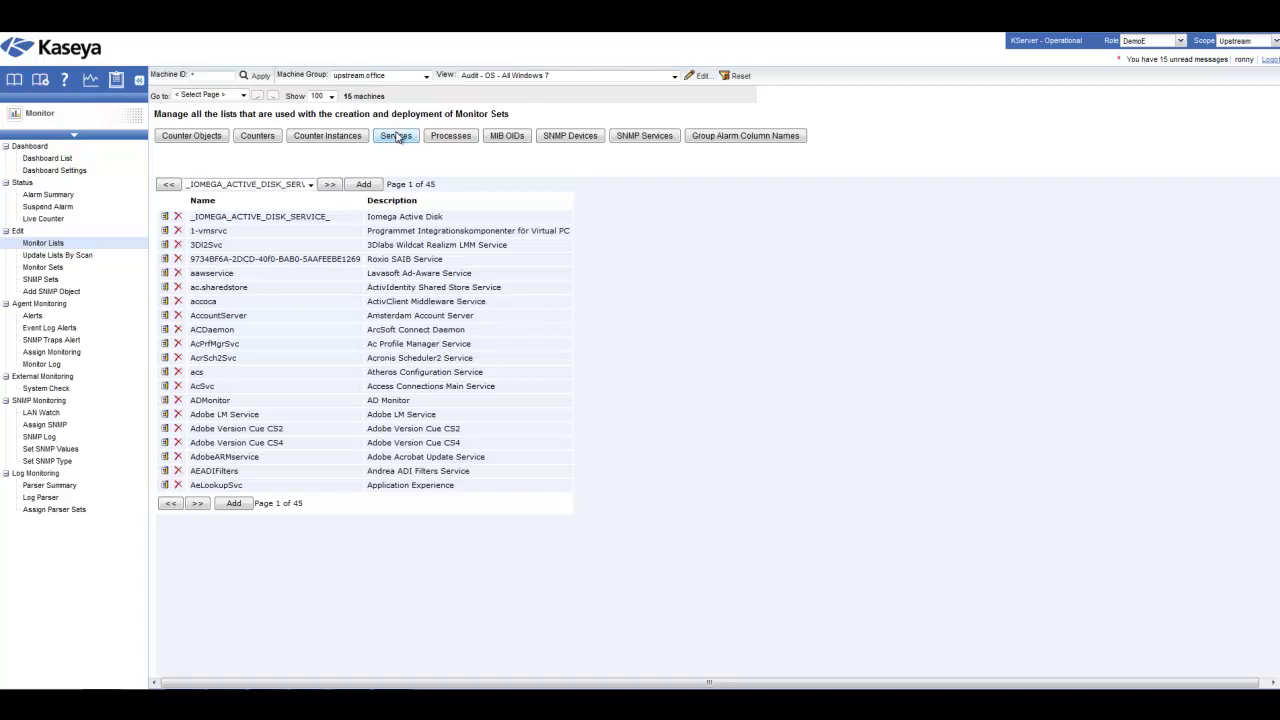
{"action": "left_click", "coordinate": [459, 139]}
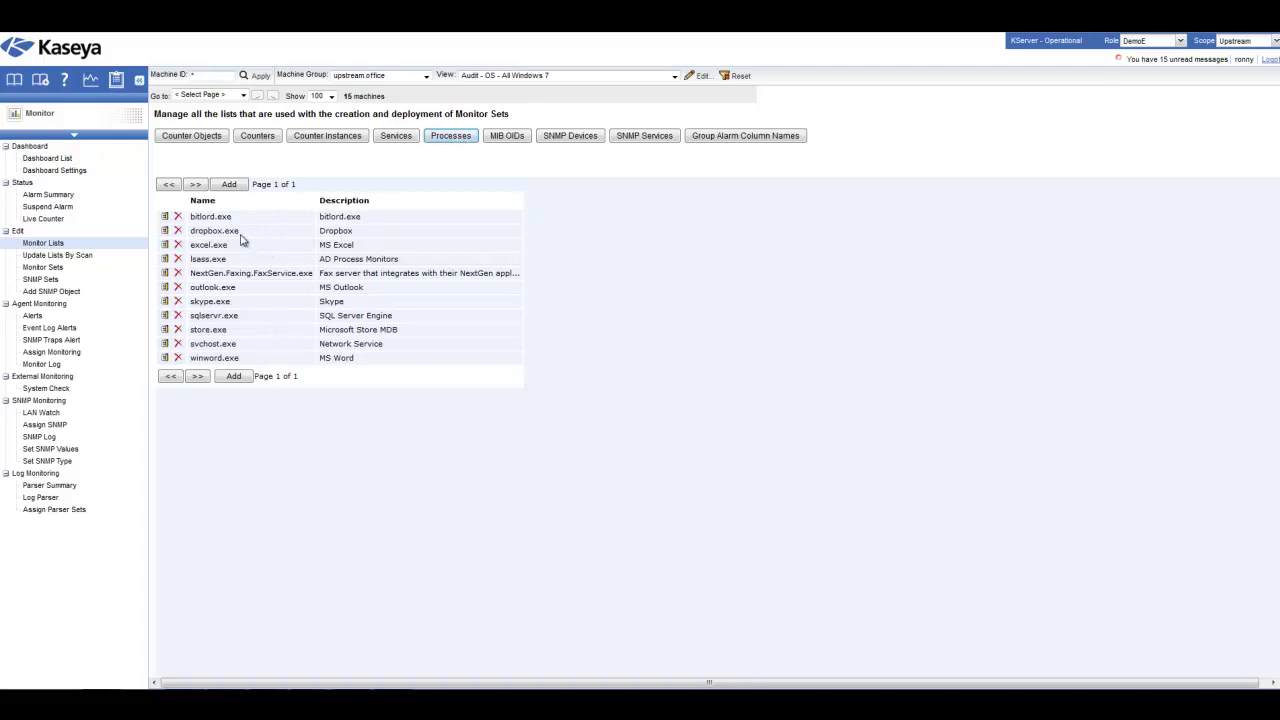
{"action": "left_click_drag", "start_coordinate": [242, 234], "coordinate": [199, 244]}
Add a group alarm column name with the description CRM and save it
{"action": "left_click", "coordinate": [727, 141]}
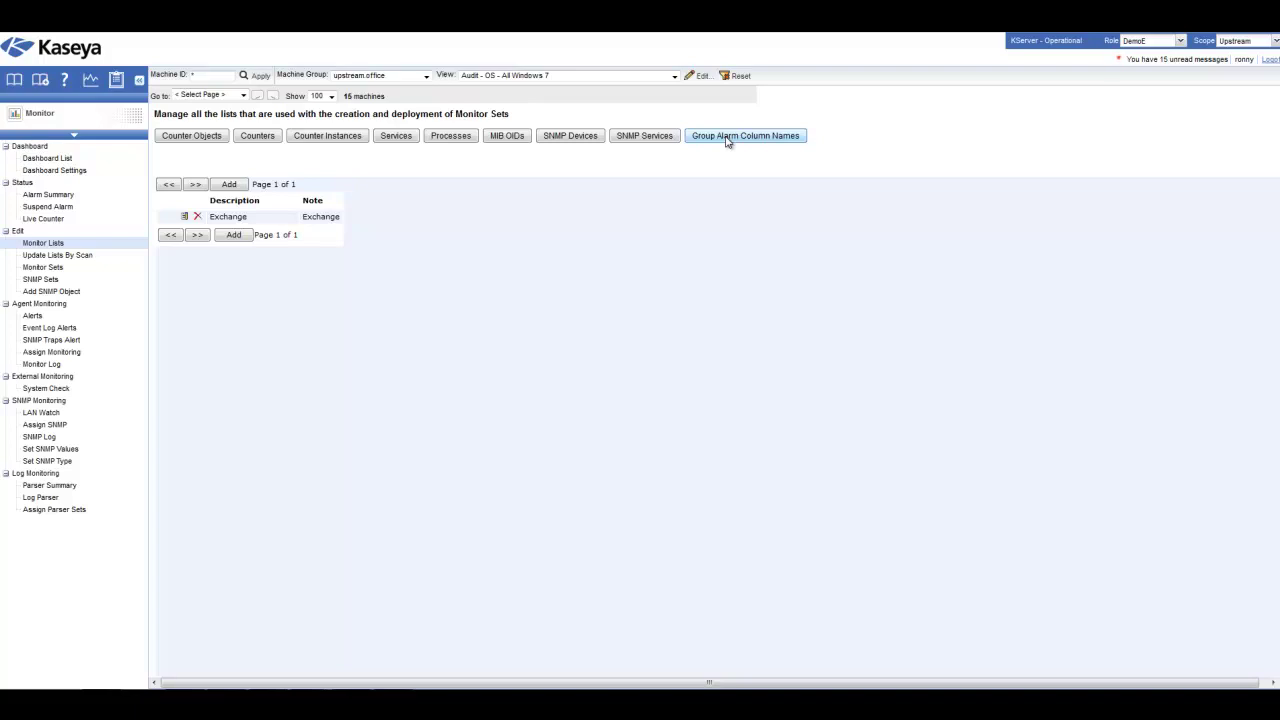
{"action": "left_click", "coordinate": [228, 186]}
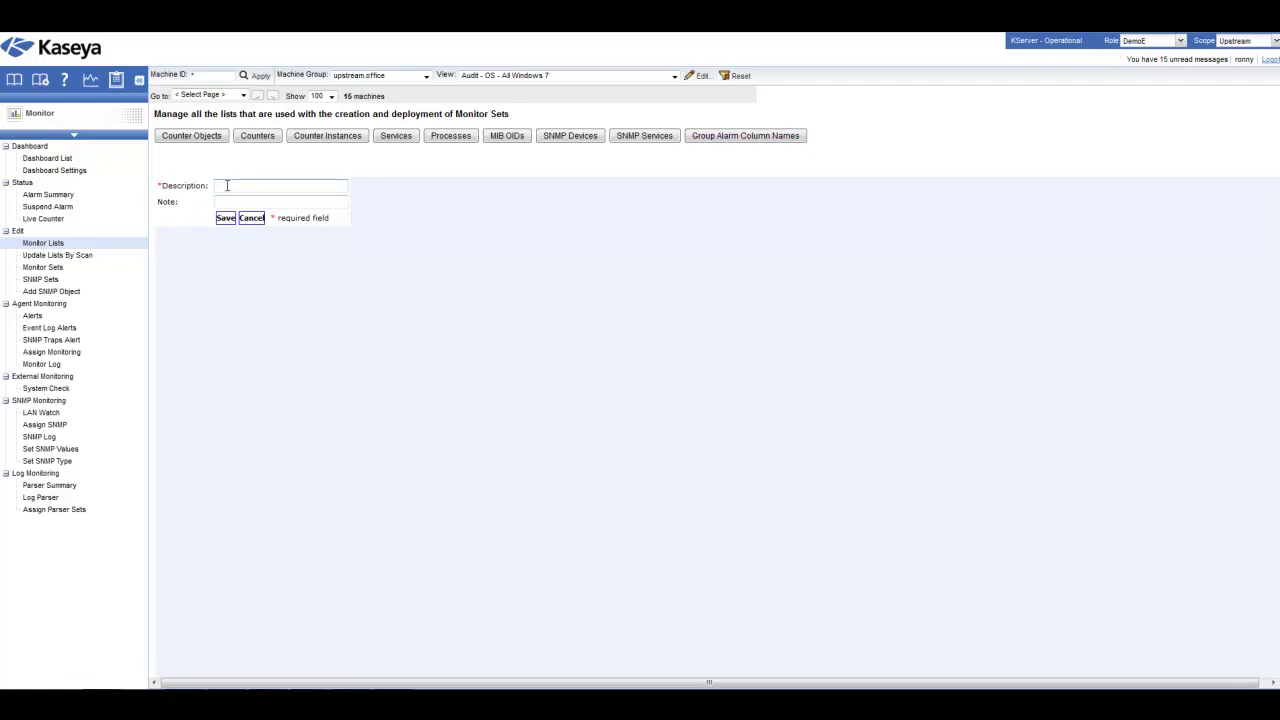
{"action": "type", "text": "CRM"}
{"action": "left_click", "coordinate": [228, 219]}
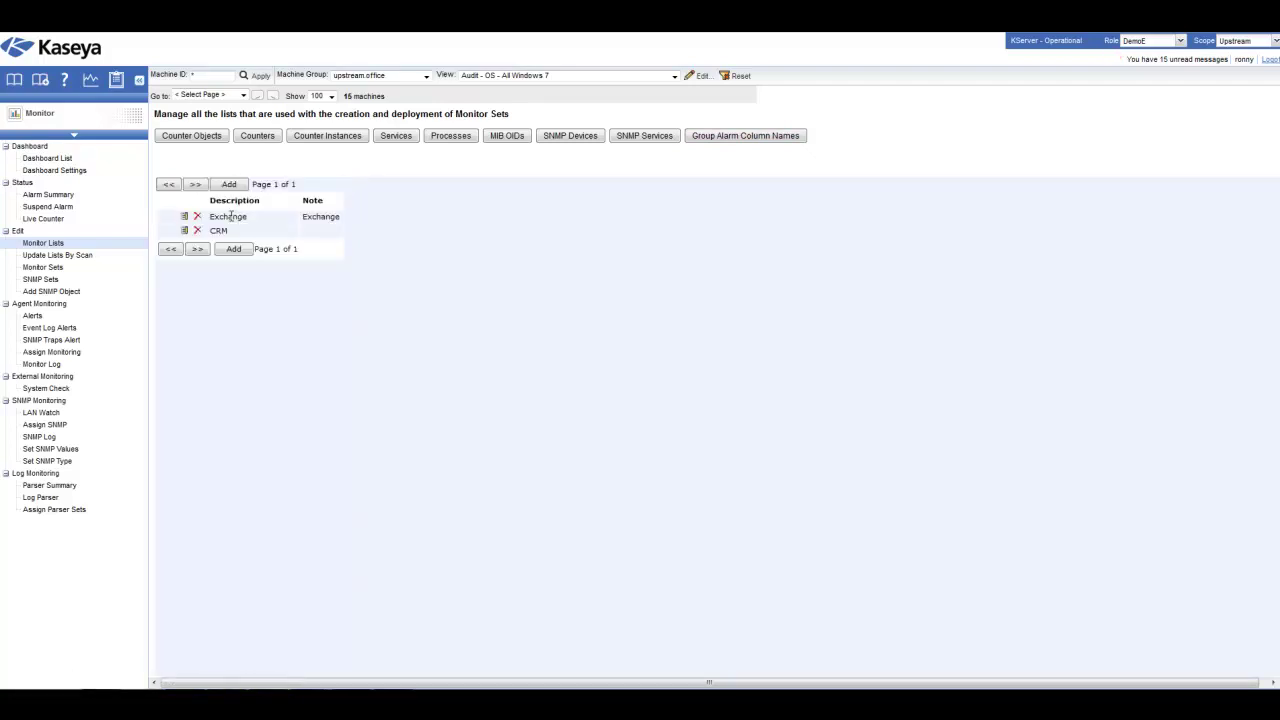
Add another group alarm column name with the description POS and save it
{"action": "left_click", "coordinate": [230, 186]}
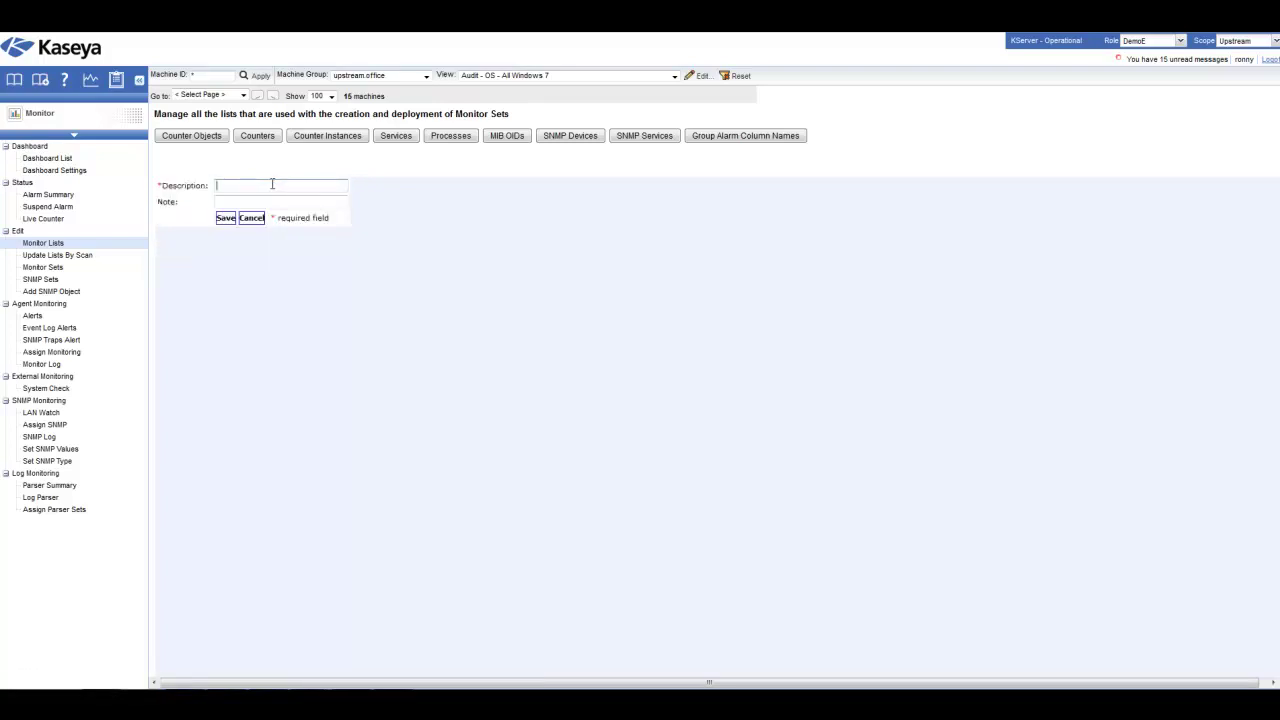
{"action": "type", "text": "Kassa"}
{"action": "key", "text": "BackSpace"}
{"action": "key", "text": "BackSpace"}
{"action": "key", "text": "BackSpace"}
{"action": "key", "text": "BackSpace"}
{"action": "key", "text": "BackSpace"}
{"action": "type", "text": "POS"}
{"action": "left_click", "coordinate": [225, 218]}
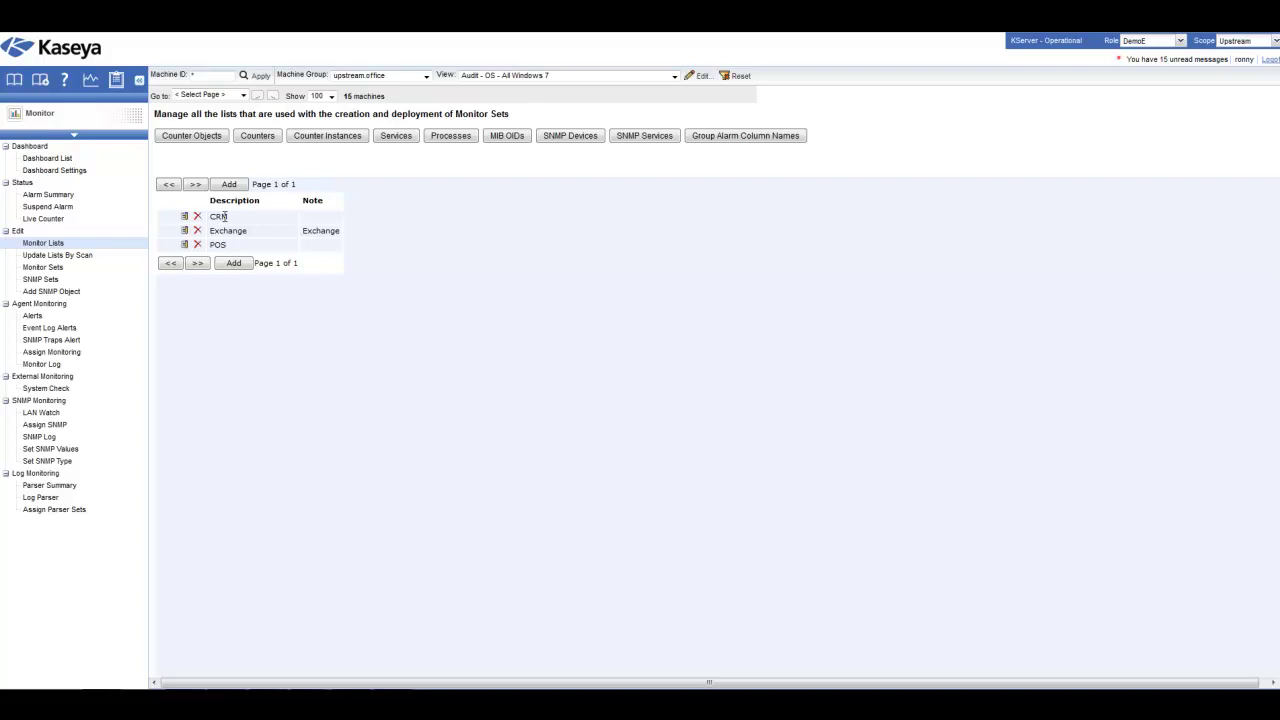
Run an immediate Update Lists By Scan on all machines in the current view to collect their counters, services and event log types
{"action": "left_click", "coordinate": [279, 138]}
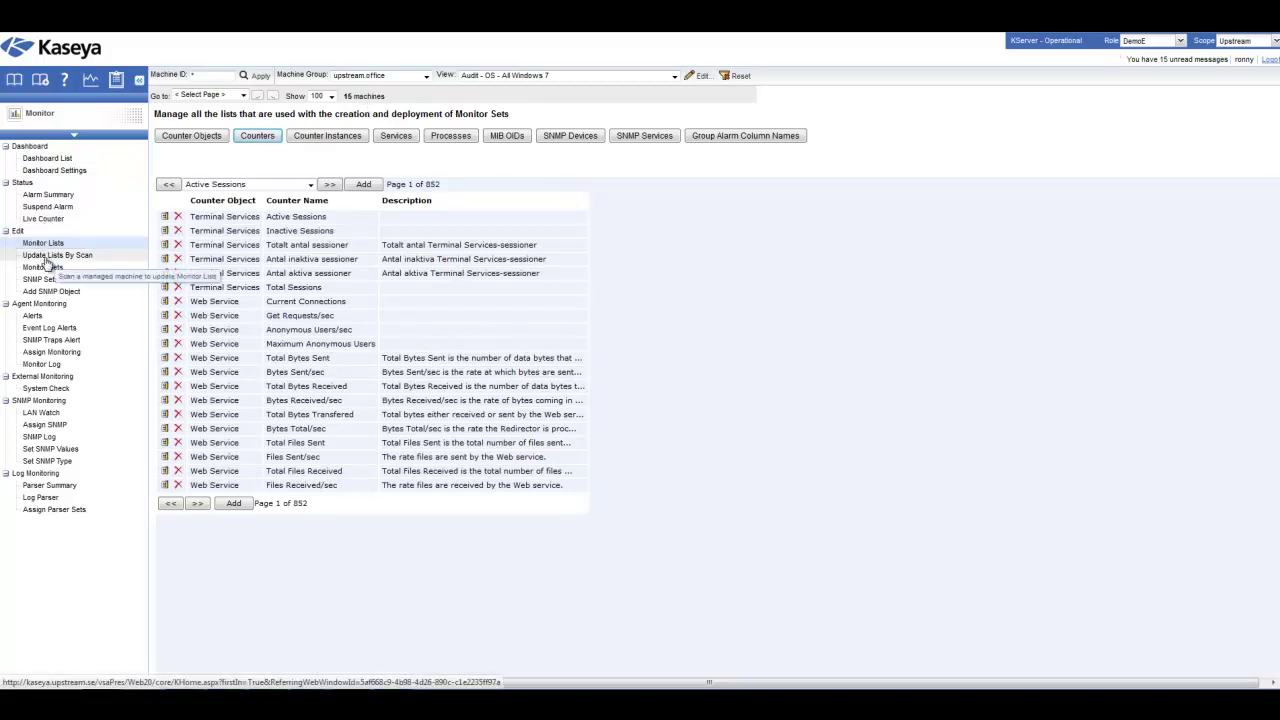
{"action": "left_click", "coordinate": [50, 257]}
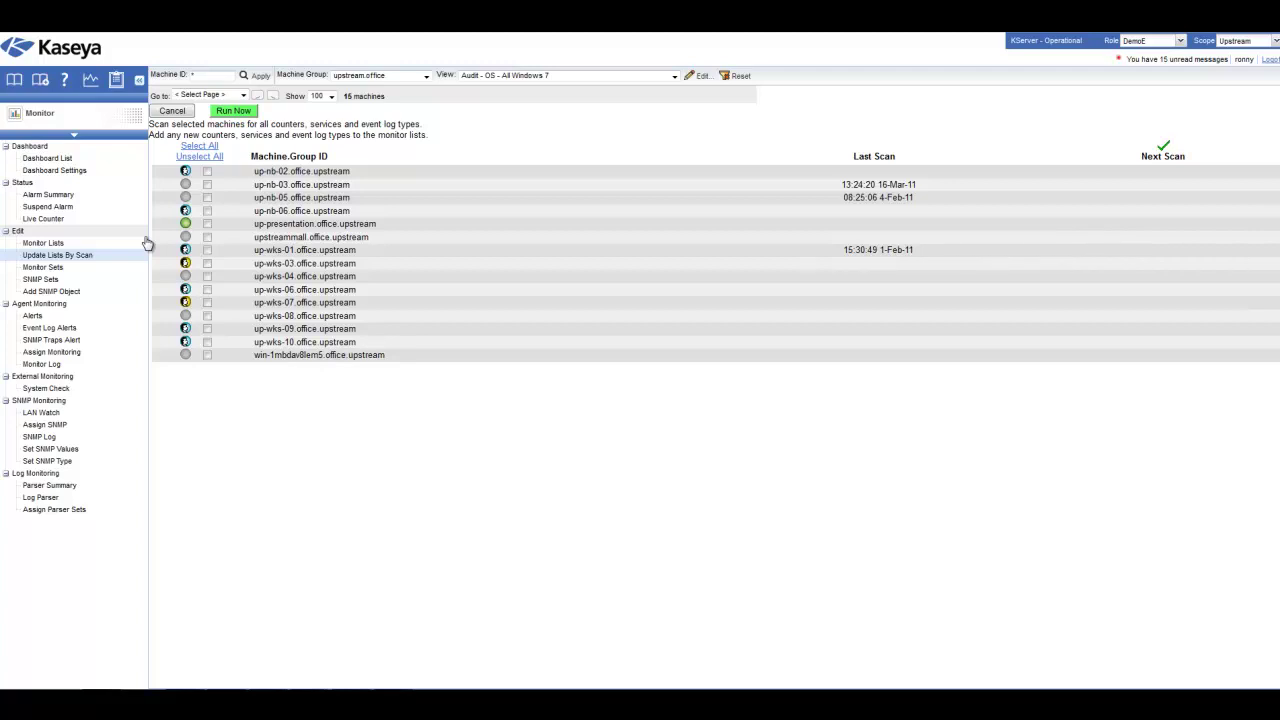
{"action": "left_click", "coordinate": [200, 146]}
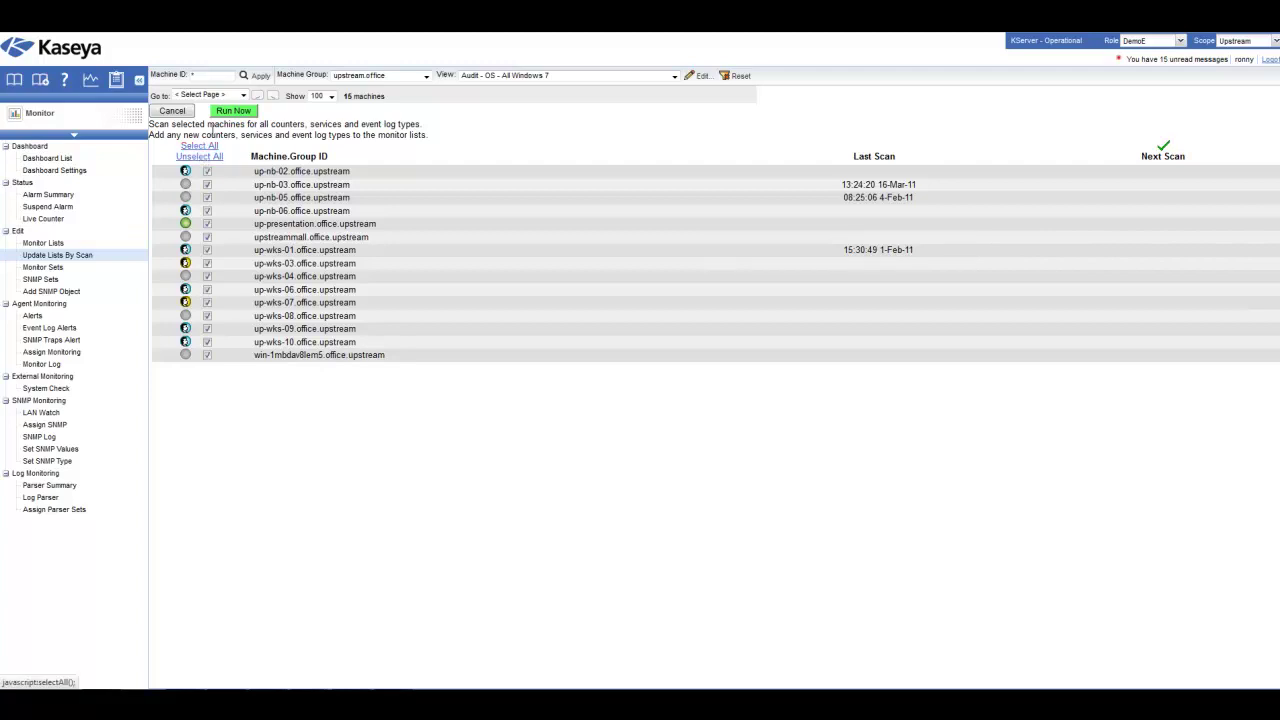
{"action": "left_click", "coordinate": [233, 112]}
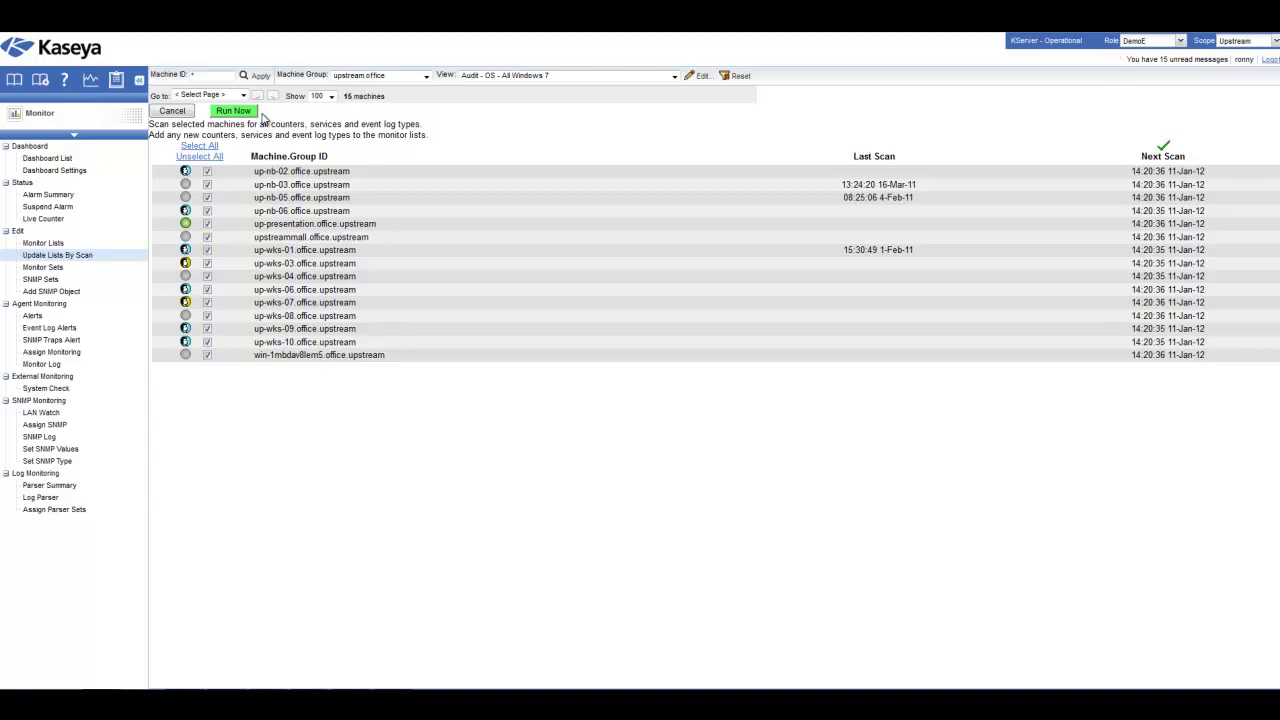
Open the shared monitor set "Low Disk - 20 Percent Free On C - Computers" and review its name, description and group alarm column options
{"action": "left_click", "coordinate": [45, 268]}
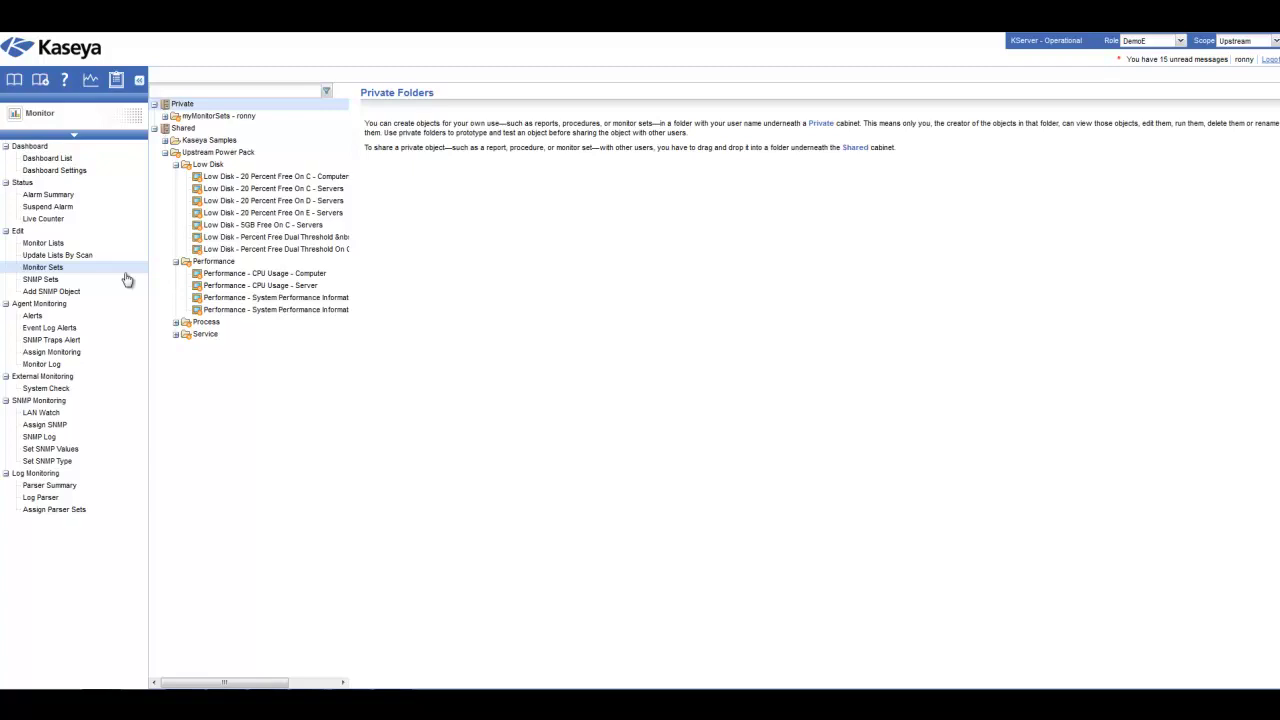
{"action": "left_click", "coordinate": [250, 177]}
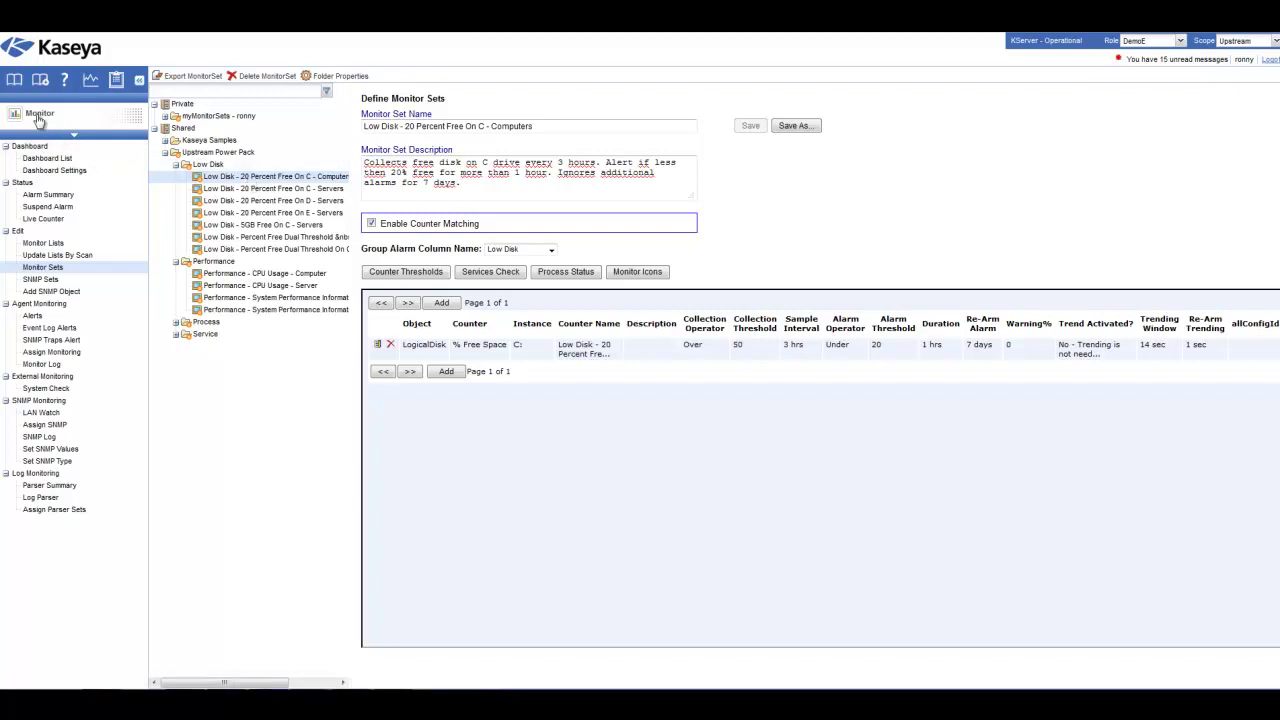
{"action": "left_click", "coordinate": [45, 268]}
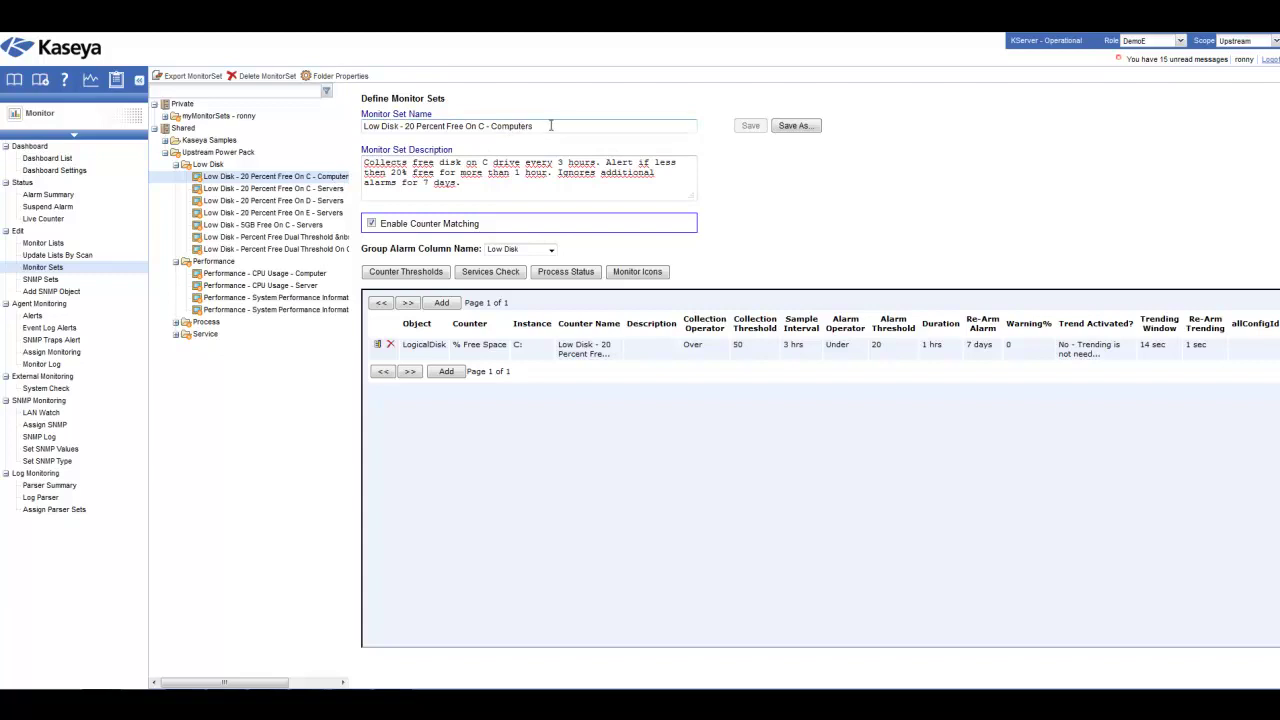
{"action": "left_click_drag", "start_coordinate": [551, 126], "coordinate": [364, 126]}
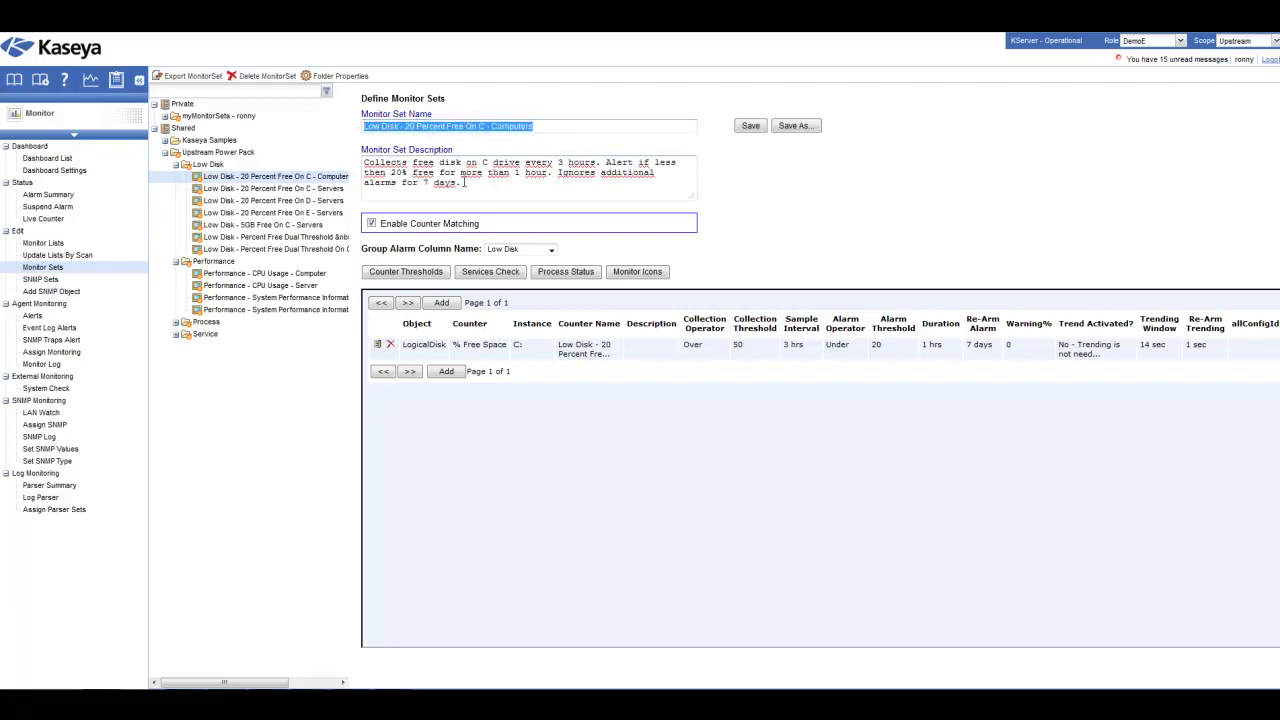
{"action": "left_click_drag", "start_coordinate": [462, 183], "coordinate": [354, 160]}
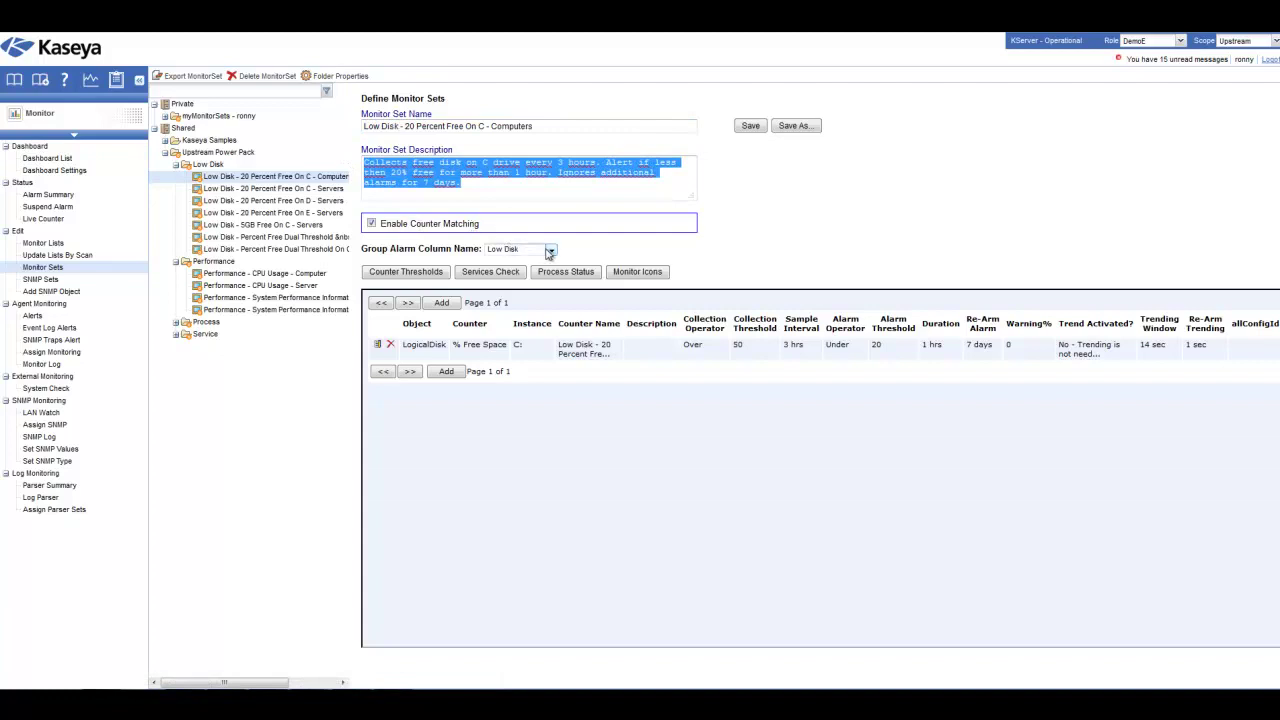
{"action": "left_click", "coordinate": [550, 250]}
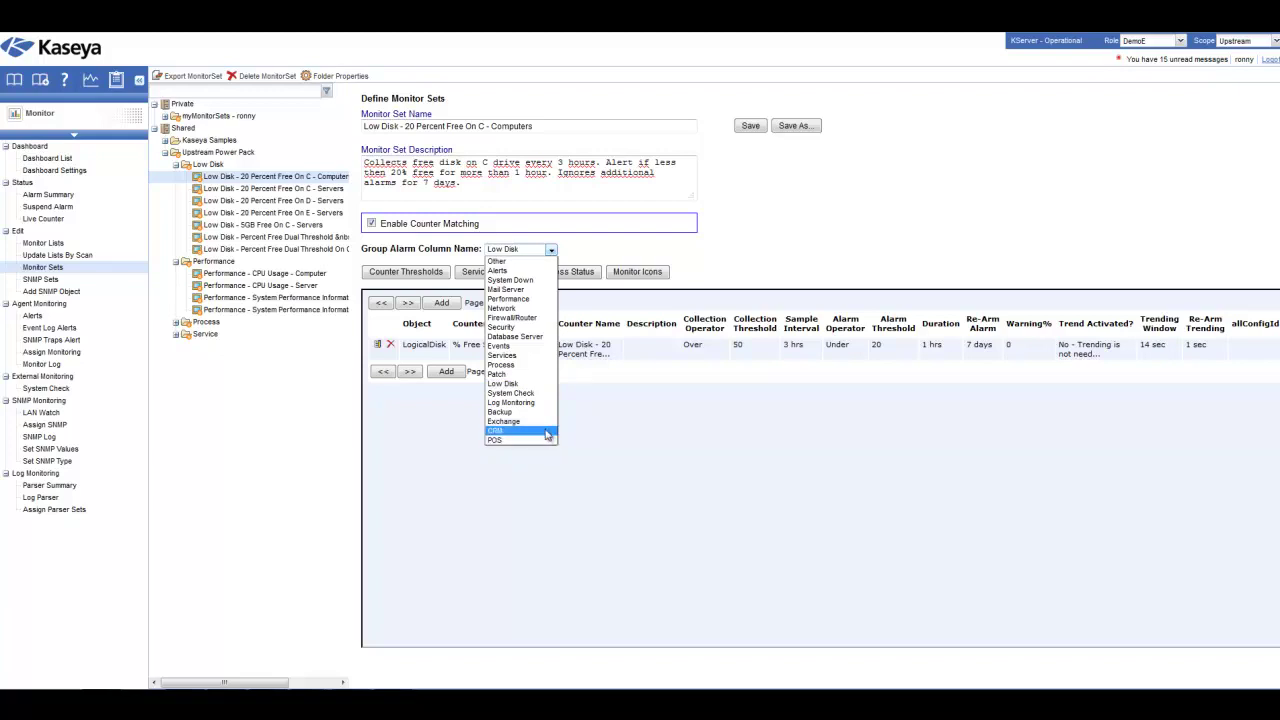
{"action": "left_click", "coordinate": [576, 251]}
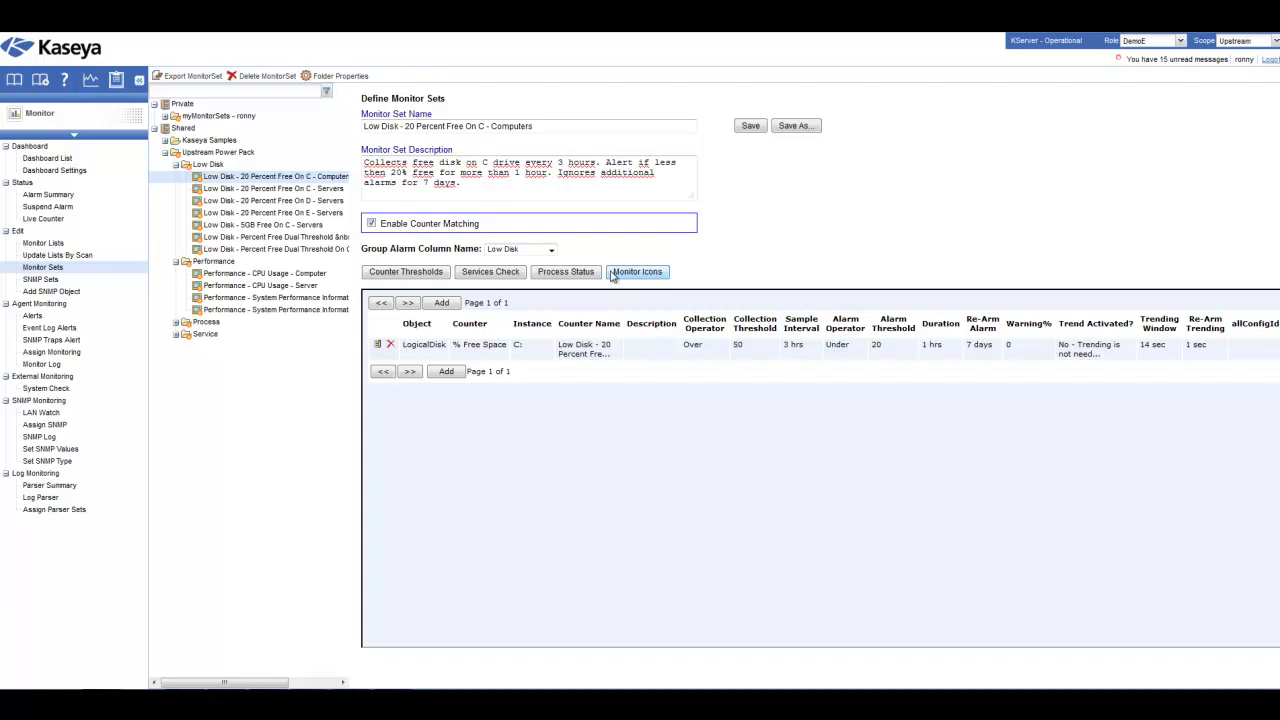
Open the LogicalDisk % Free Space counter threshold for editing and browse the full list of monitorable objects
{"action": "left_click", "coordinate": [442, 304]}
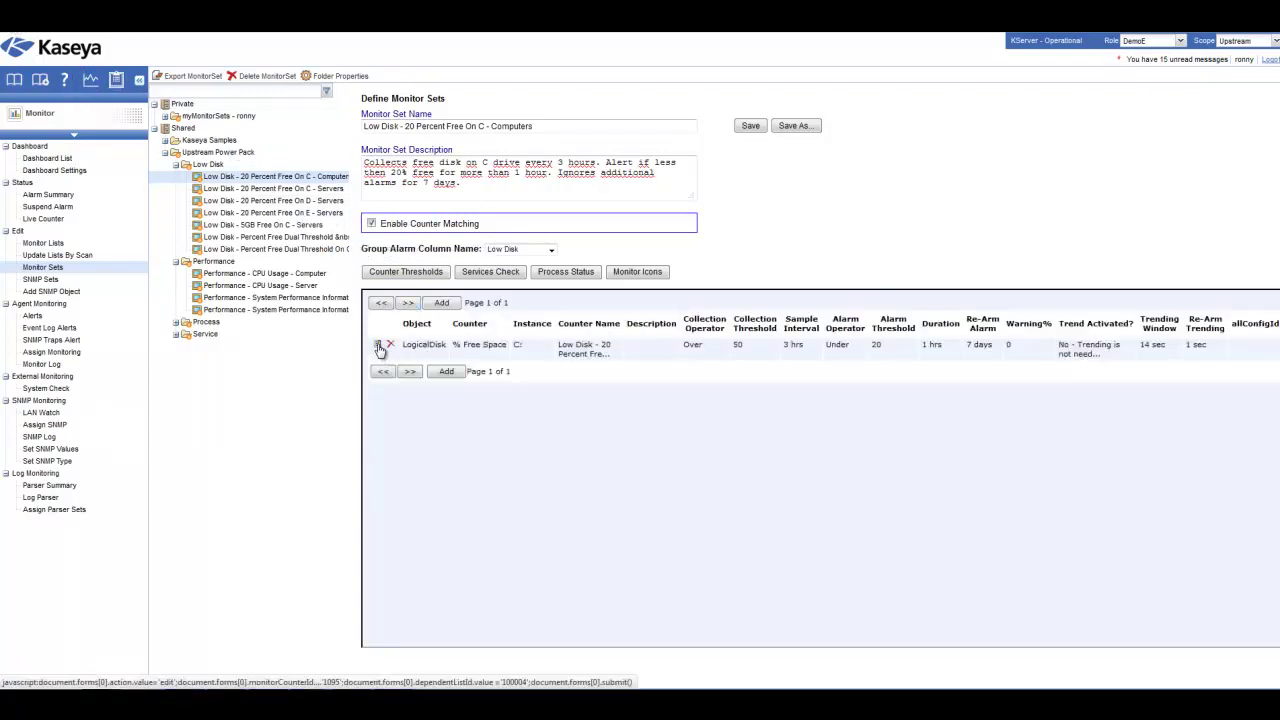
{"action": "left_click", "coordinate": [379, 346]}
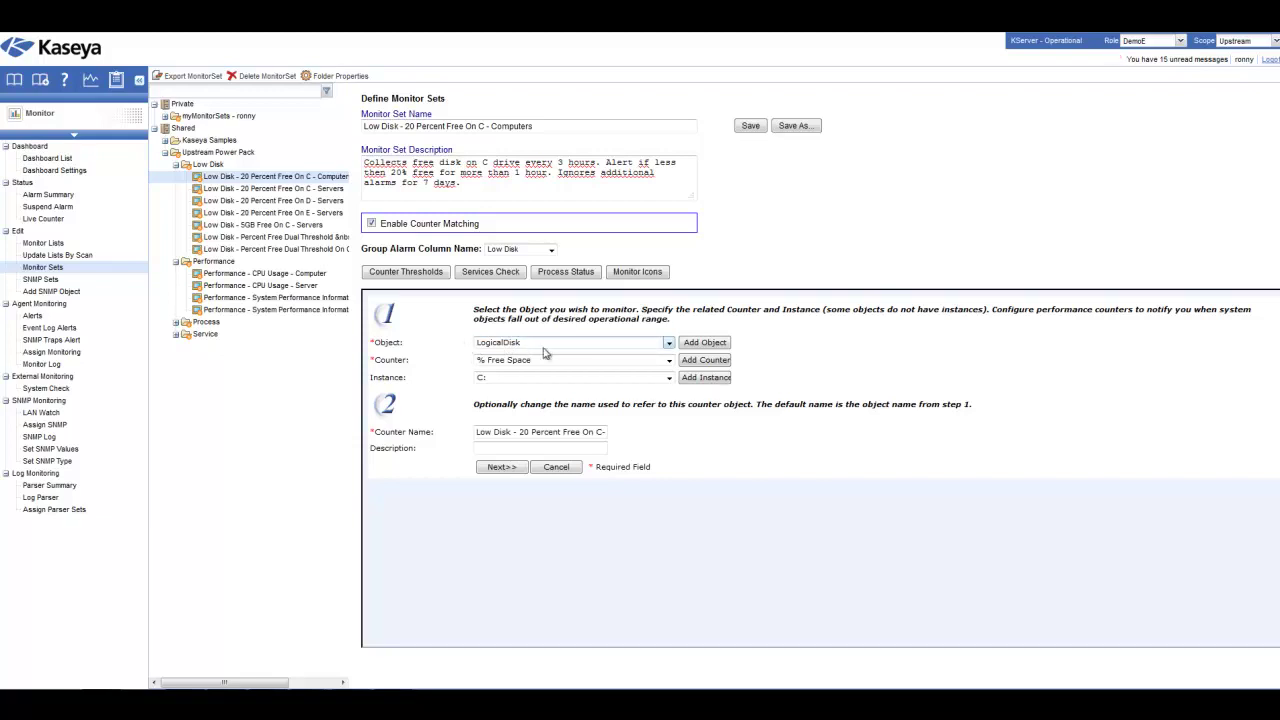
{"action": "left_click", "coordinate": [669, 343]}
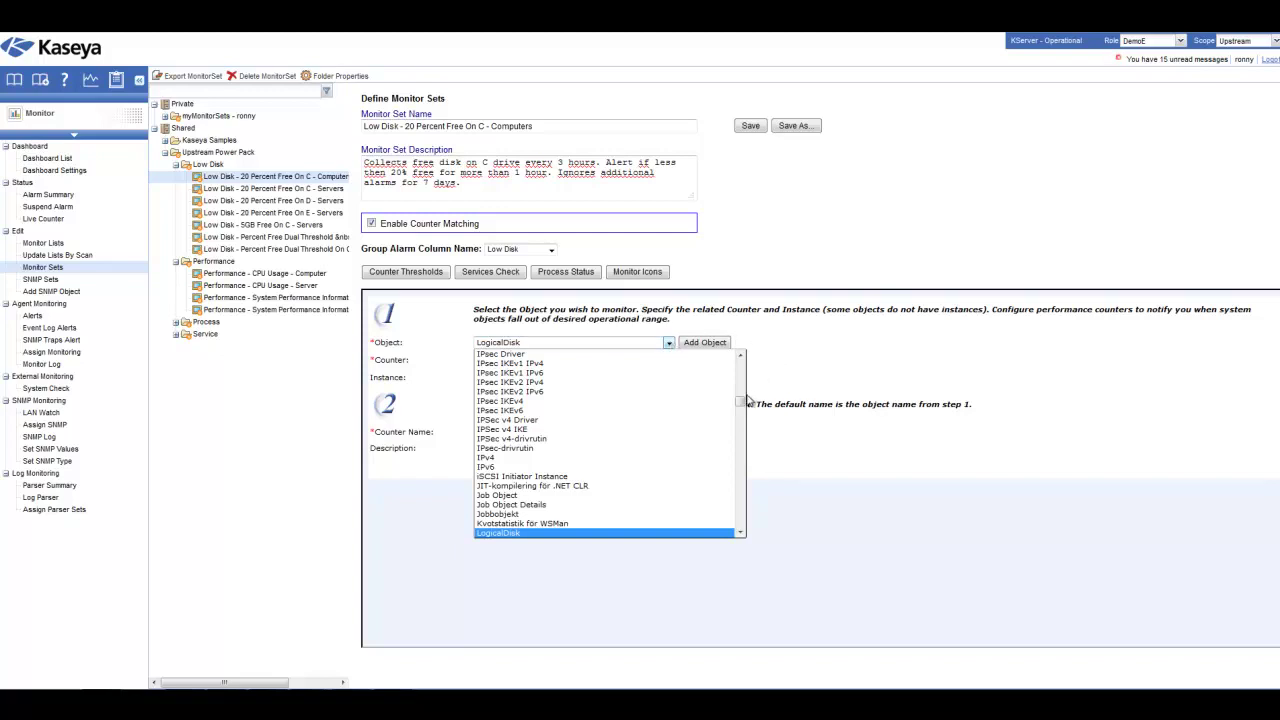
{"action": "left_click_drag", "start_coordinate": [741, 402], "coordinate": [741, 531]}
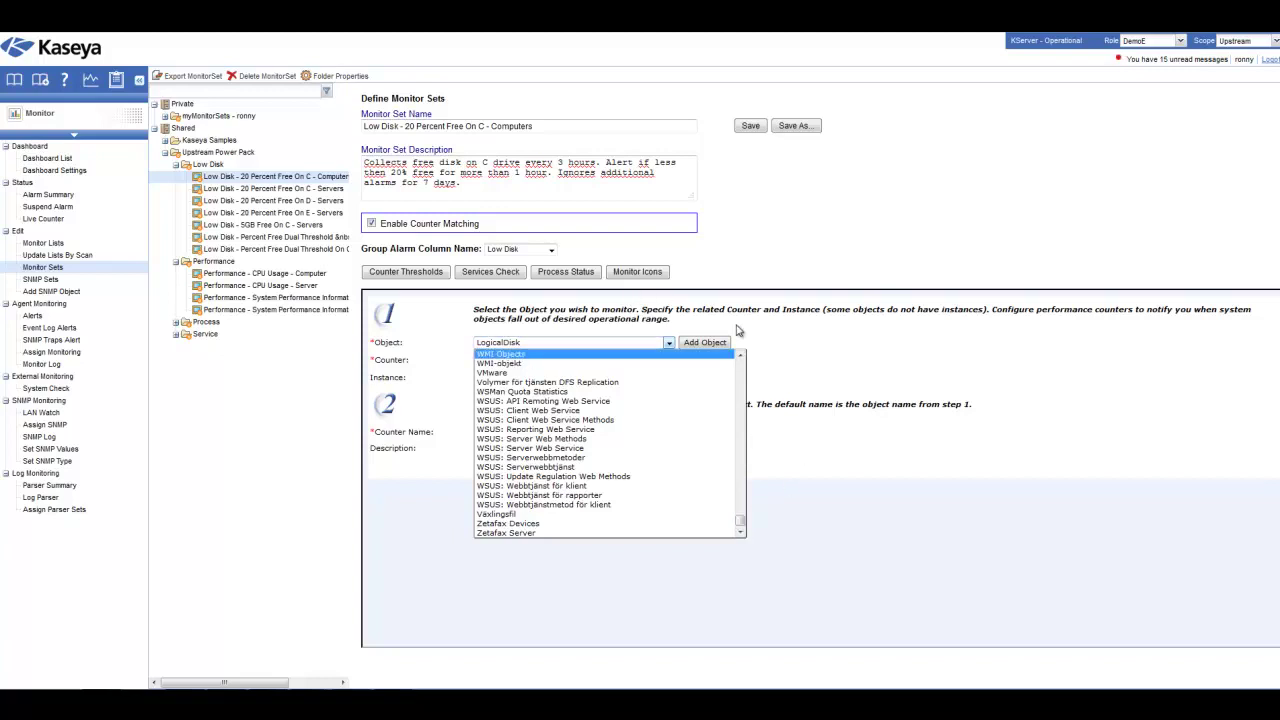
{"action": "left_click", "coordinate": [828, 383]}
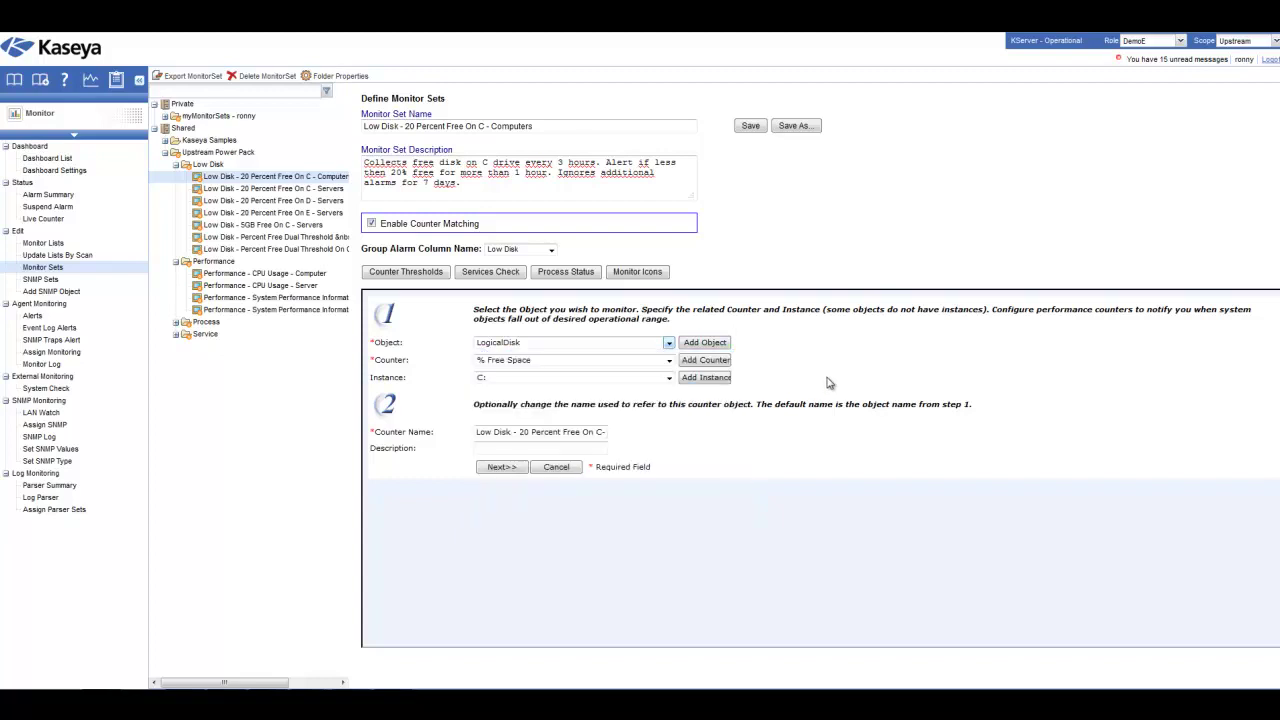
Review the counters and drive instances that can be chosen for the LogicalDisk object
{"action": "left_click", "coordinate": [669, 361]}
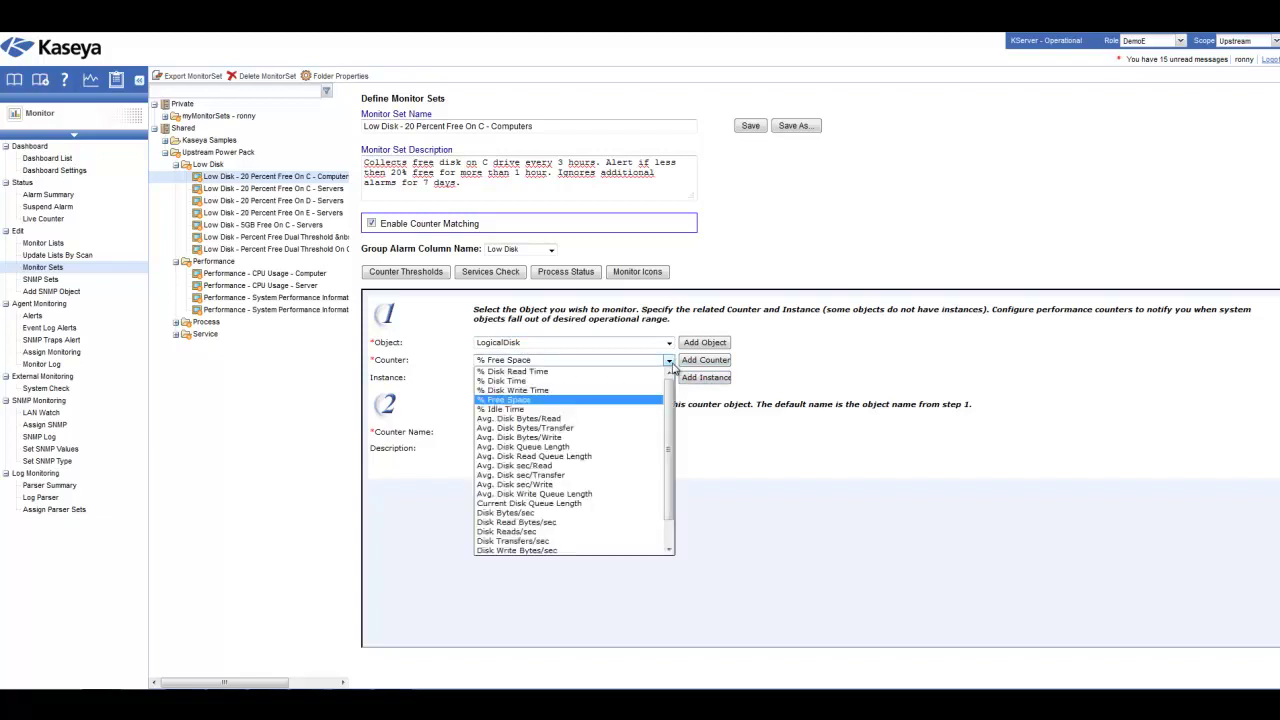
{"action": "left_click", "coordinate": [846, 378]}
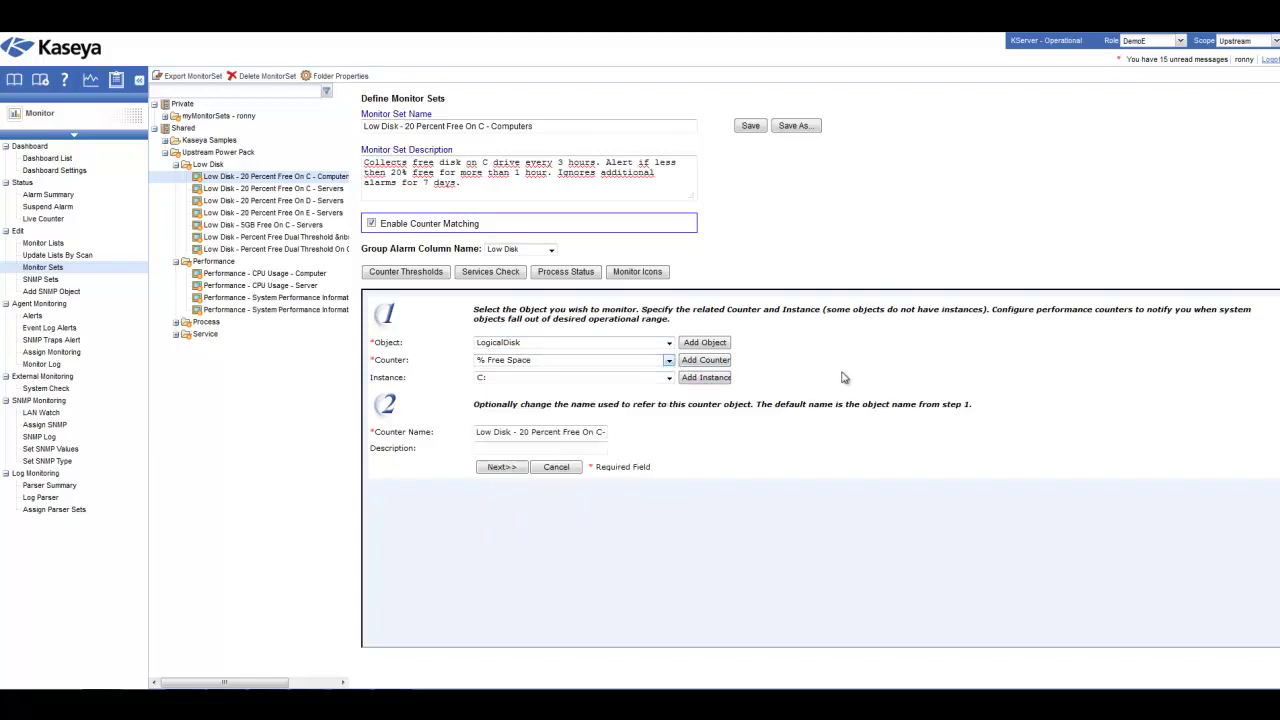
{"action": "left_click", "coordinate": [669, 379]}
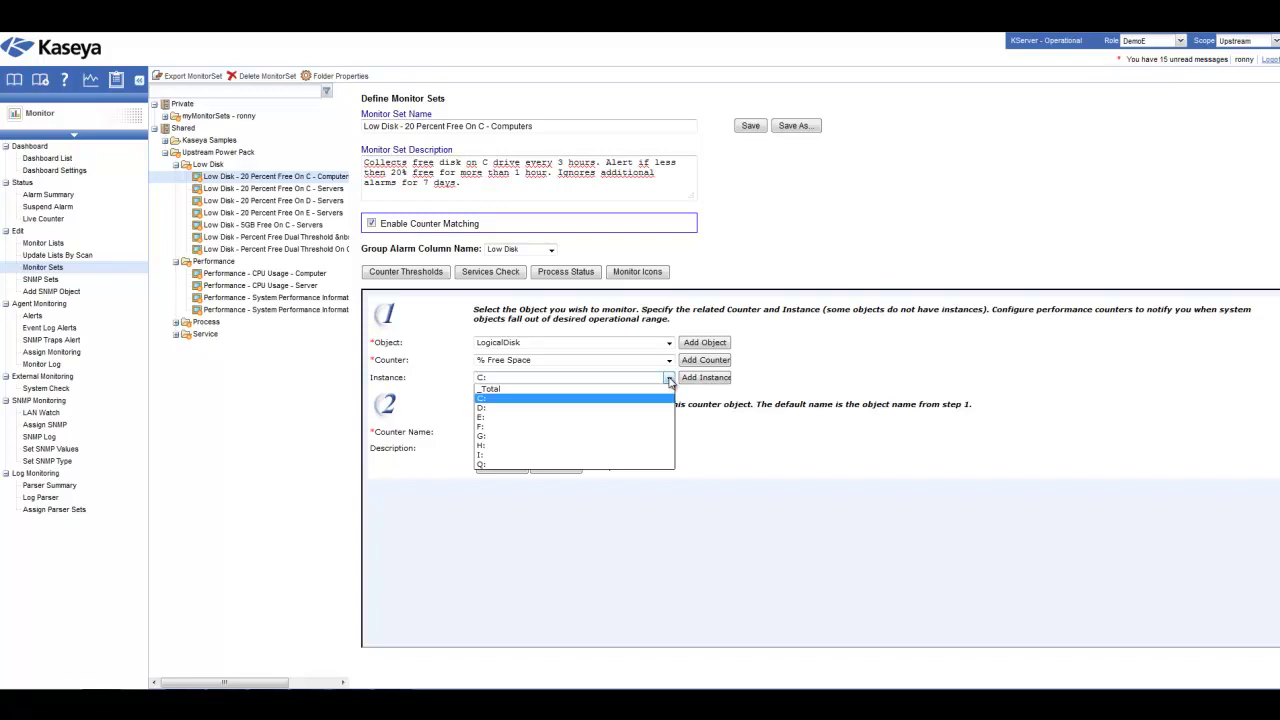
{"action": "left_click", "coordinate": [984, 396]}
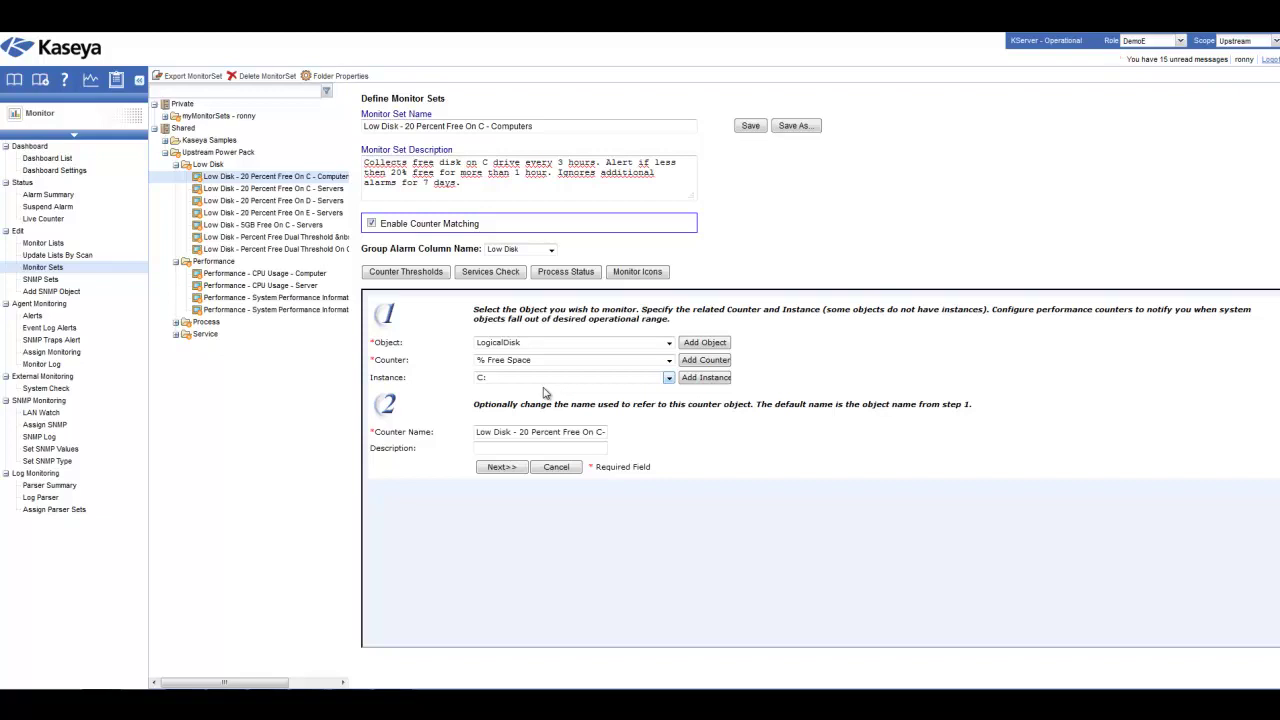
{"action": "left_click", "coordinate": [668, 378]}
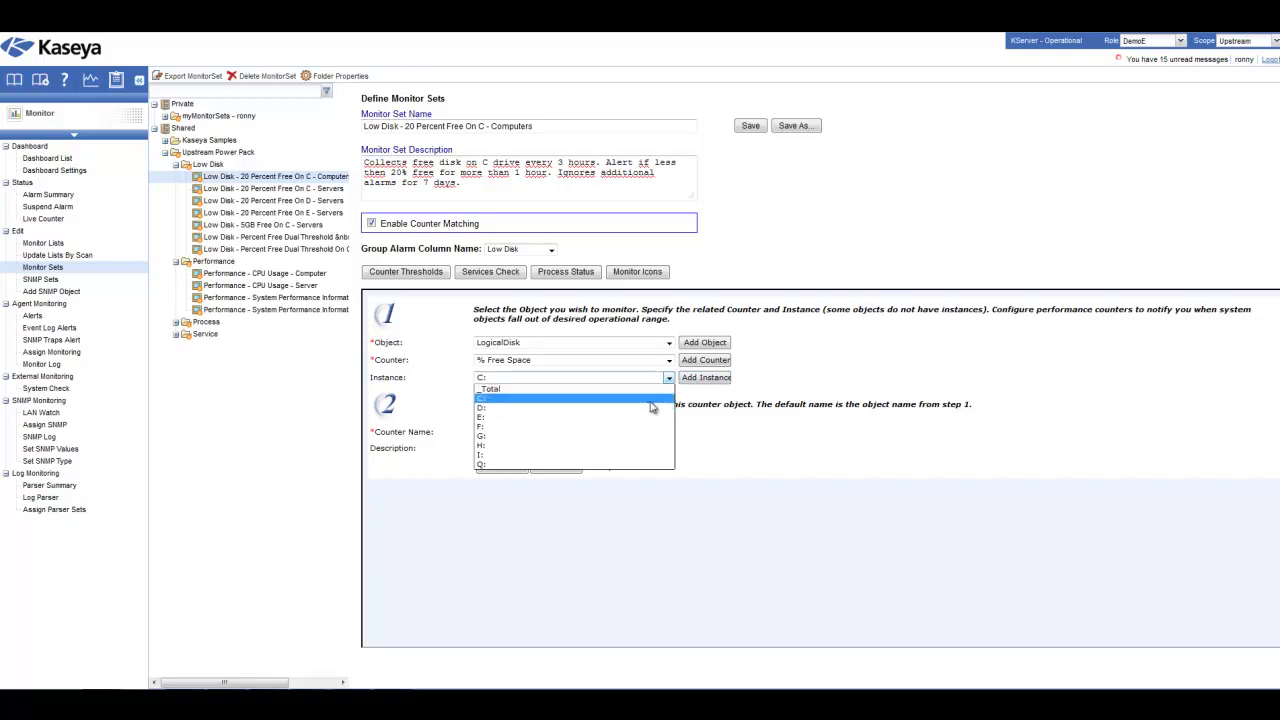
{"action": "left_click", "coordinate": [765, 384]}
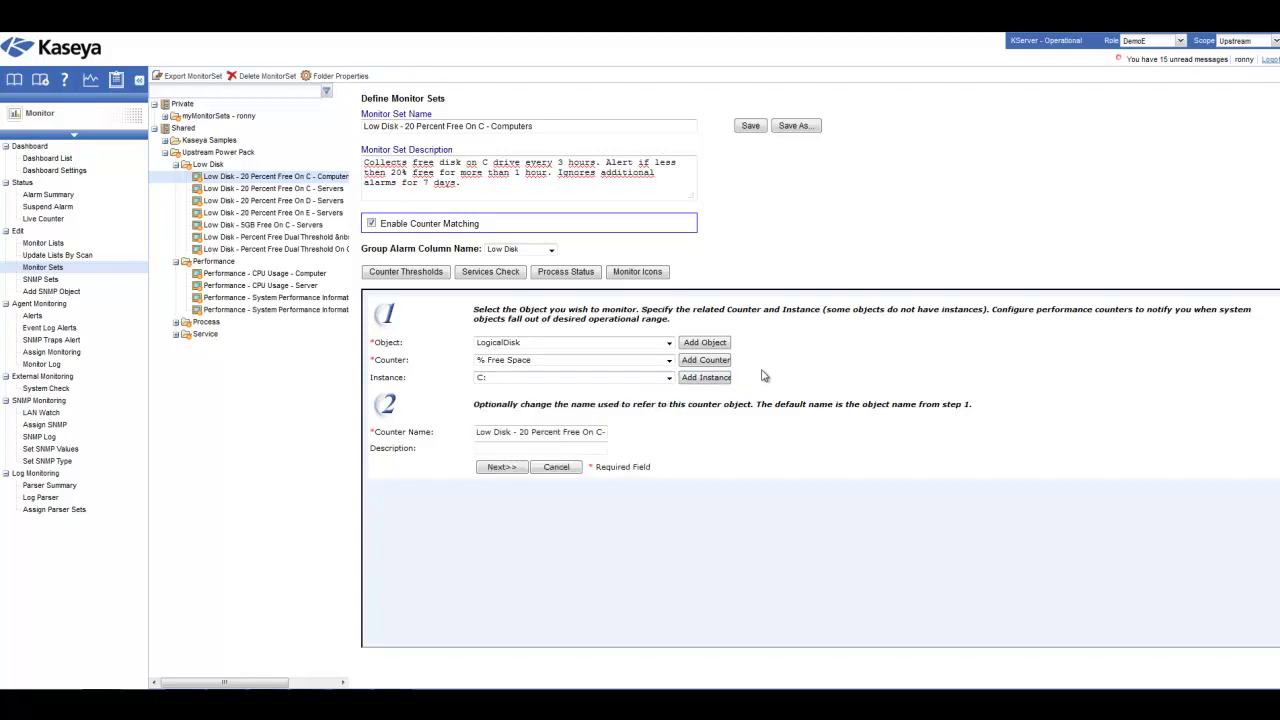
Review the counter's collection and alarm threshold settings, followed by its warning level and trending alarm settings
{"action": "left_click", "coordinate": [502, 467]}
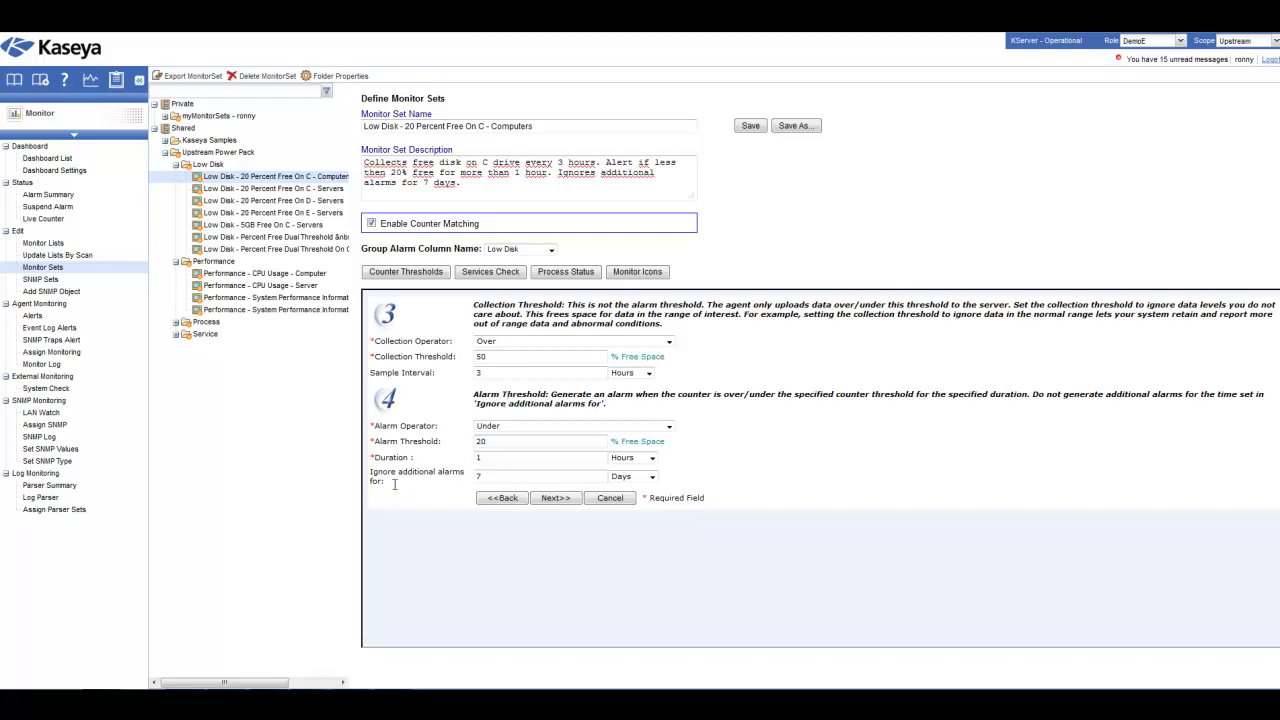
{"action": "left_click", "coordinate": [555, 499]}
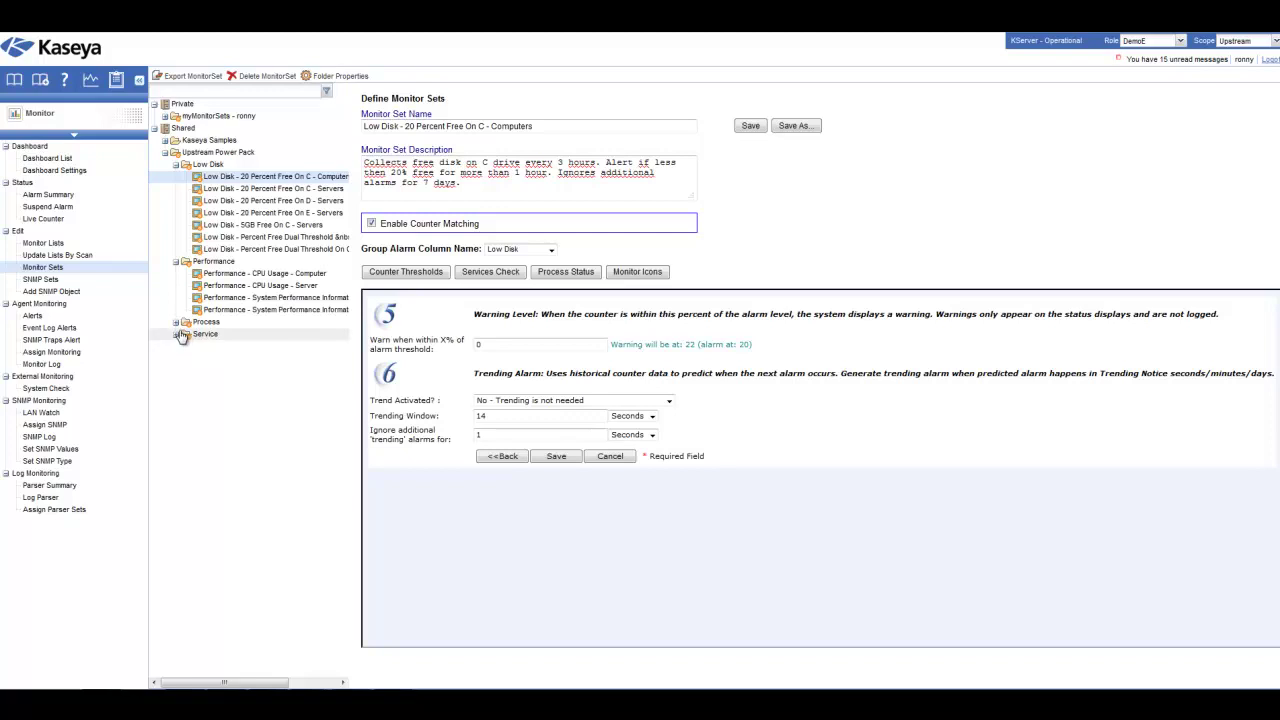
Open the "Process - Dropbox" monitor set and examine its process status entry and the form for adding a process
{"action": "left_click", "coordinate": [210, 322]}
{"action": "left_click", "coordinate": [245, 335]}
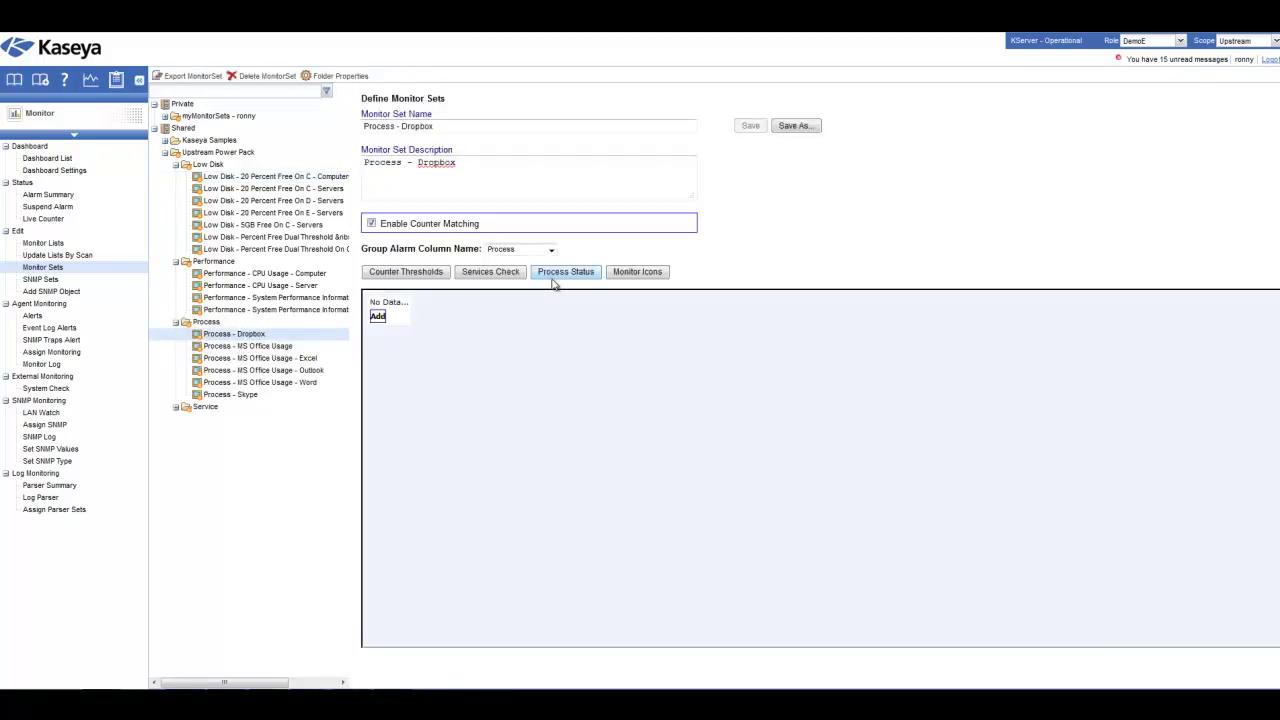
{"action": "left_click", "coordinate": [566, 272]}
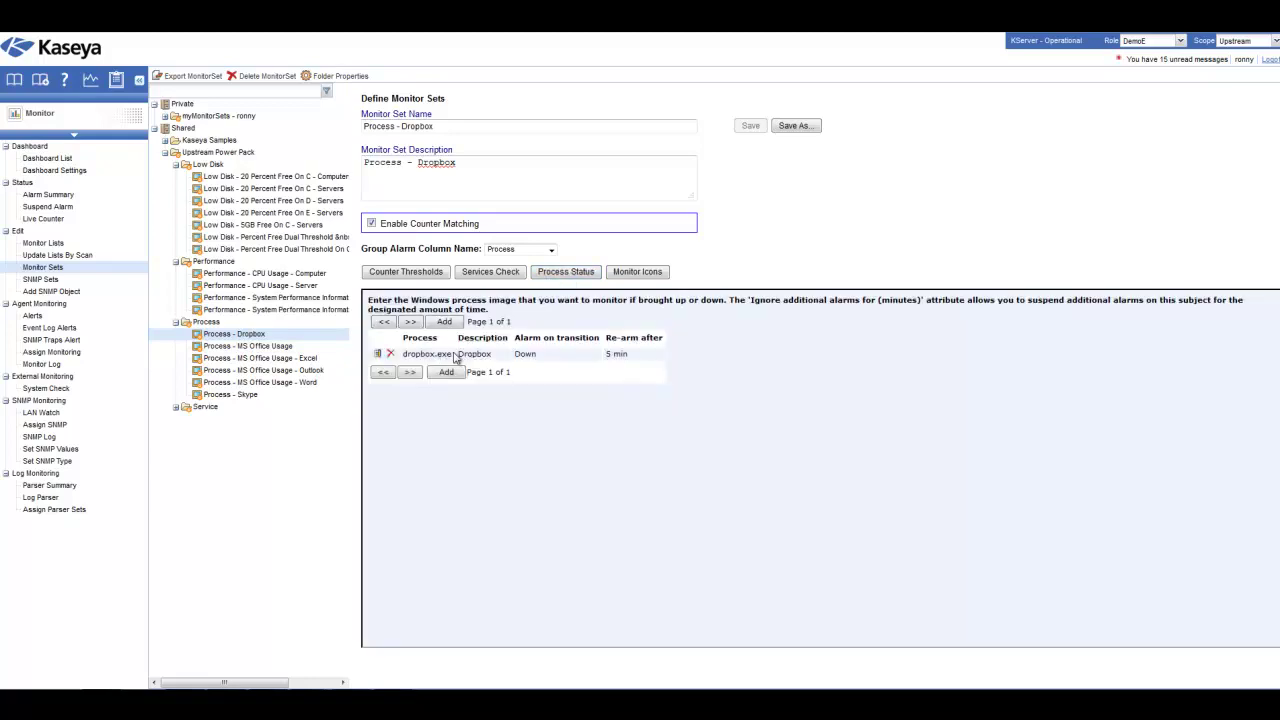
{"action": "left_click_drag", "start_coordinate": [462, 356], "coordinate": [405, 356]}
{"action": "left_click", "coordinate": [444, 321]}
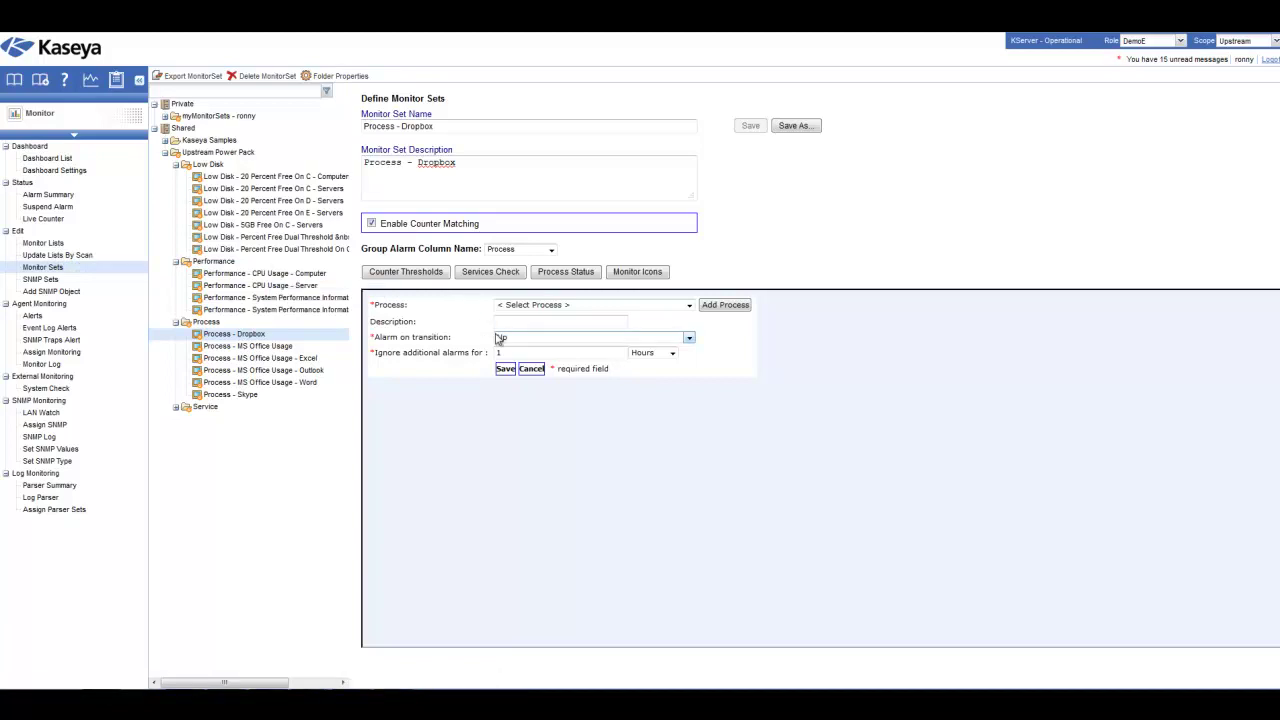
Open the "Service - Windows Basic Services - Servers" monitor set, examine its services check, and browse the services available for a new entry
{"action": "left_click", "coordinate": [176, 407]}
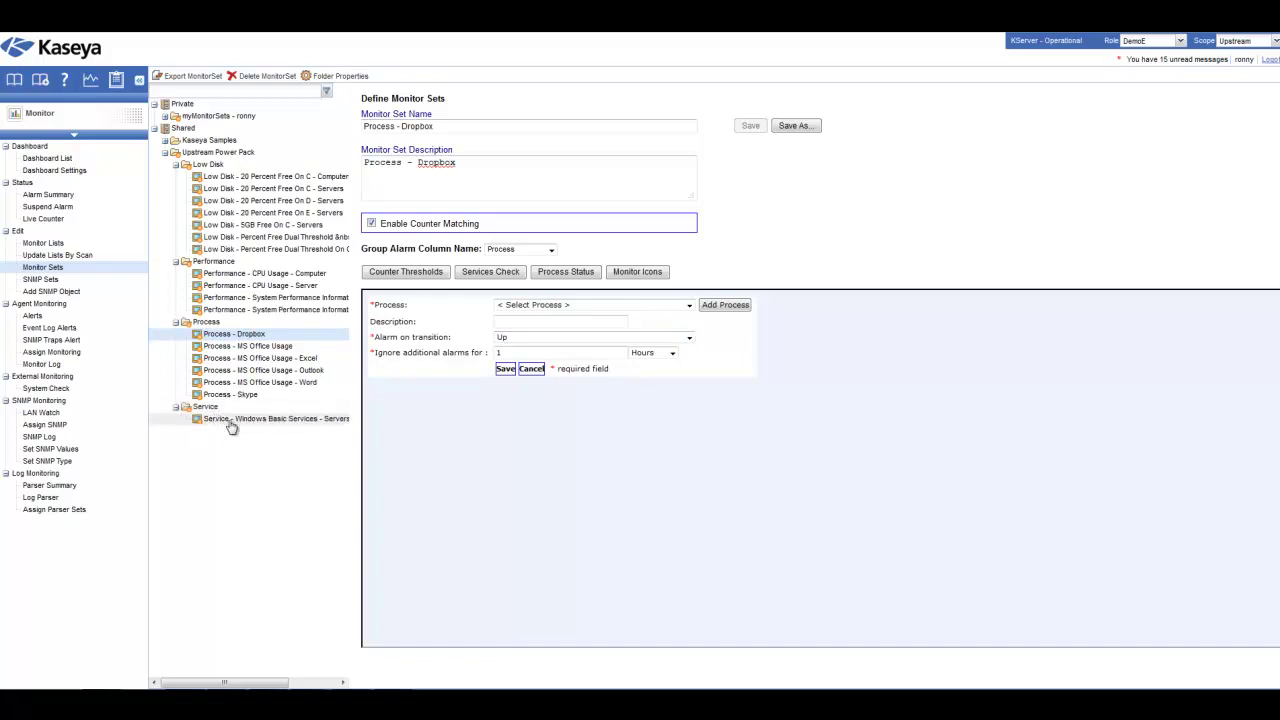
{"action": "left_click", "coordinate": [230, 422]}
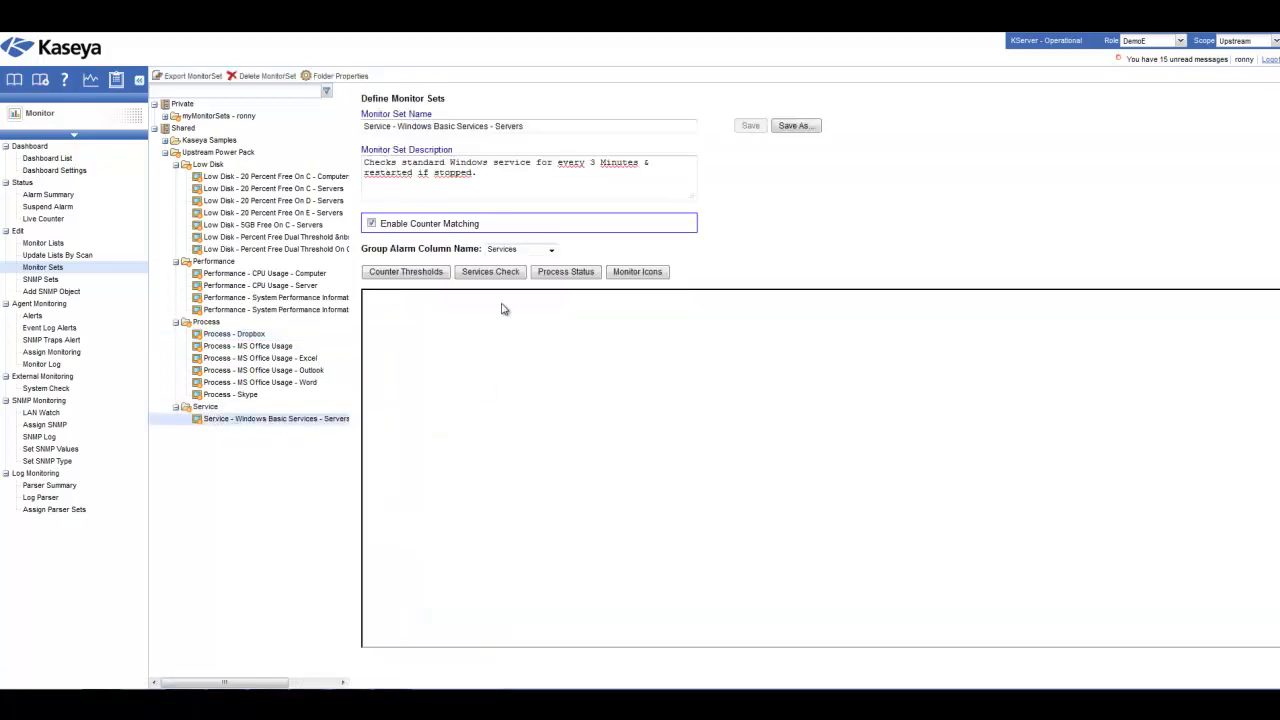
{"action": "left_click", "coordinate": [504, 275]}
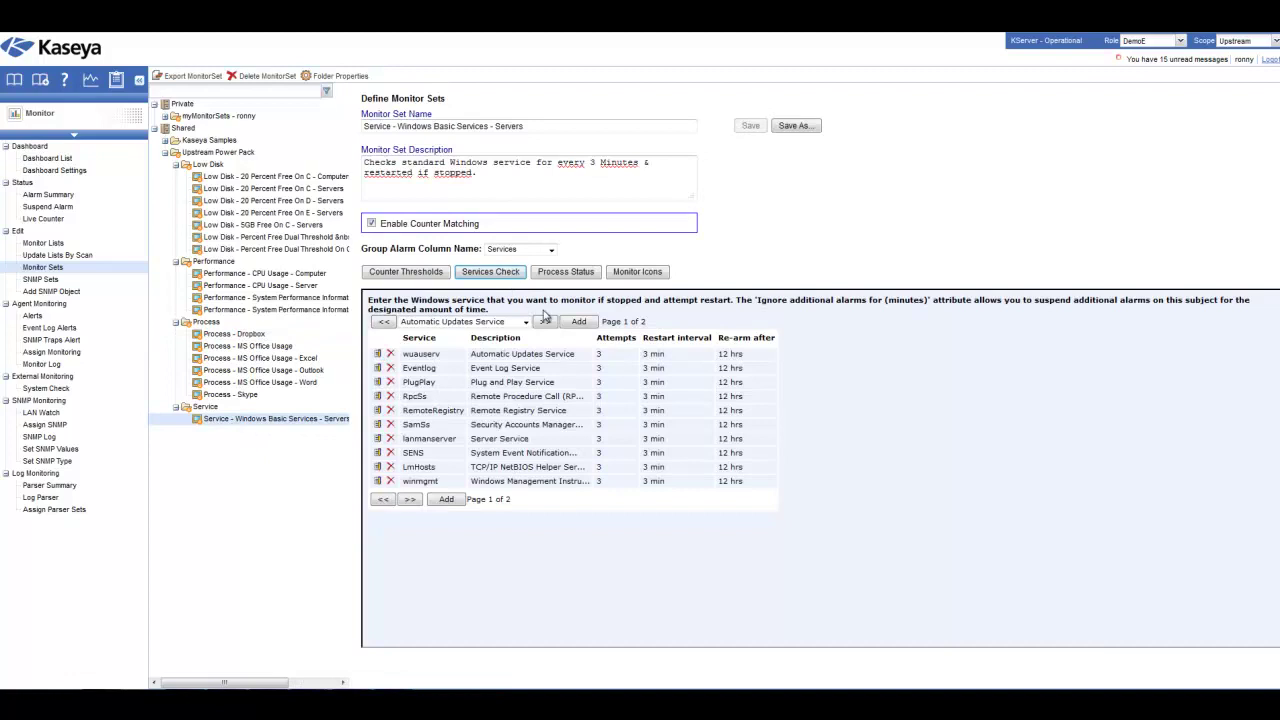
{"action": "left_click", "coordinate": [578, 321]}
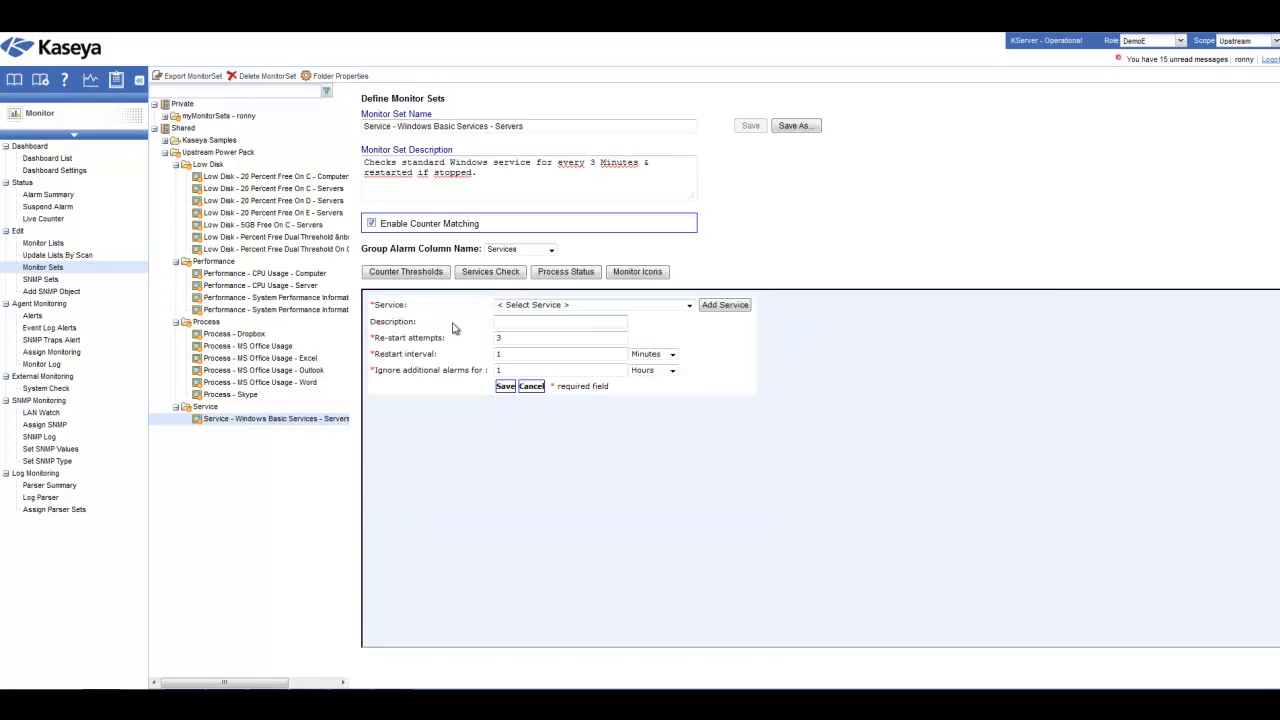
{"action": "left_click", "coordinate": [689, 305]}
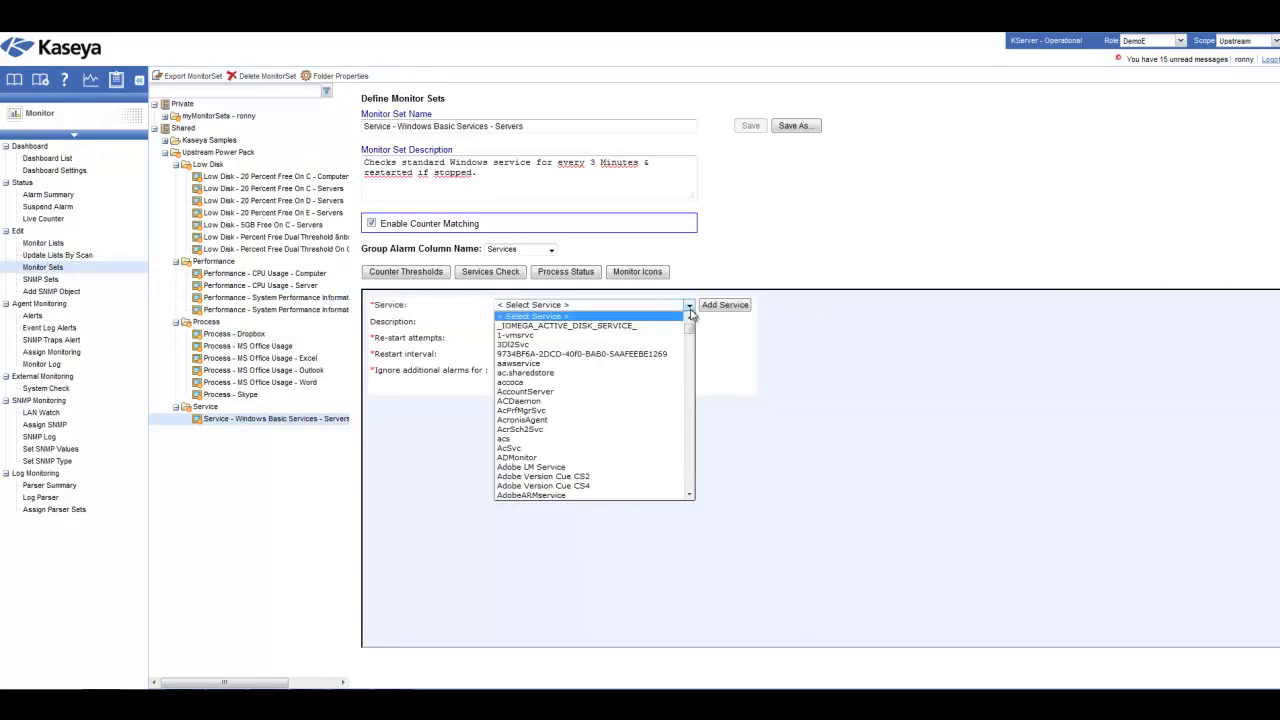
{"action": "left_click_drag", "start_coordinate": [689, 326], "coordinate": [703, 455]}
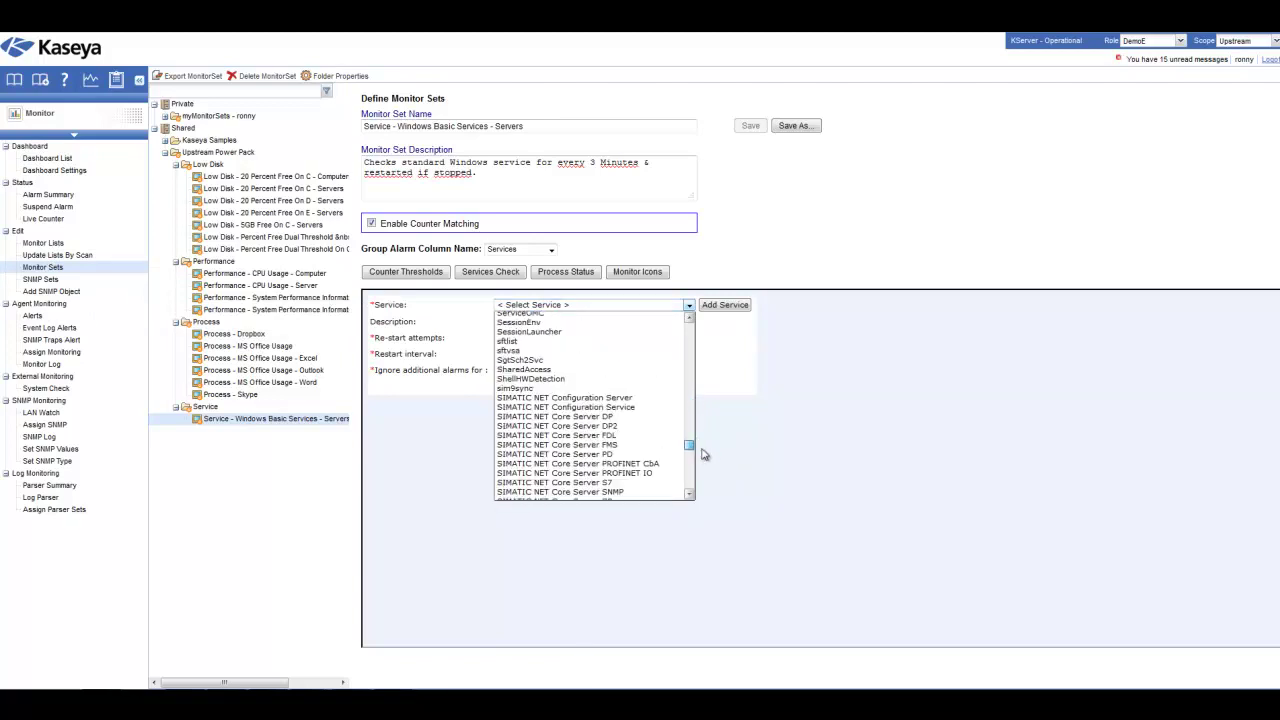
{"action": "left_click_drag", "start_coordinate": [703, 455], "coordinate": [689, 492]}
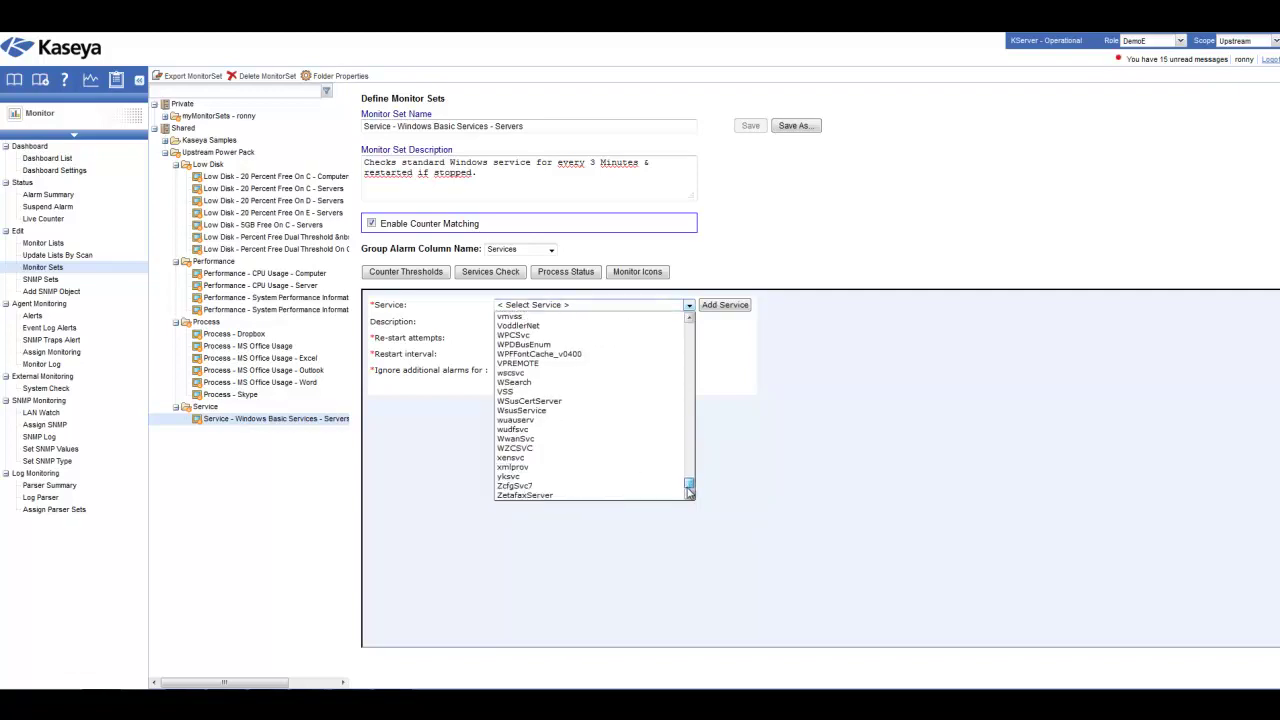
{"action": "left_click", "coordinate": [753, 458]}
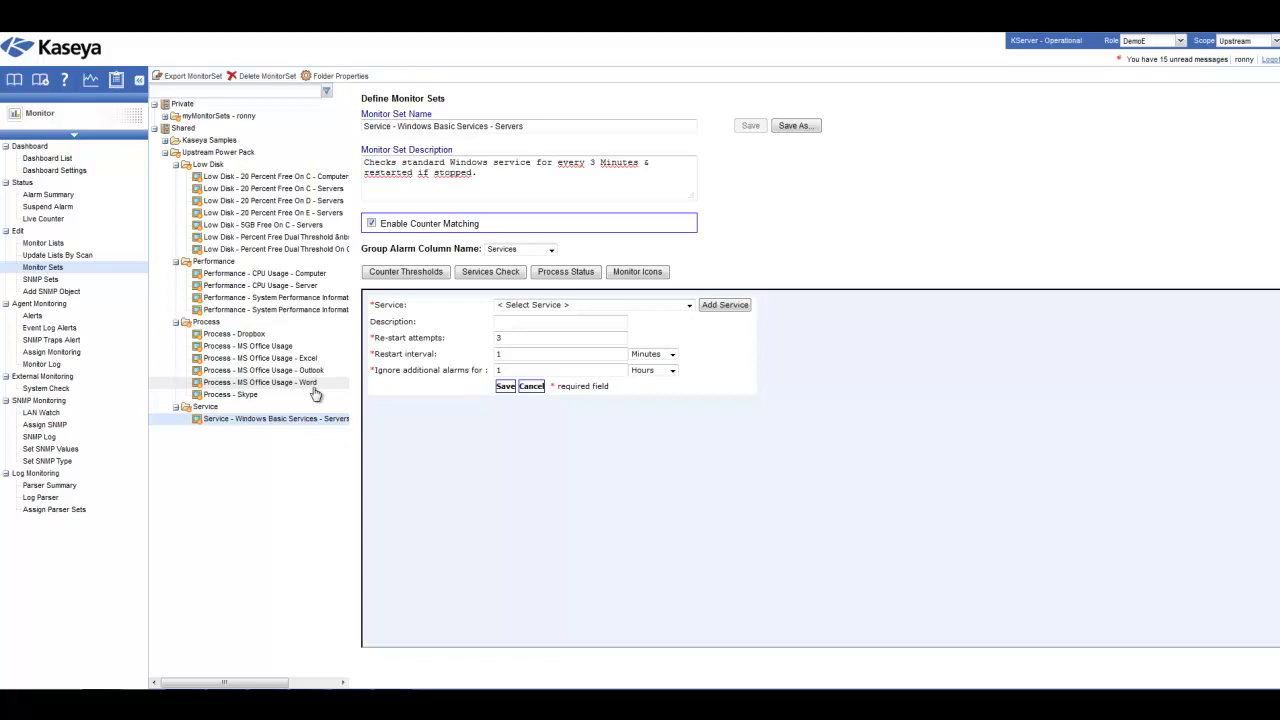
Open System Check with the "Audit - Role - All Servers" view and choose the Custom check type to examine its options
{"action": "left_click", "coordinate": [68, 390]}
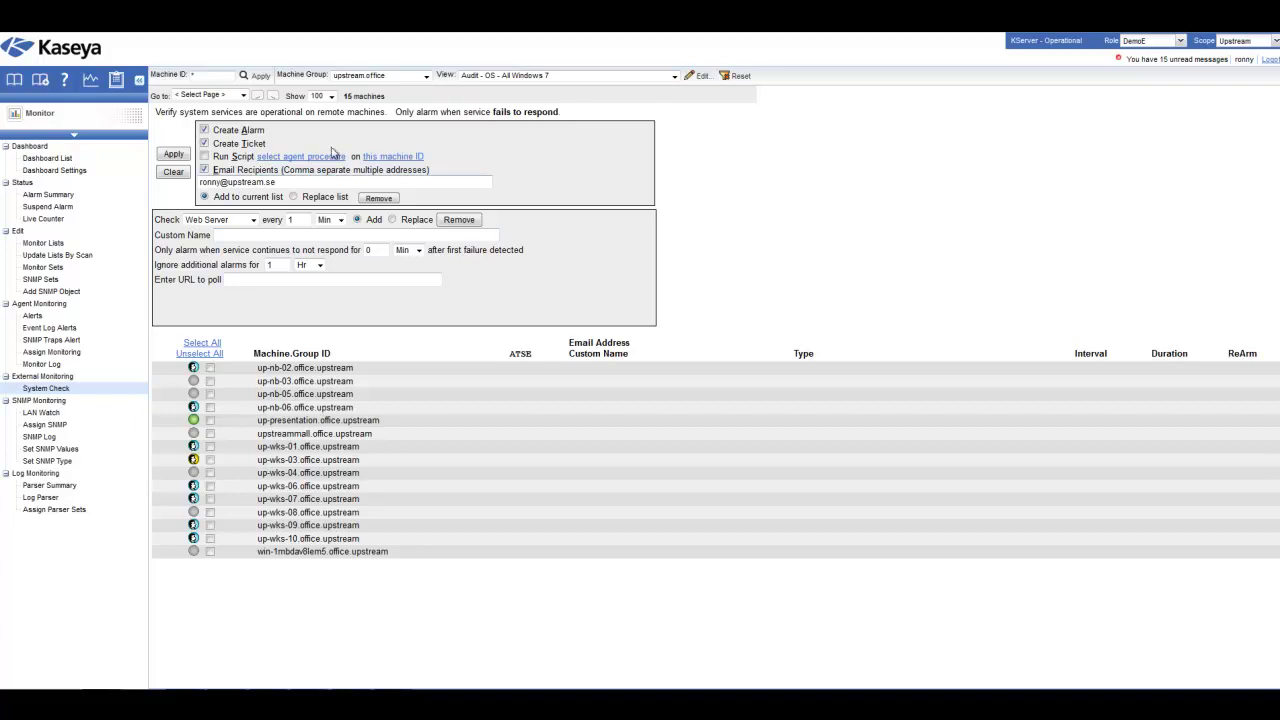
{"action": "left_click", "coordinate": [674, 77]}
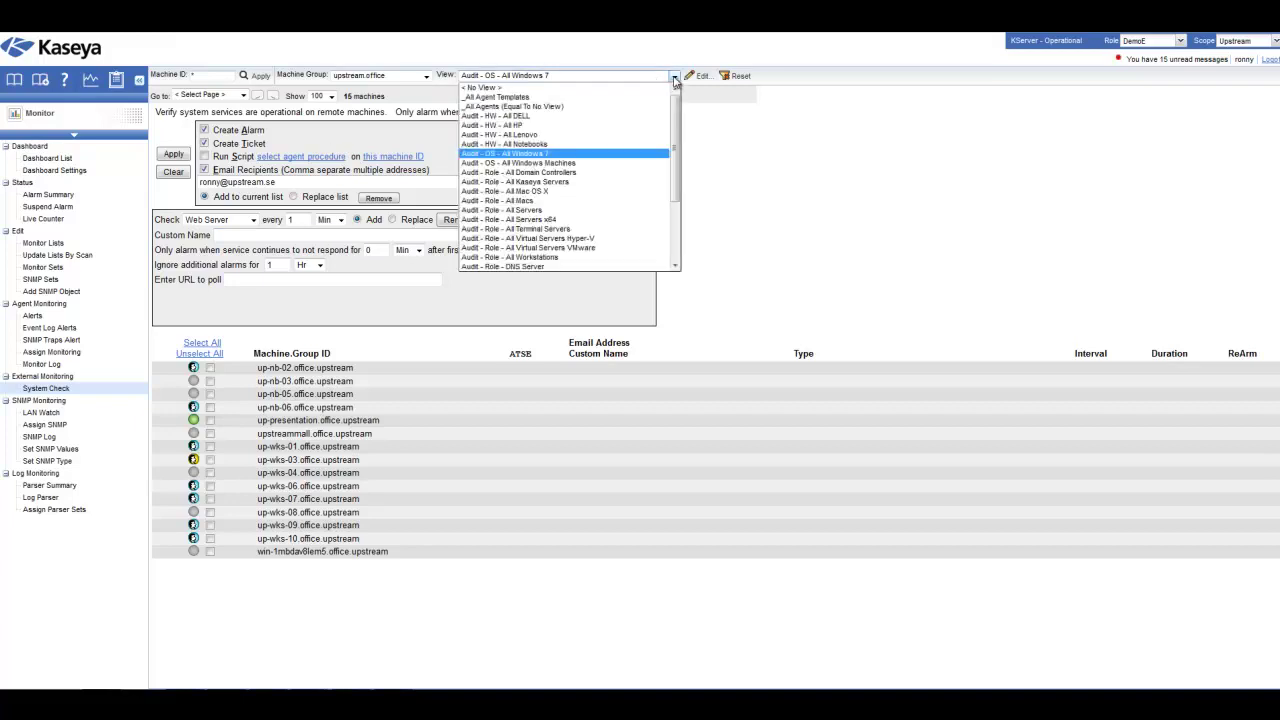
{"action": "left_click", "coordinate": [606, 210]}
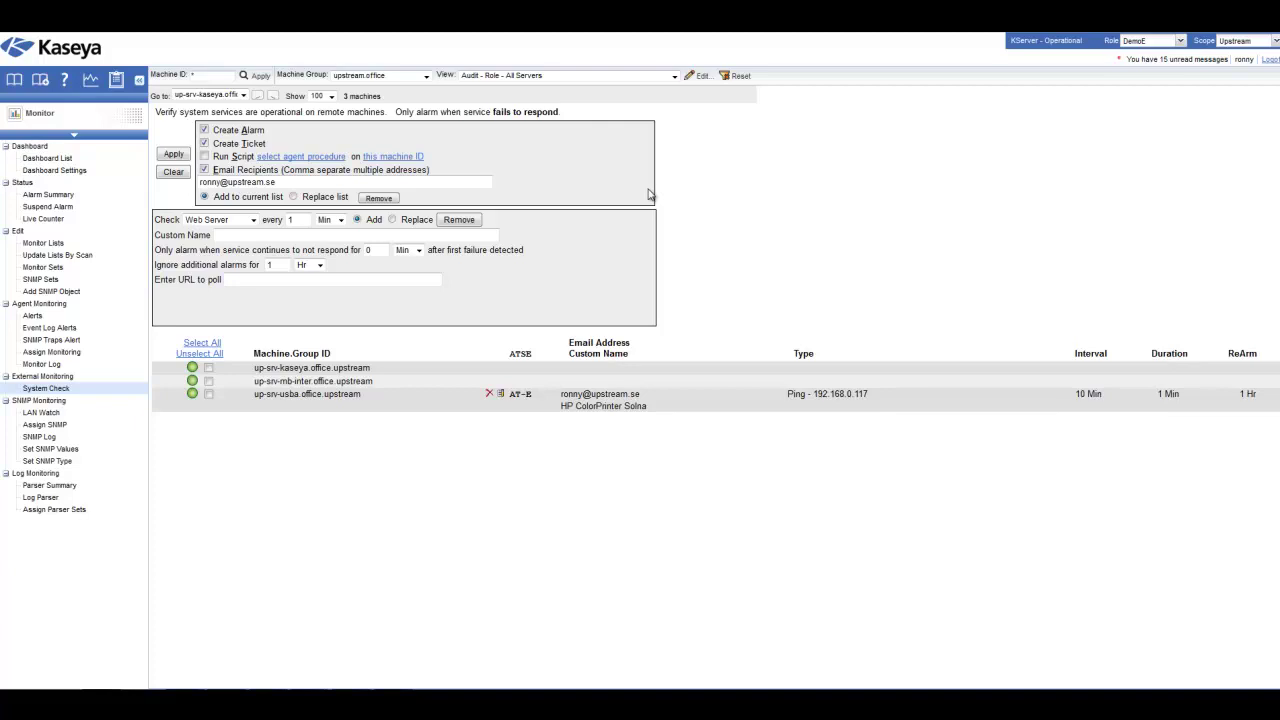
{"action": "left_click", "coordinate": [255, 221]}
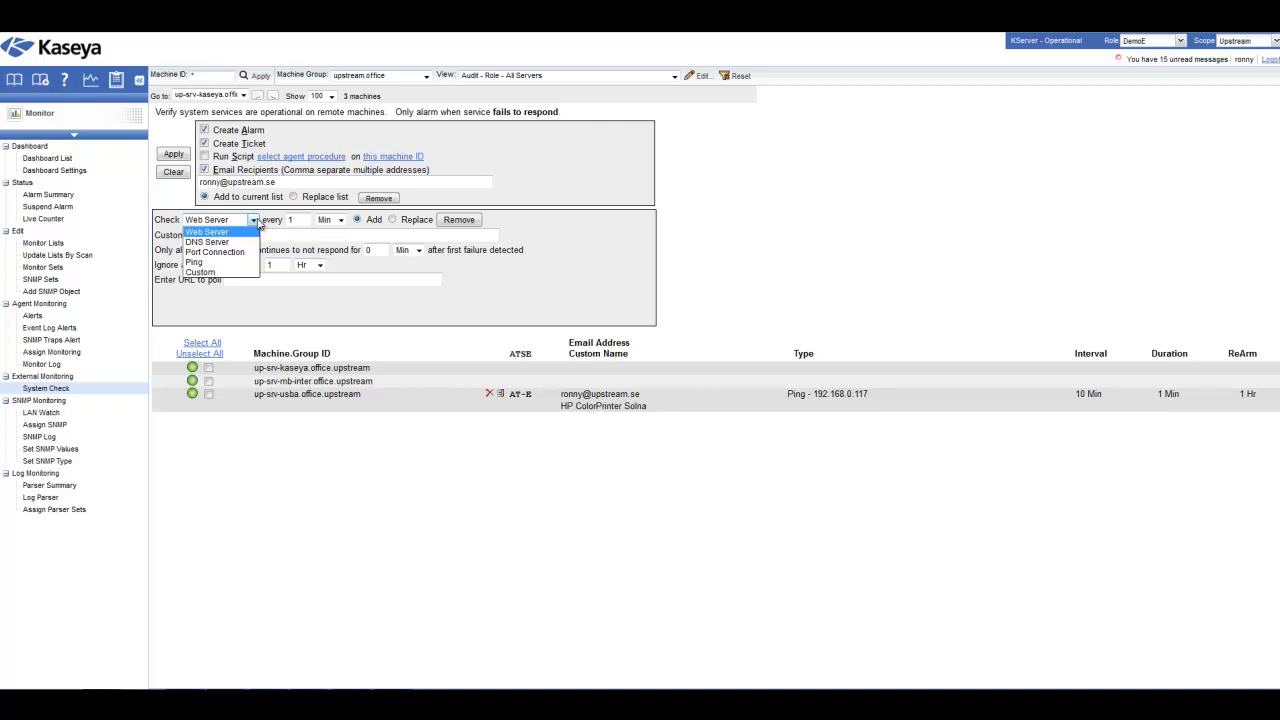
{"action": "left_click", "coordinate": [245, 271]}
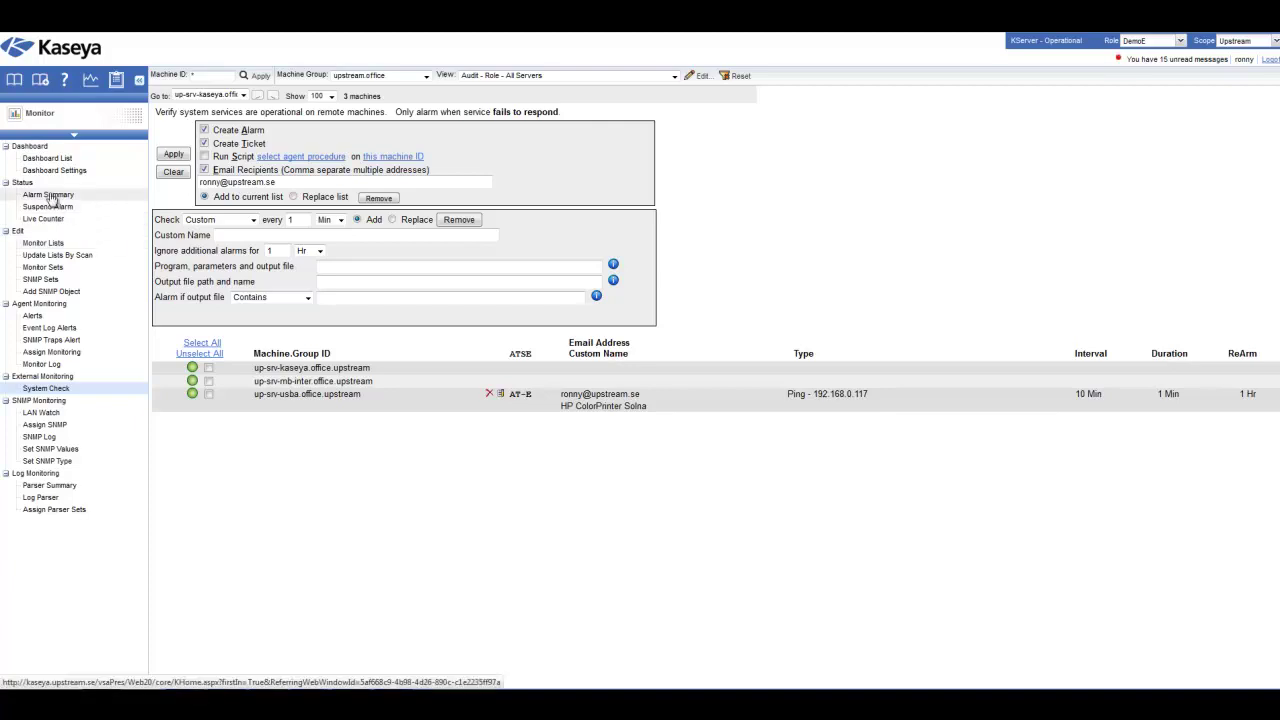
Open the Alarm Summary and show open alarms for all machine groups with no view filter
{"action": "left_click", "coordinate": [50, 194]}
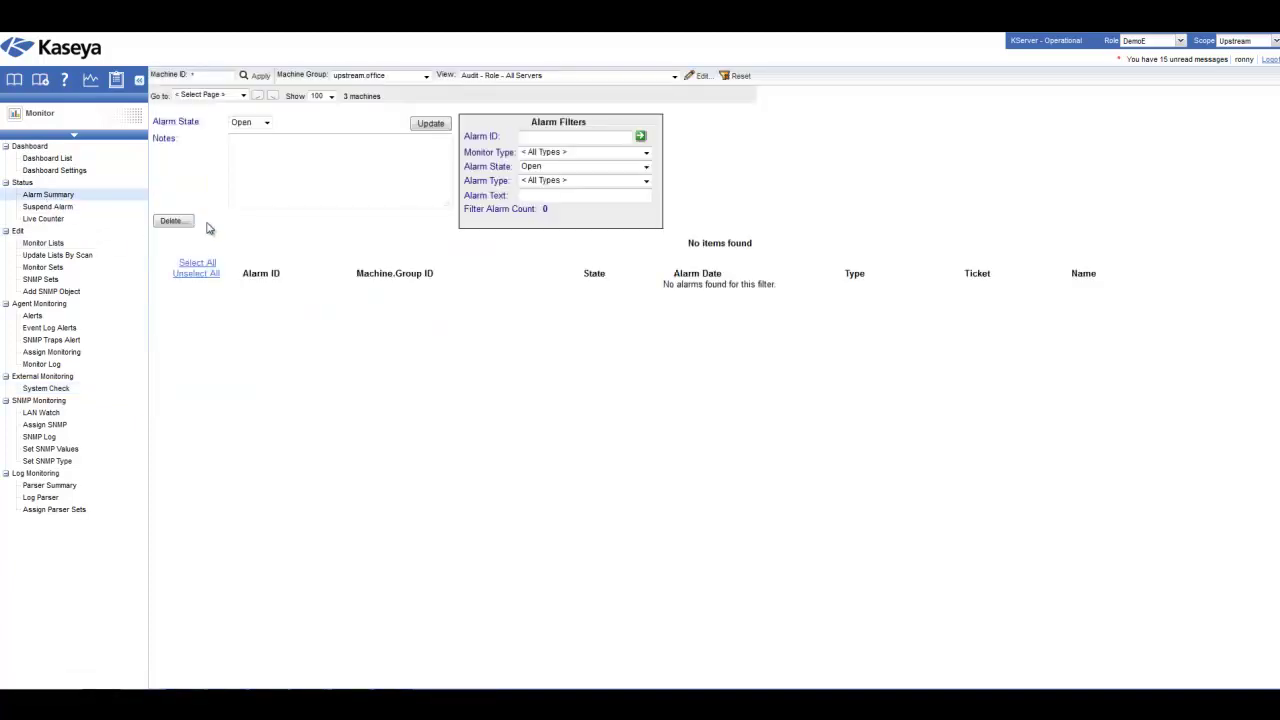
{"action": "left_click", "coordinate": [426, 76]}
{"action": "left_click", "coordinate": [424, 88]}
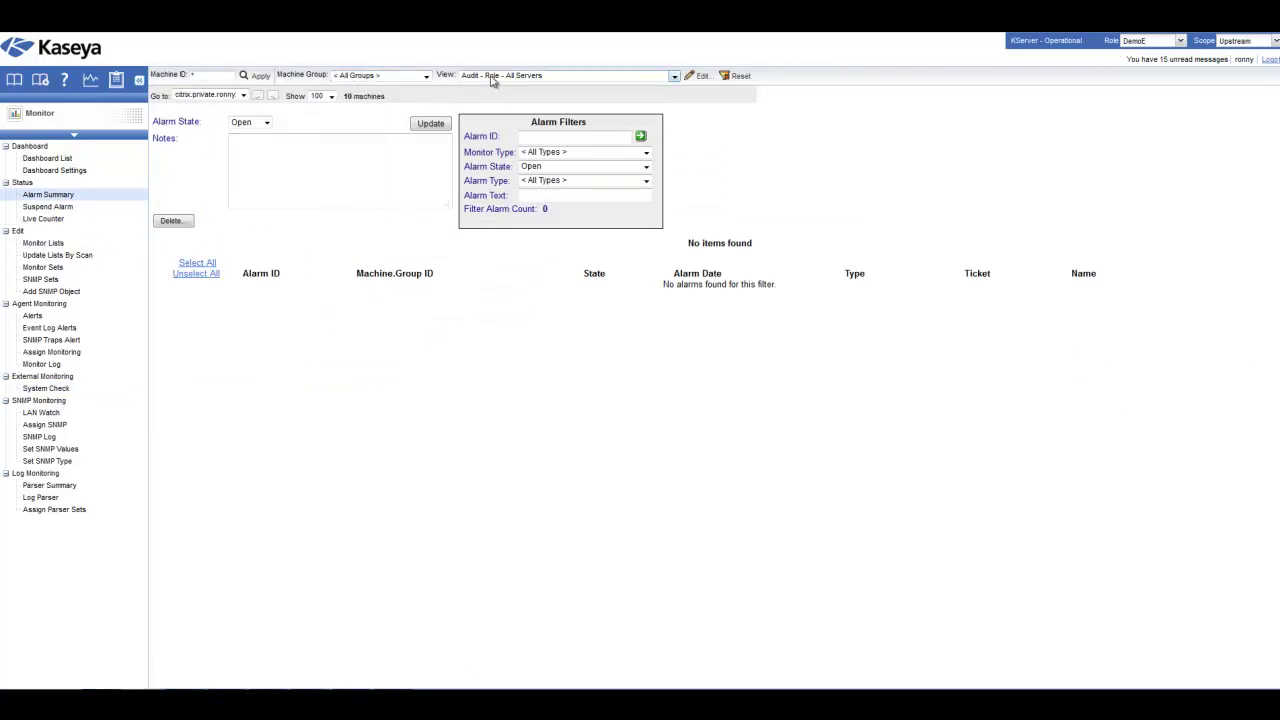
{"action": "left_click", "coordinate": [490, 76]}
{"action": "left_click", "coordinate": [490, 89]}
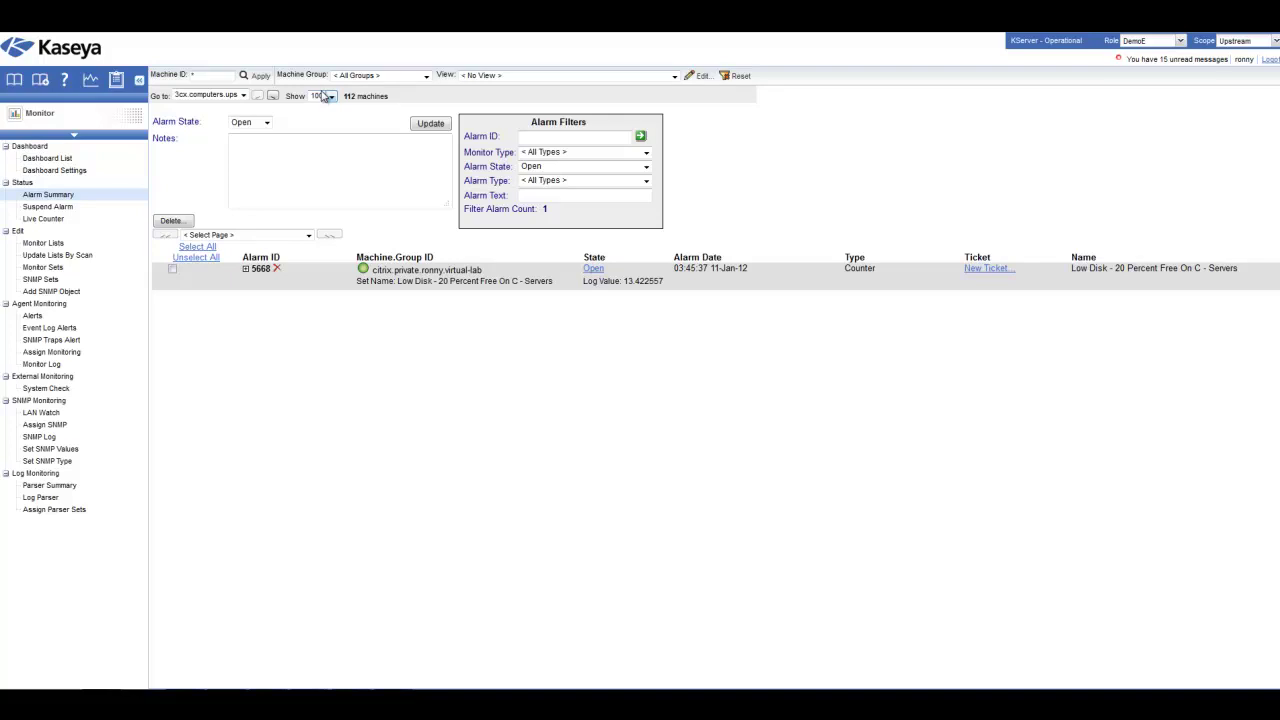
{"action": "left_click", "coordinate": [521, 82]}
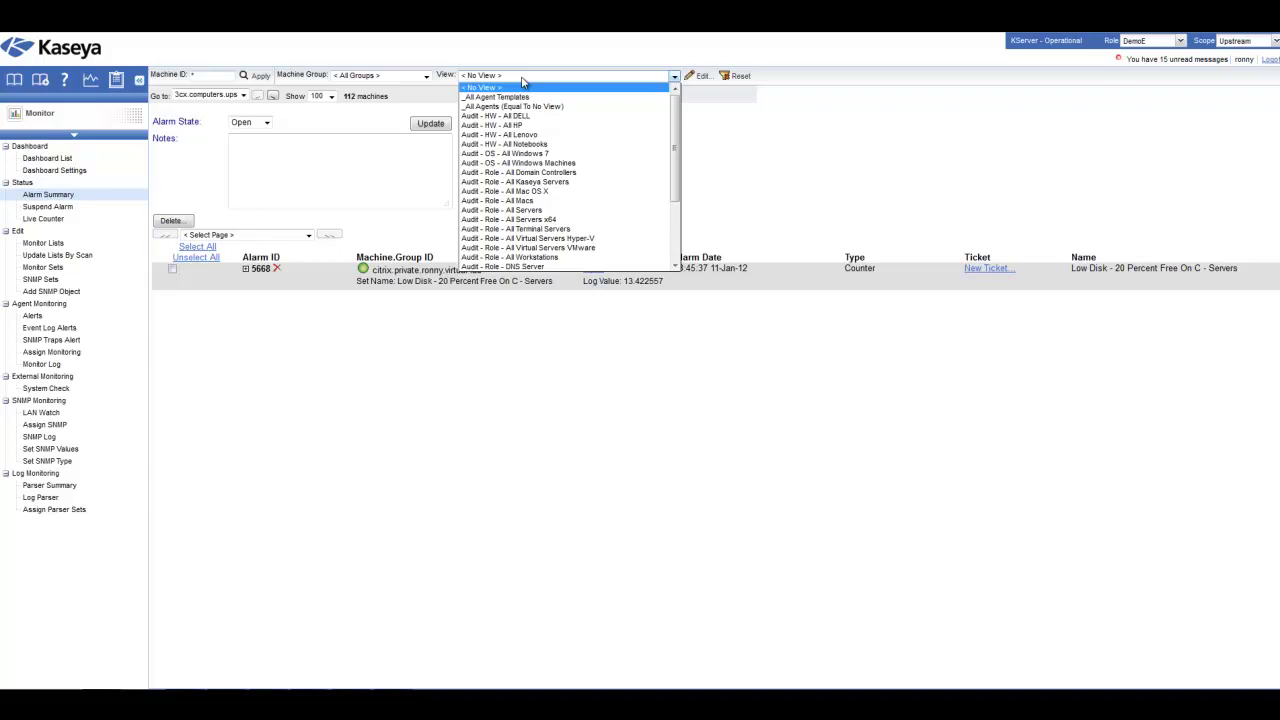
{"action": "left_click", "coordinate": [711, 120]}
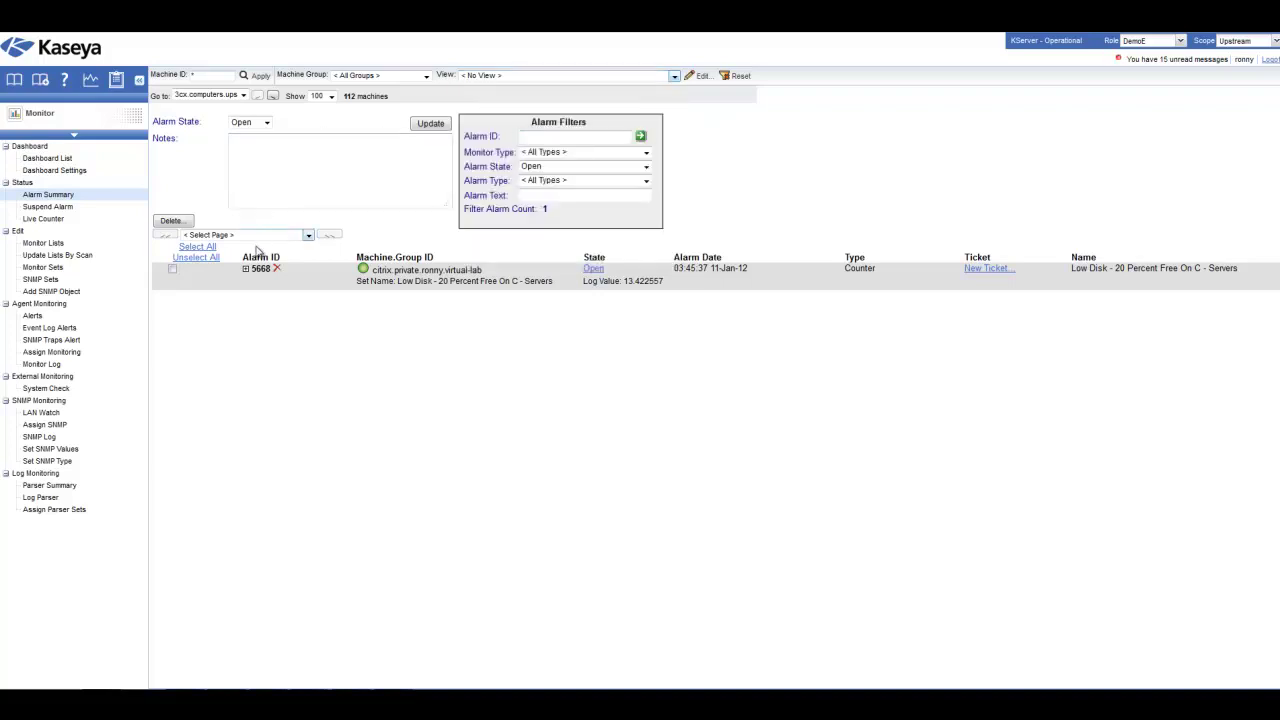
{"action": "left_click", "coordinate": [42, 197]}
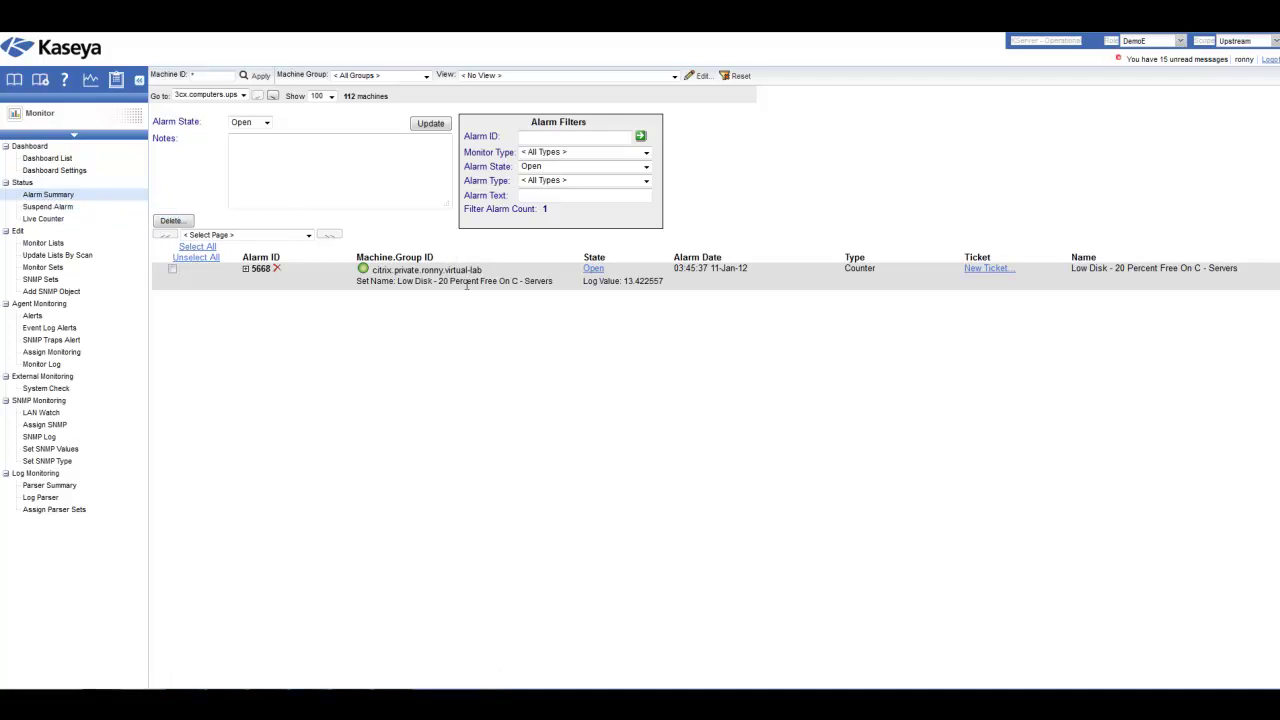
Expand the details of the citrix low disk alarm 5668 and set its alarm state to Closed
{"action": "left_click", "coordinate": [246, 269]}
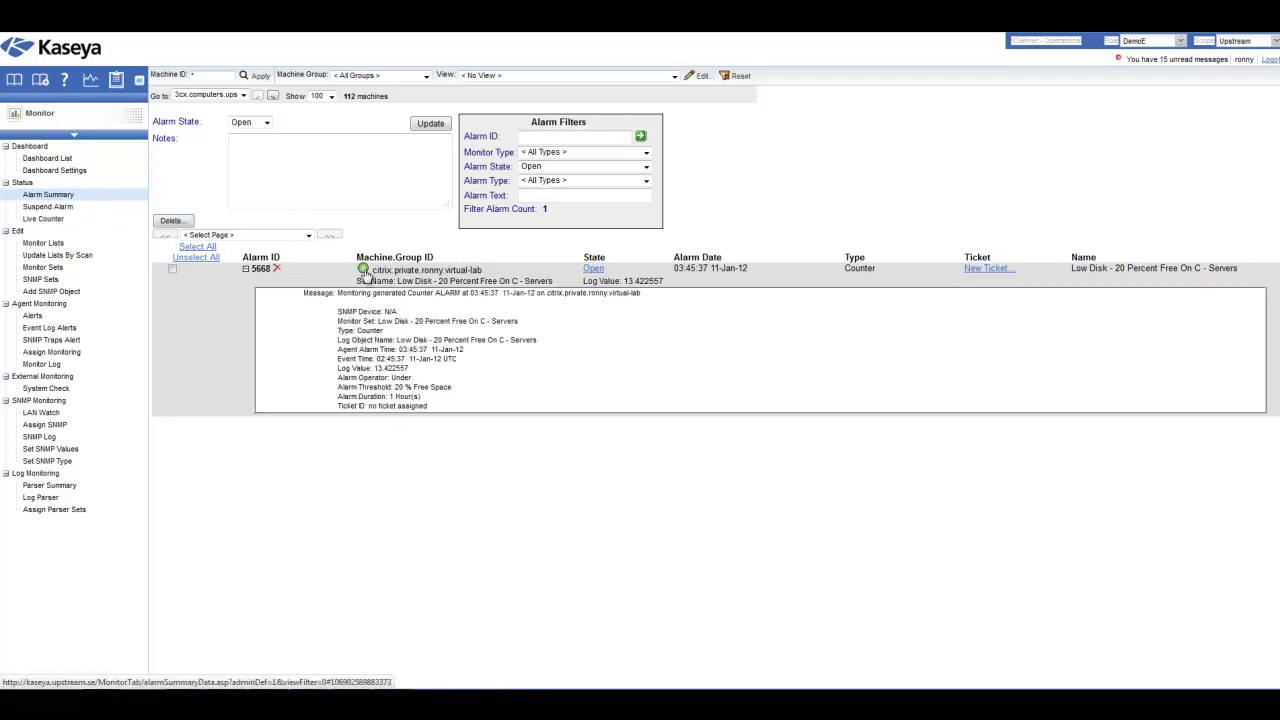
{"action": "mouse_move", "coordinate": [366, 276]}
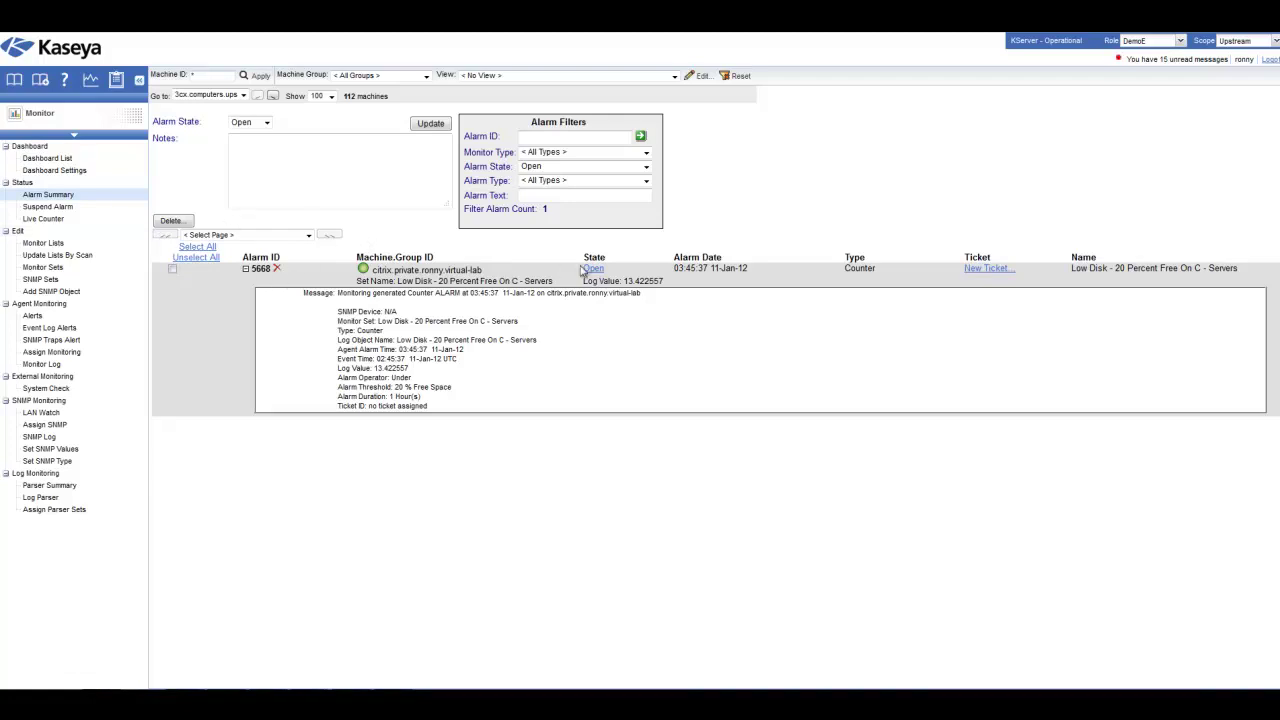
{"action": "left_click", "coordinate": [172, 268]}
{"action": "left_click", "coordinate": [267, 122]}
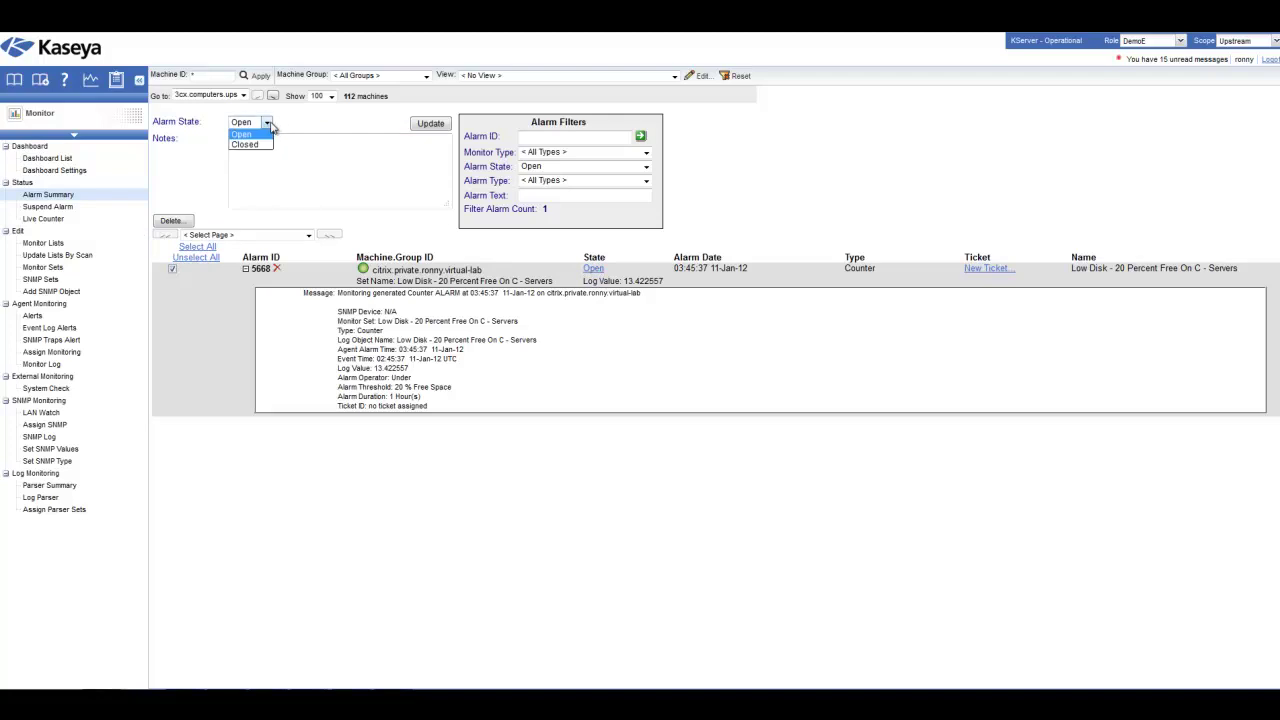
{"action": "left_click", "coordinate": [245, 144]}
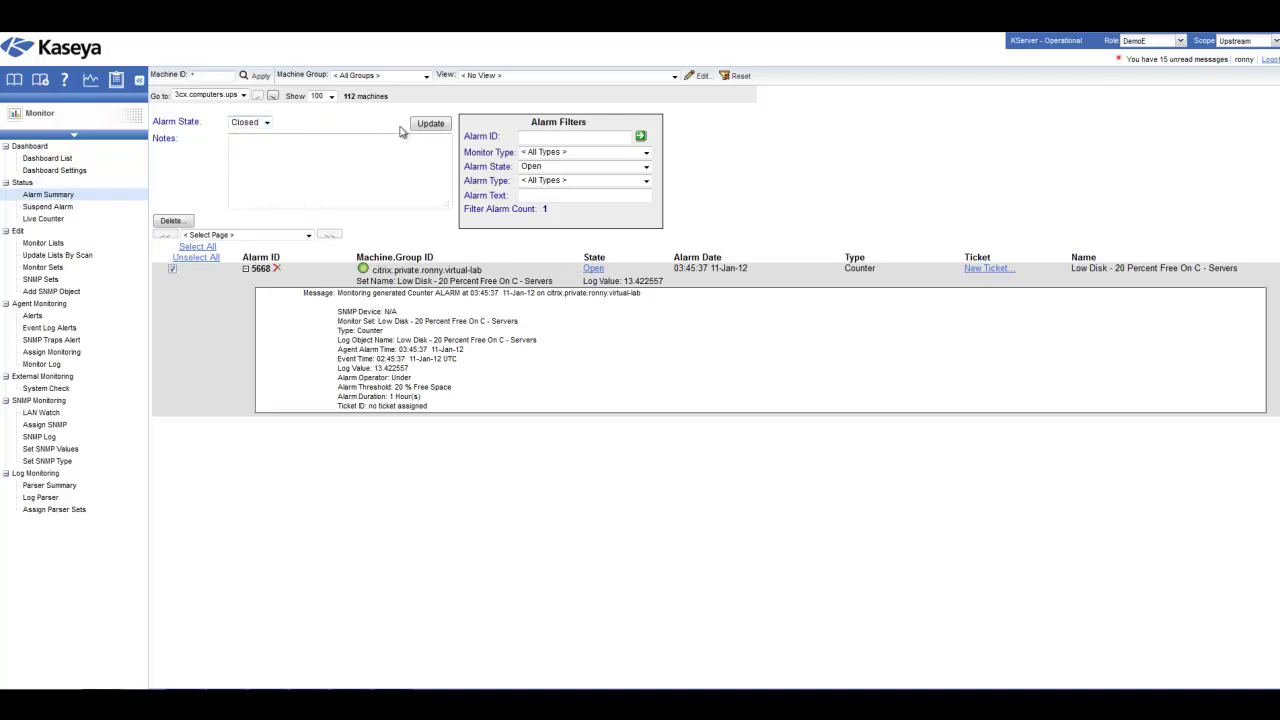
{"action": "left_click", "coordinate": [430, 125]}
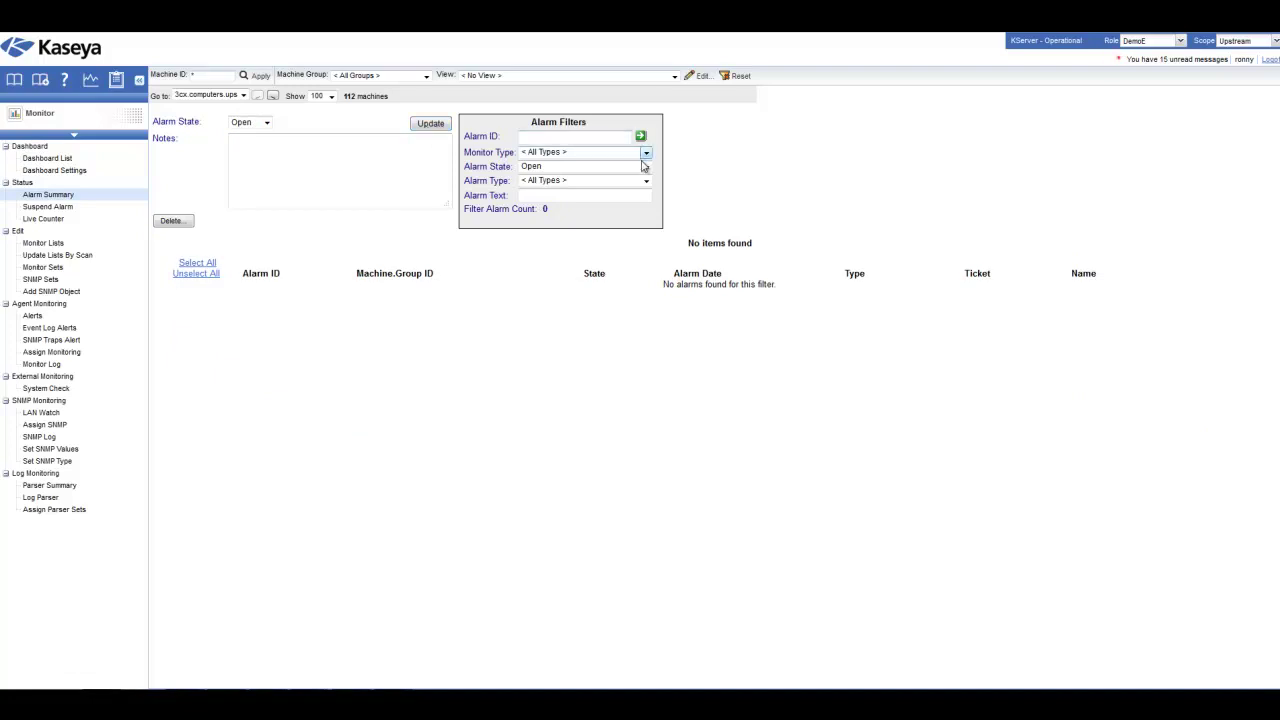
Filter the alarm summary to closed alarms to review them, and return the alarm state filter to Open
{"action": "left_click", "coordinate": [646, 166]}
{"action": "left_click", "coordinate": [634, 198]}
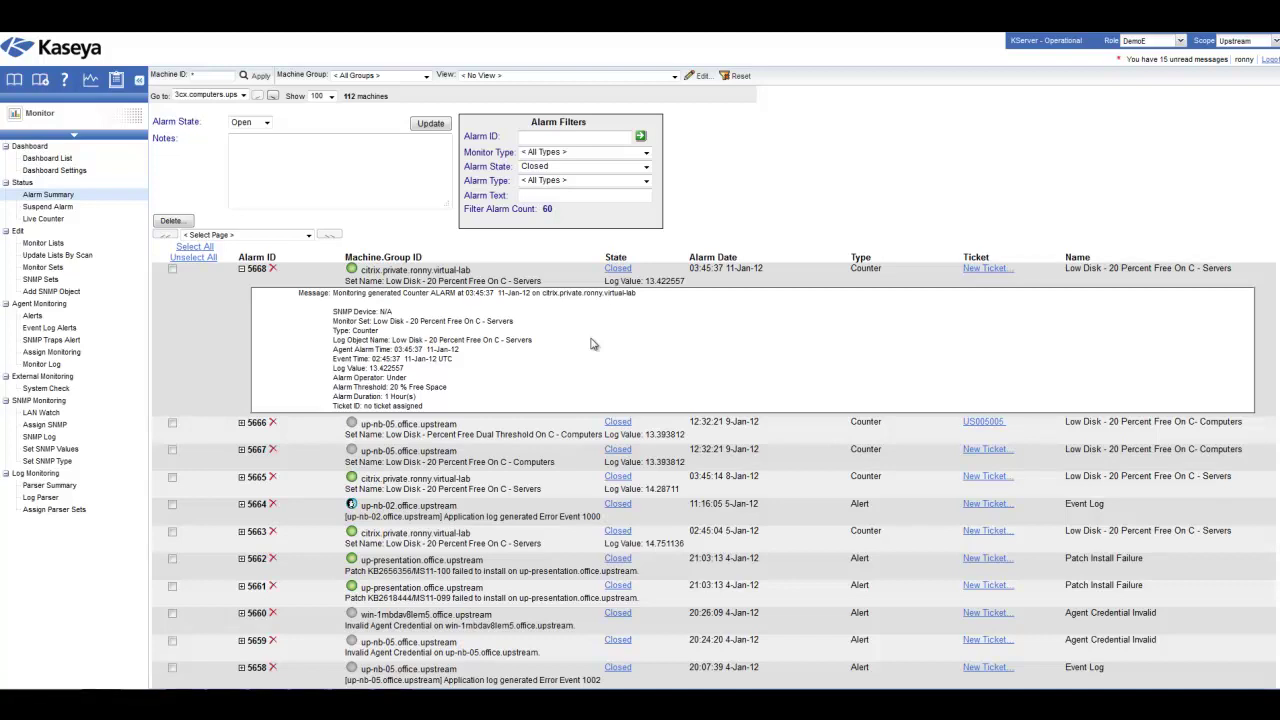
{"action": "left_click", "coordinate": [646, 170]}
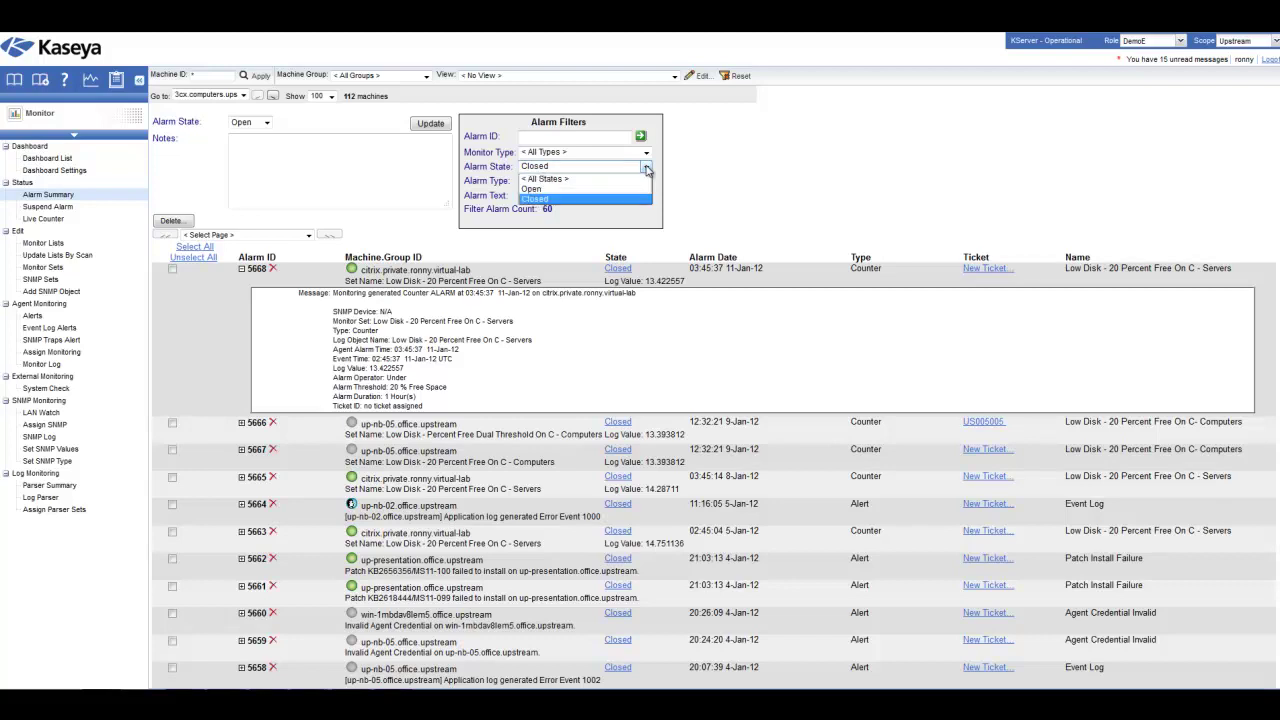
{"action": "left_click", "coordinate": [636, 191]}
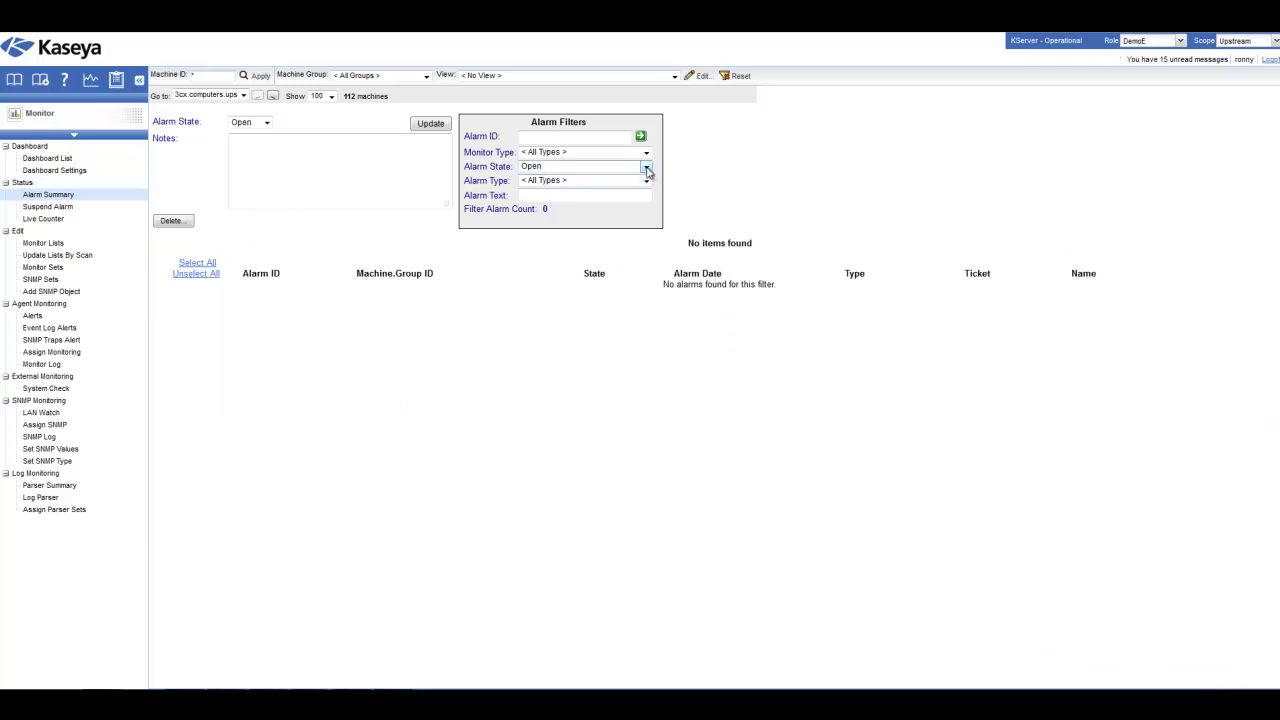
Filter the alarm summary by monitor type Counter, alarm state Closed and alarm type Alarm
{"action": "left_click", "coordinate": [646, 155]}
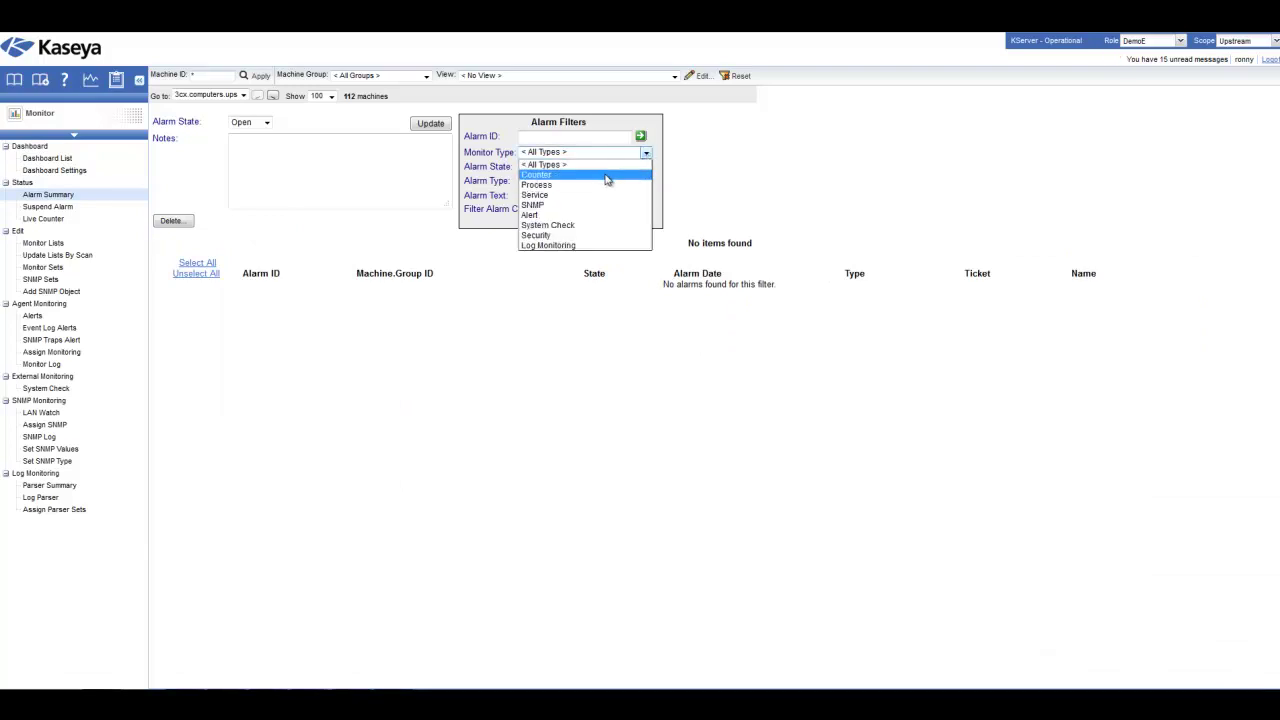
{"action": "left_click", "coordinate": [650, 175]}
{"action": "left_click", "coordinate": [646, 168]}
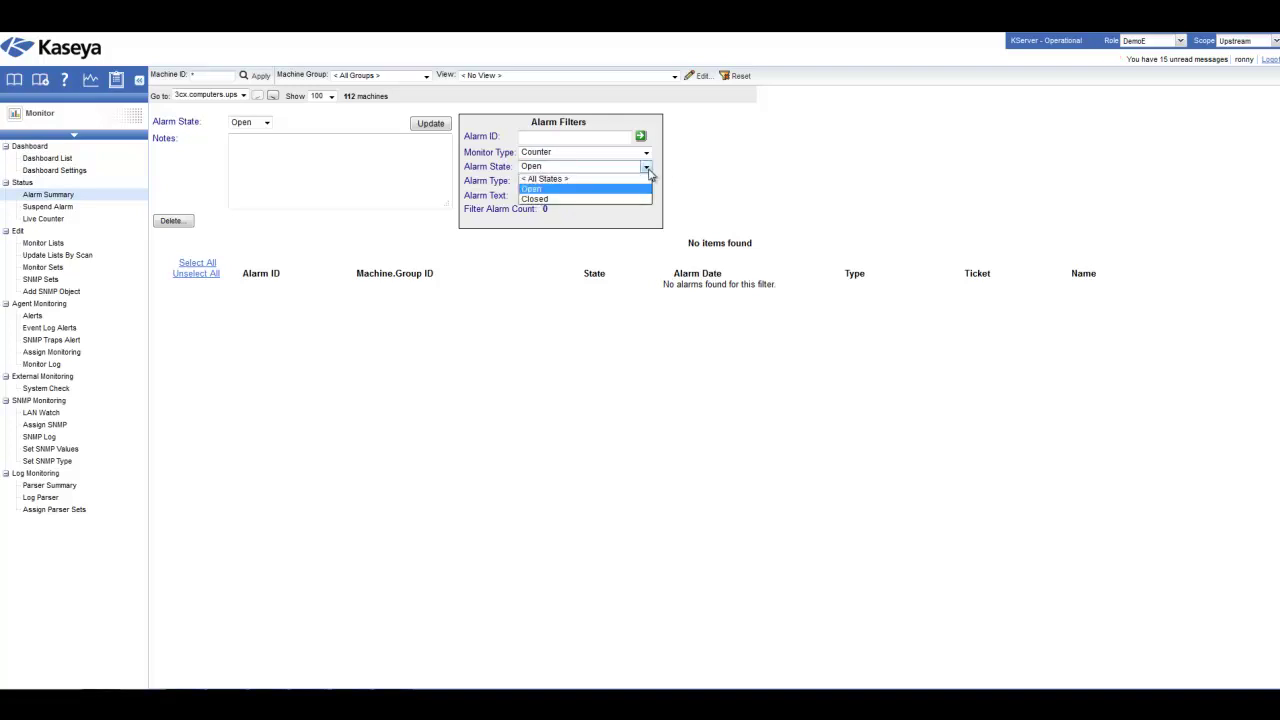
{"action": "left_click", "coordinate": [611, 200]}
{"action": "left_click", "coordinate": [646, 180]}
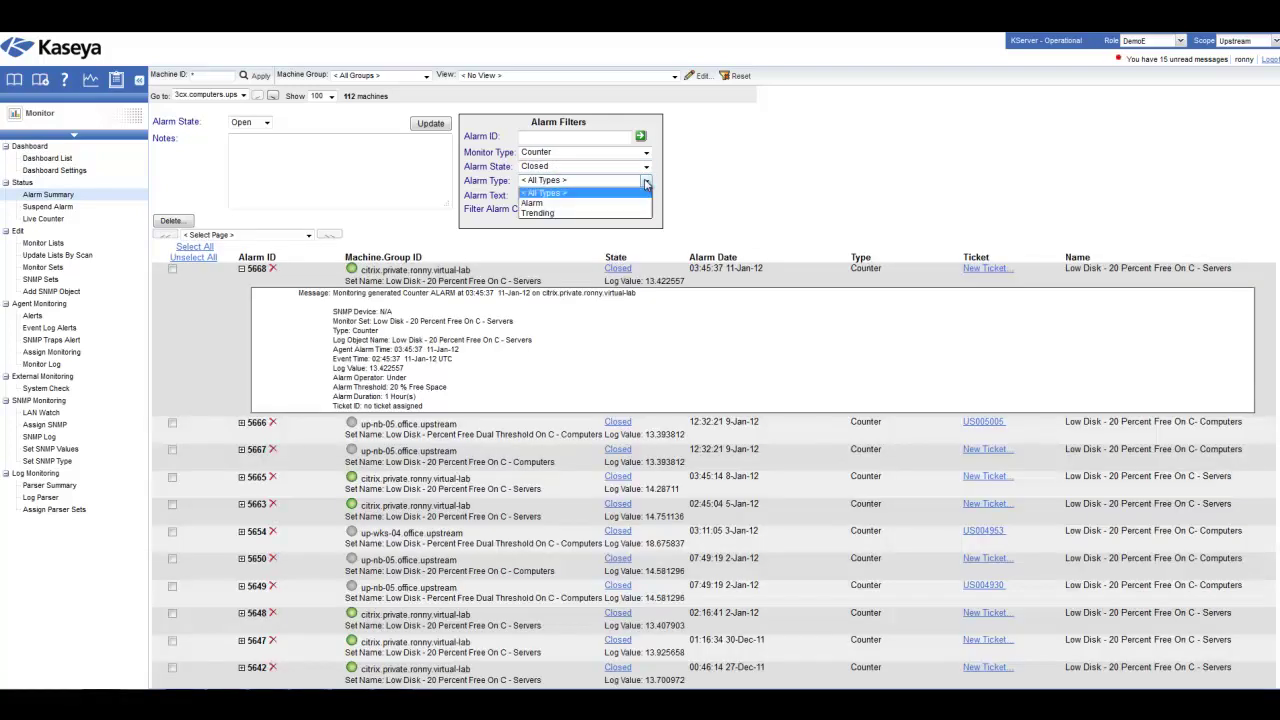
{"action": "left_click", "coordinate": [624, 204]}
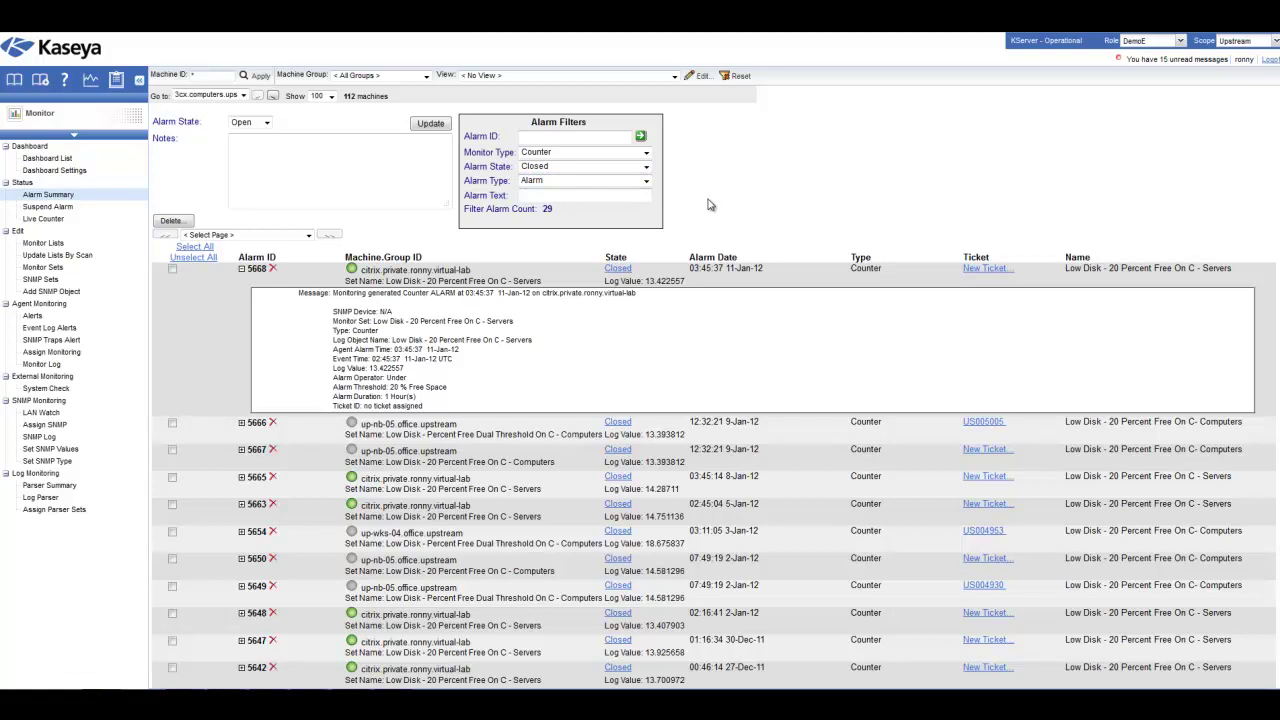
Enter "Low" as the alarm text filter
{"action": "left_click", "coordinate": [538, 197]}
{"action": "type", "text": "0"}
{"action": "key", "text": "BackSpace"}
{"action": "type", "text": "Low"}
{"action": "left_click", "coordinate": [555, 199]}
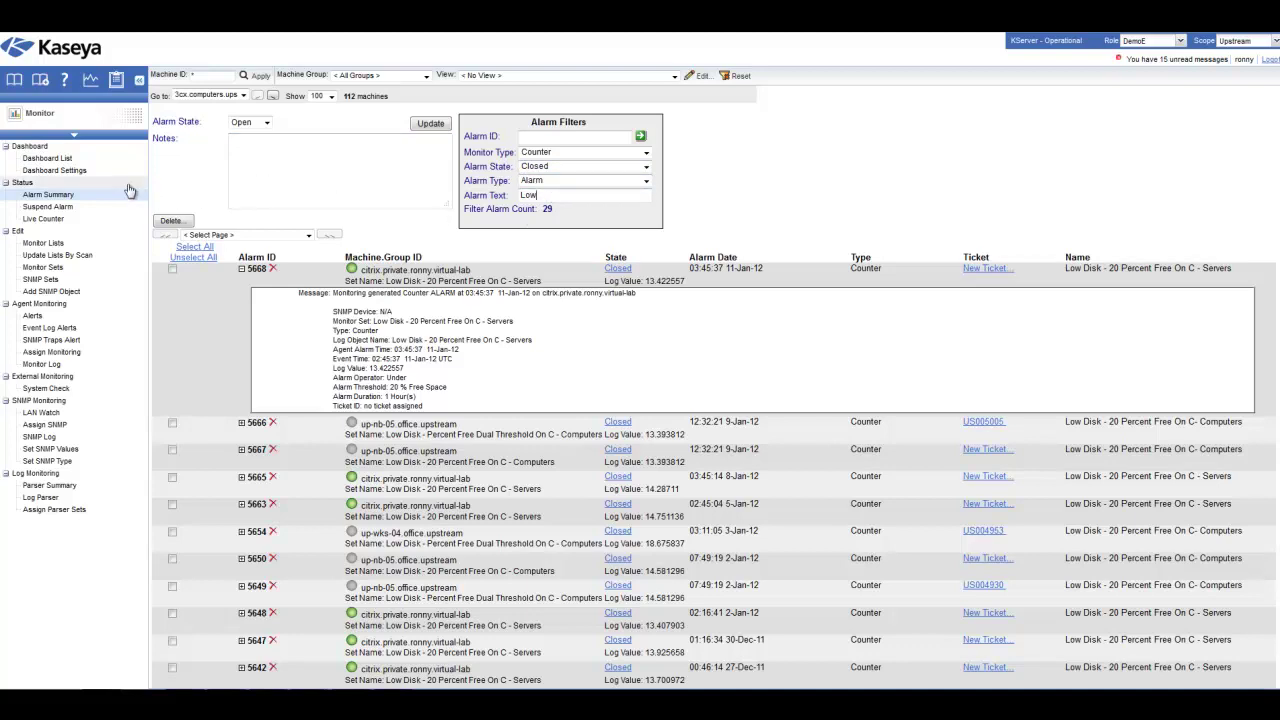
Show the Dashboard List and open the configuration of the "Tech60 Alerts and Monitoring" dashboard
{"action": "left_click", "coordinate": [55, 165]}
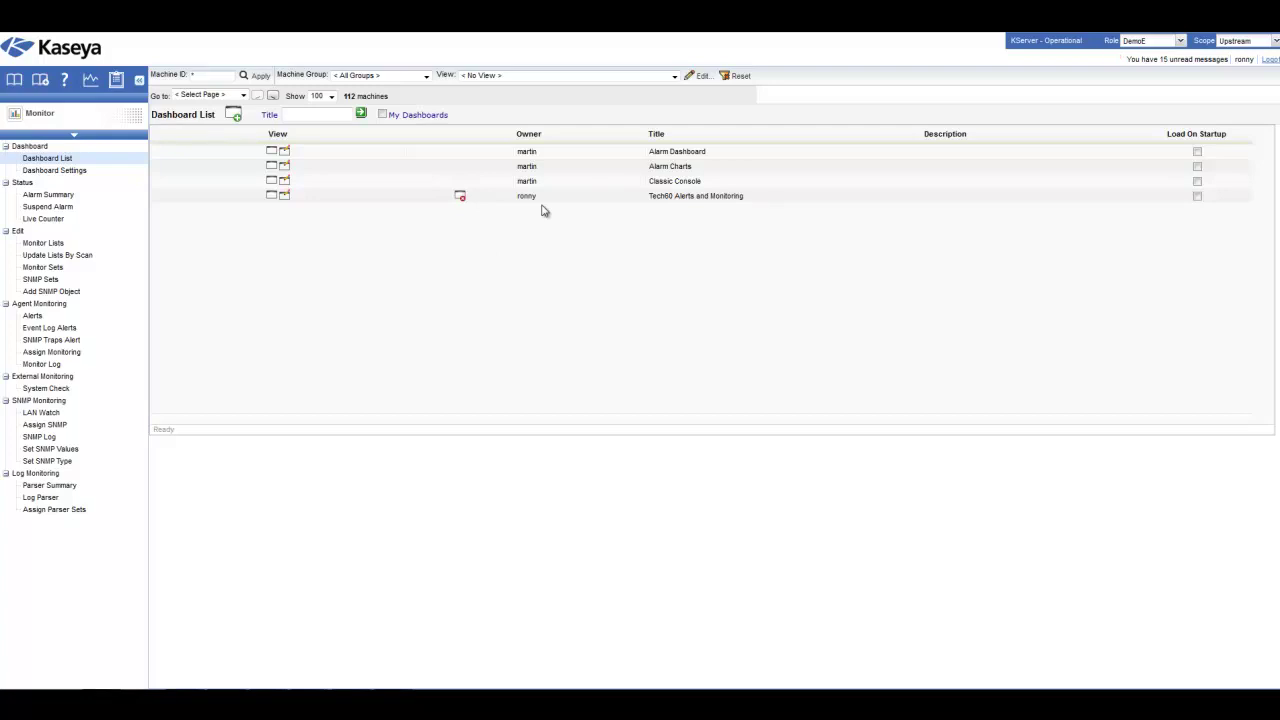
{"action": "left_click", "coordinate": [285, 198]}
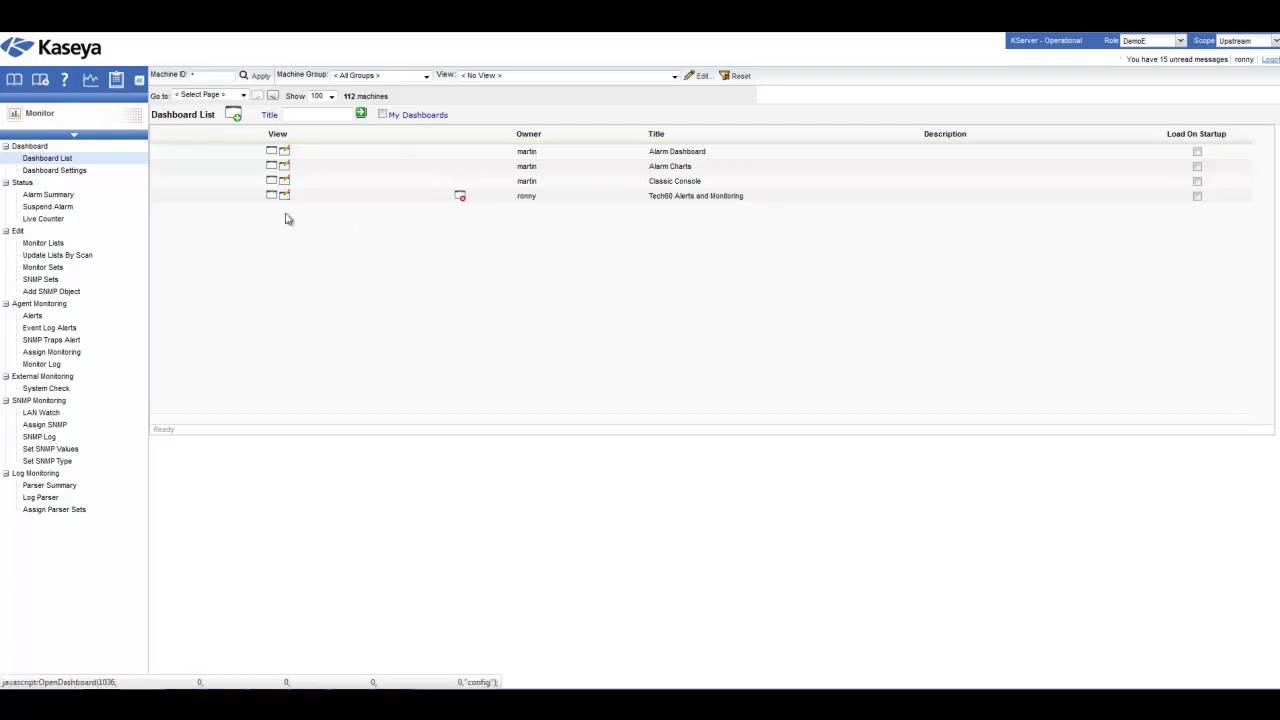
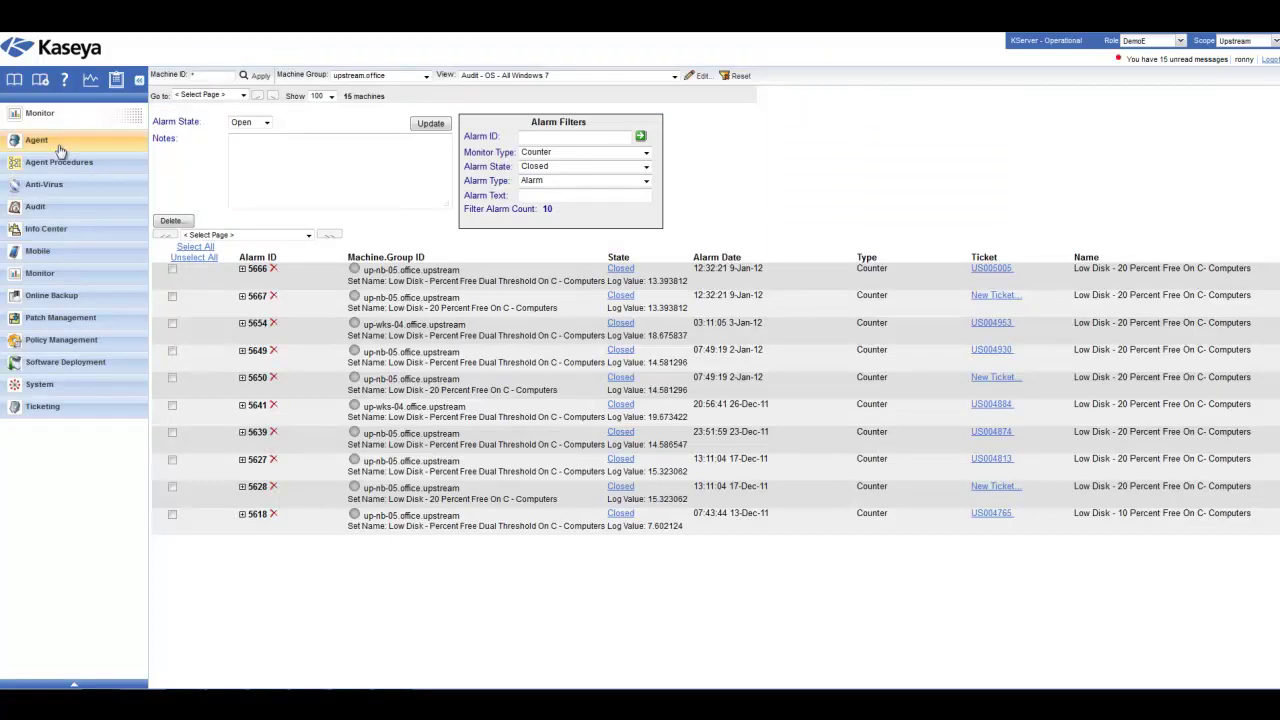
Open Agent Procedures and select the Swedish Adobe Reader deploy procedure among the Upstream Power Pack applications
{"action": "left_click", "coordinate": [56, 163]}
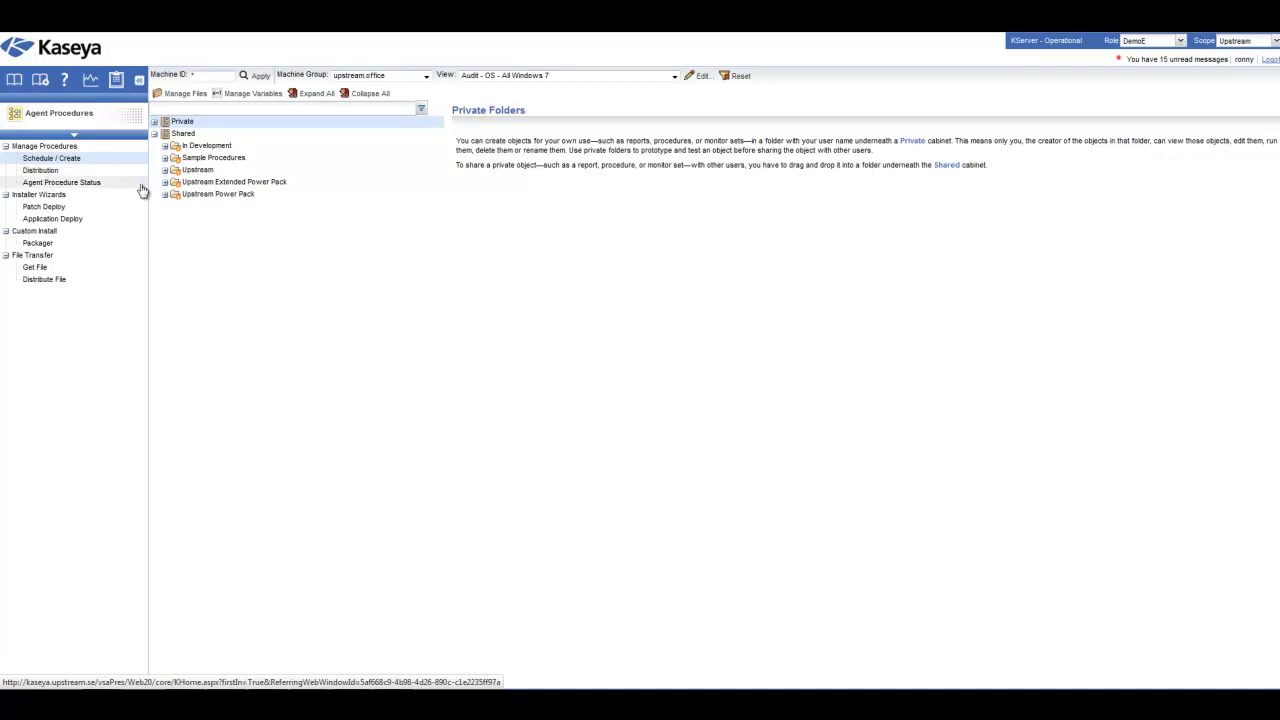
{"action": "left_click", "coordinate": [166, 194]}
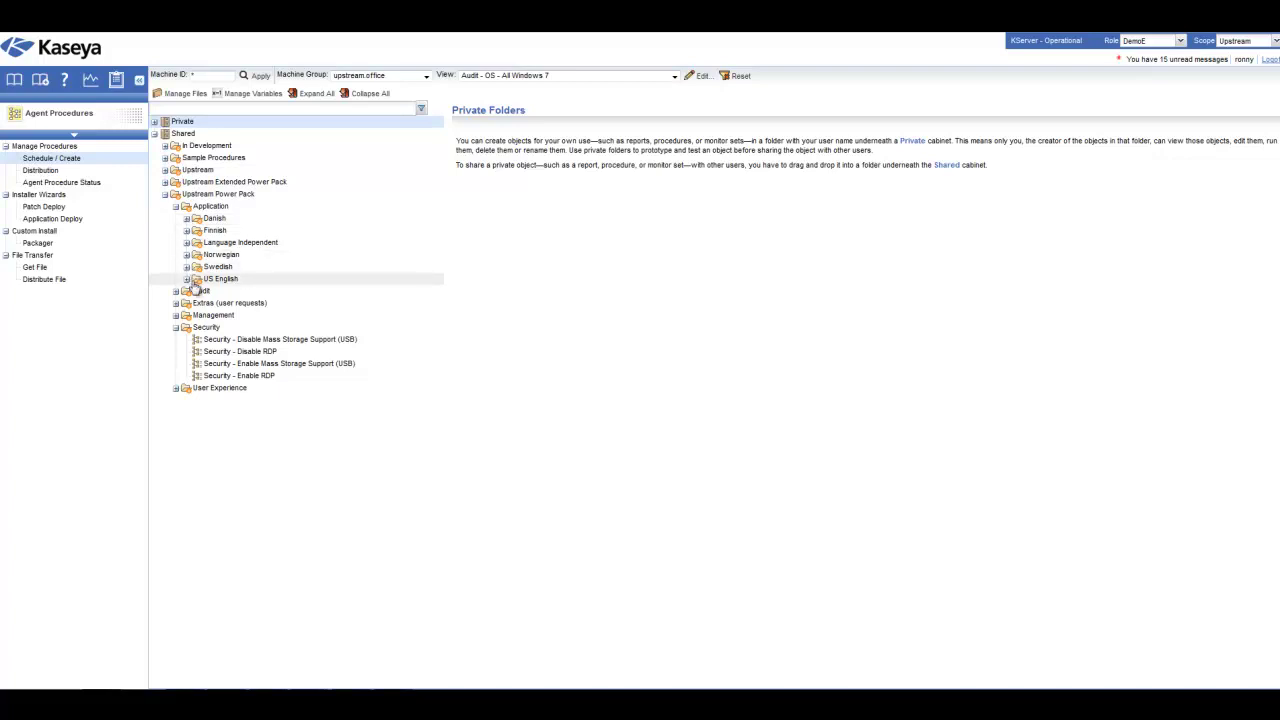
{"action": "left_click", "coordinate": [187, 280]}
{"action": "left_click", "coordinate": [266, 291]}
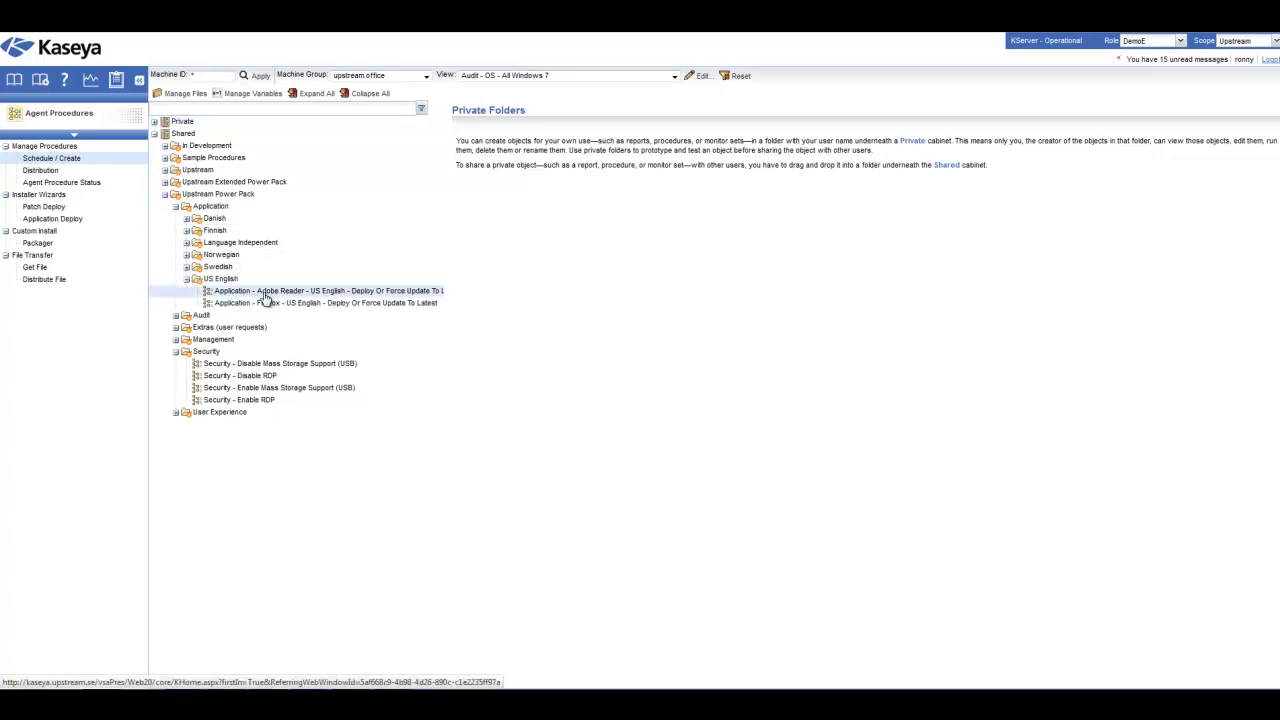
{"action": "left_click", "coordinate": [187, 279]}
{"action": "left_click", "coordinate": [242, 279]}
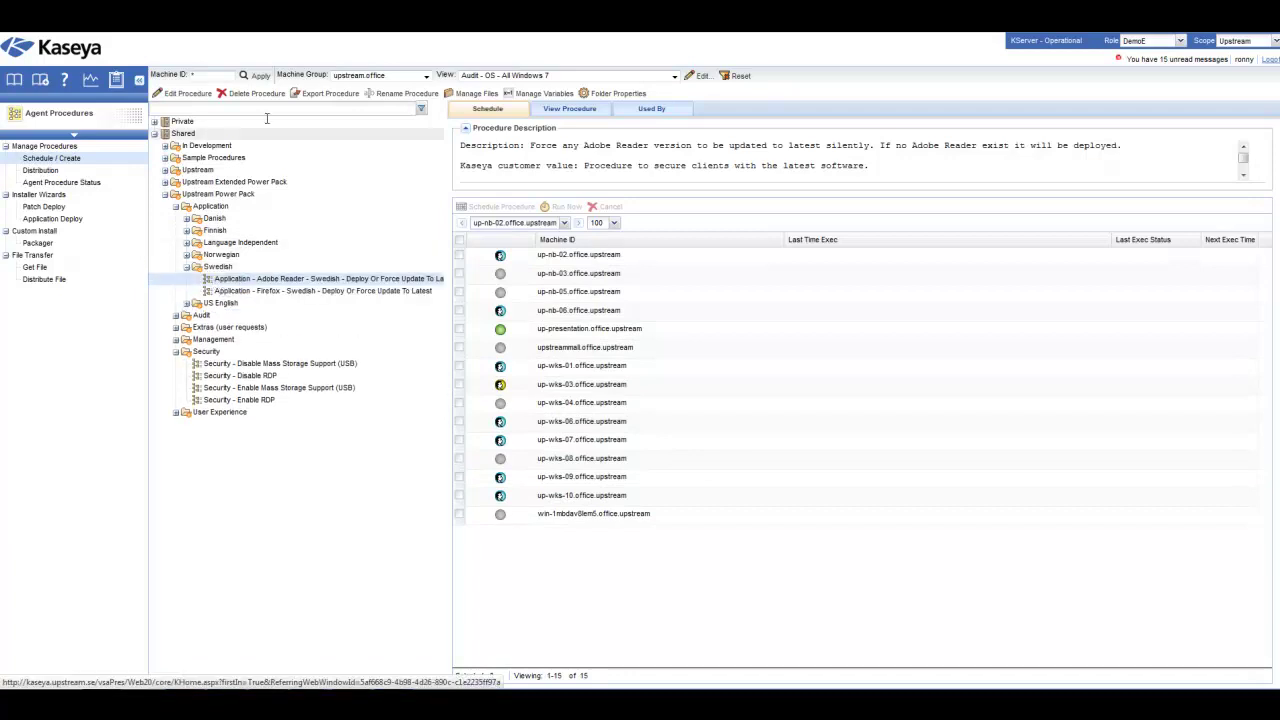
Open the Swedish Adobe Reader procedure for editing, examine its 10.1.1 and 10.1.2 update download steps, and close it
{"action": "left_click", "coordinate": [189, 94]}
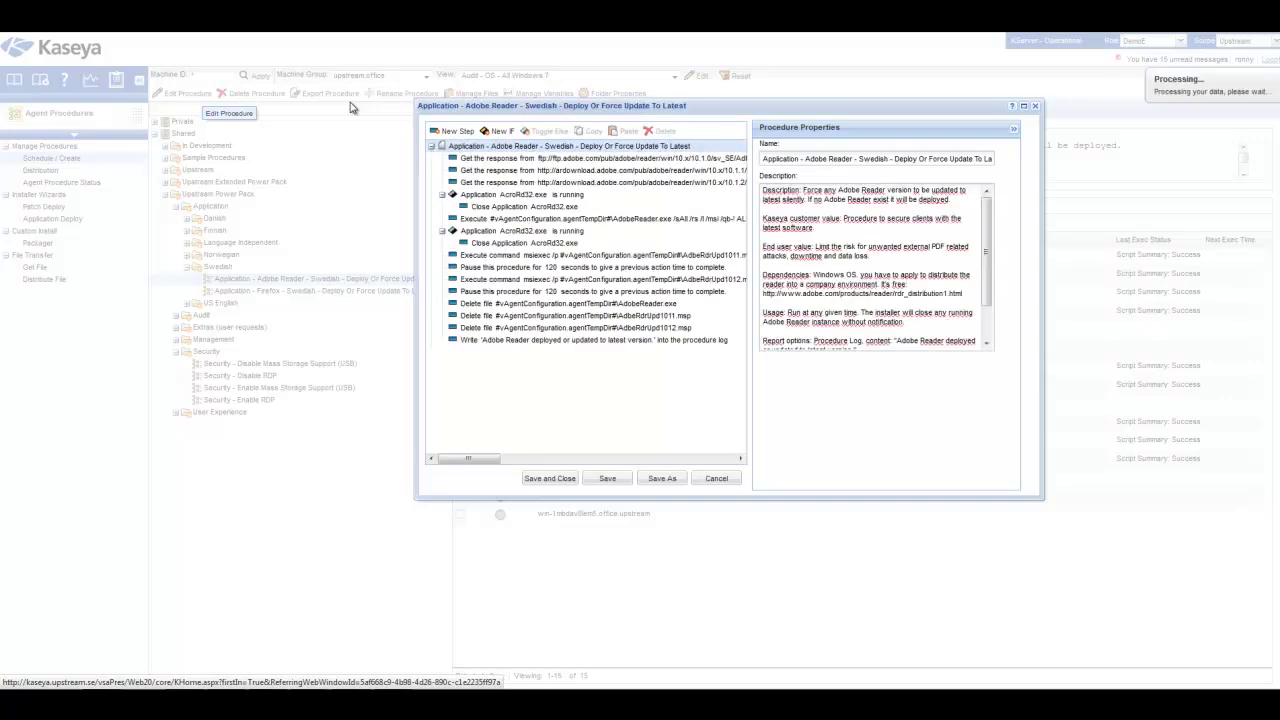
{"action": "left_click", "coordinate": [470, 171]}
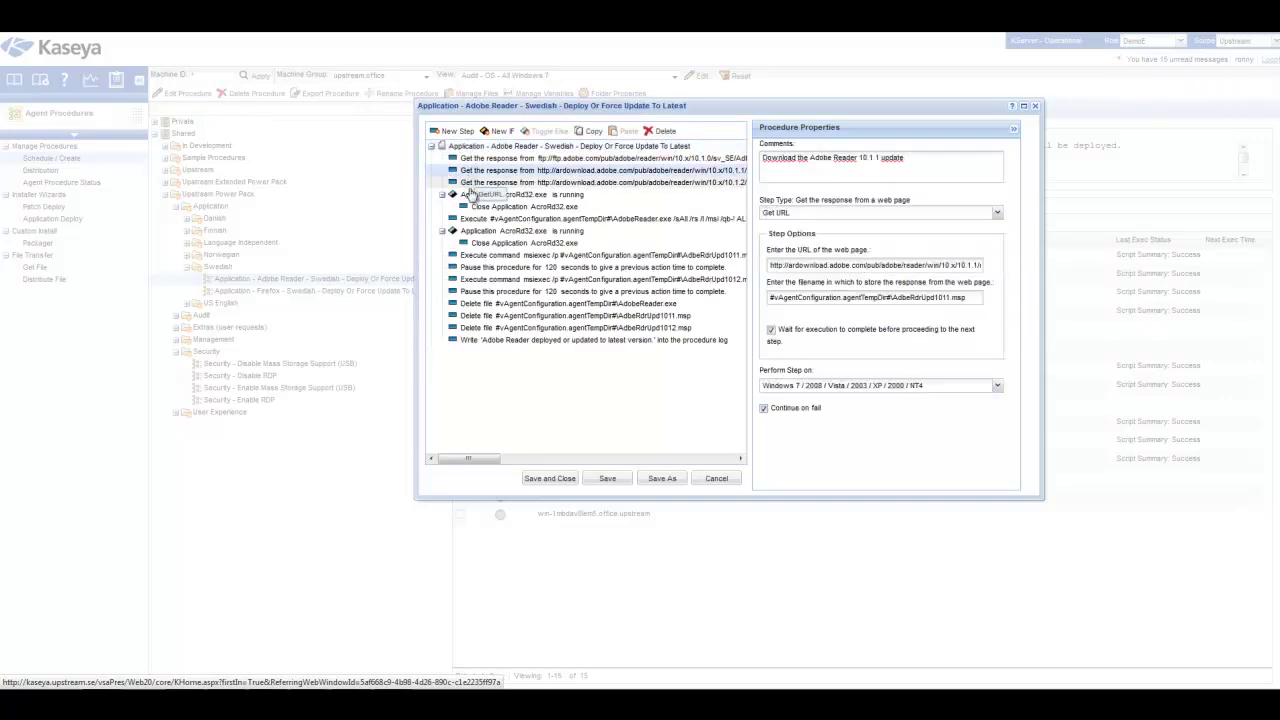
{"action": "left_click", "coordinate": [555, 182]}
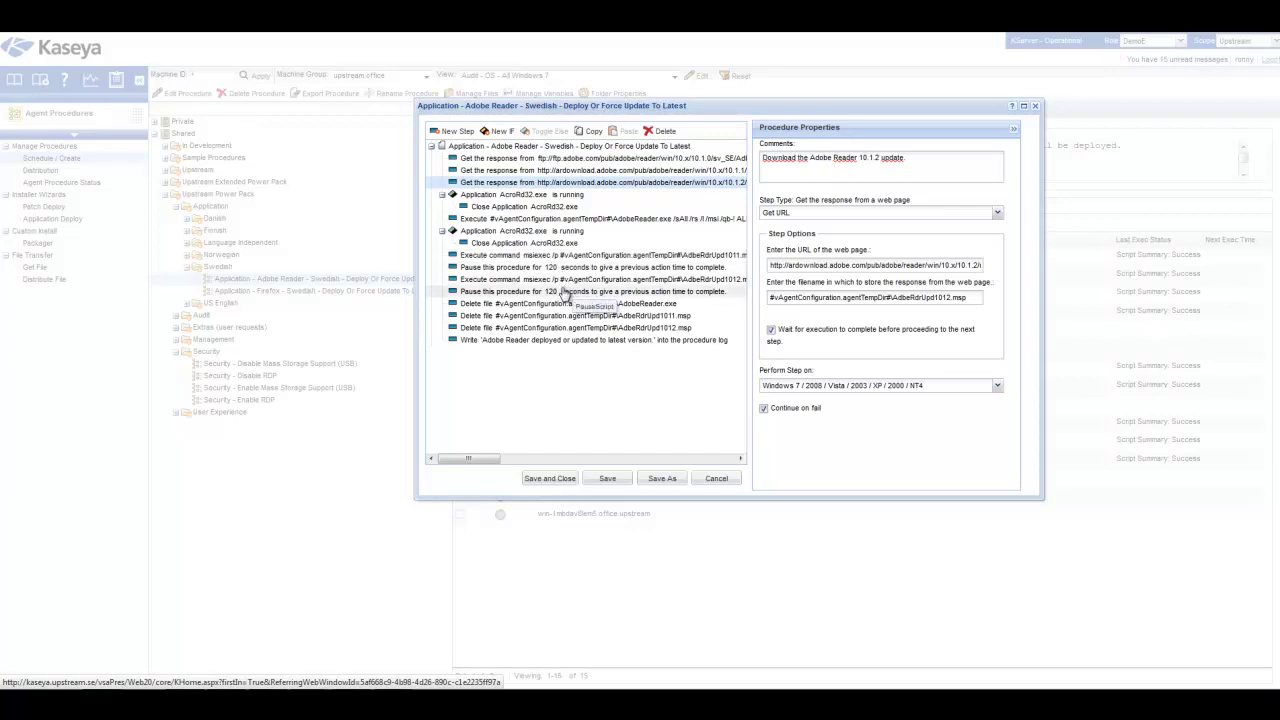
{"action": "left_click", "coordinate": [1035, 106]}
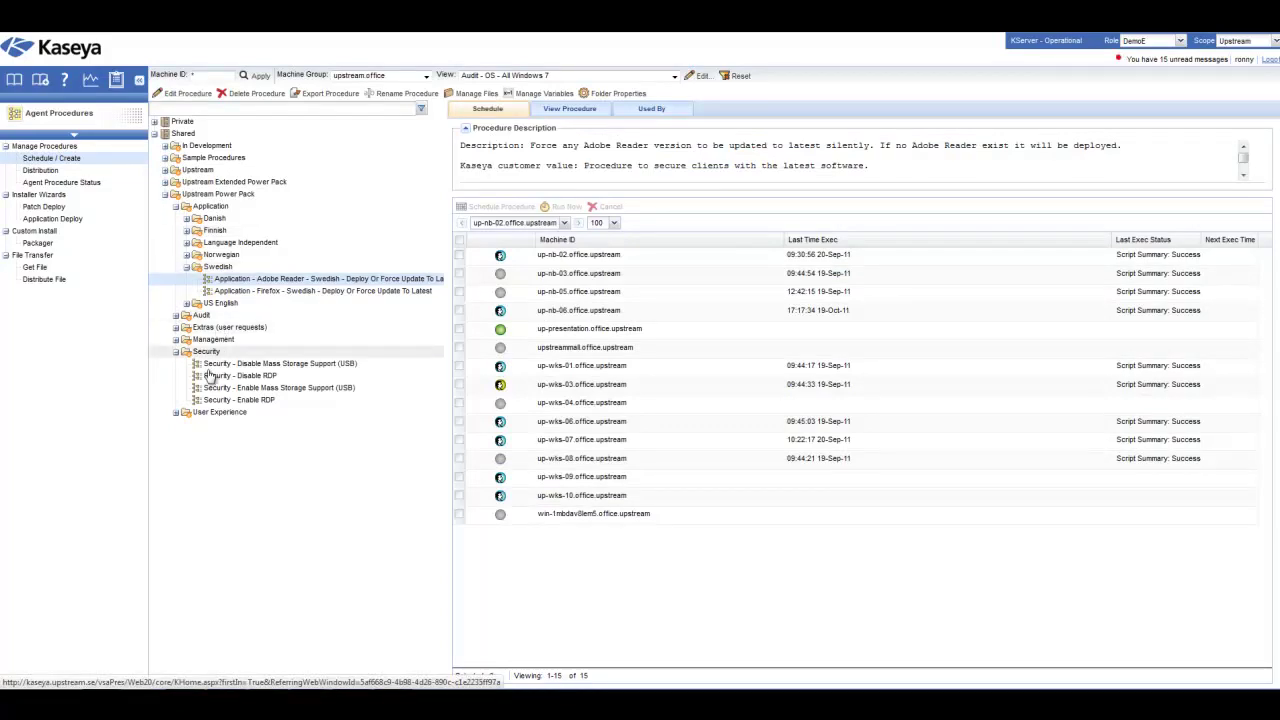
Open the "User Experience - Change Yes/No Buttons" procedure, examine its user response condition, and close it
{"action": "left_click", "coordinate": [175, 416]}
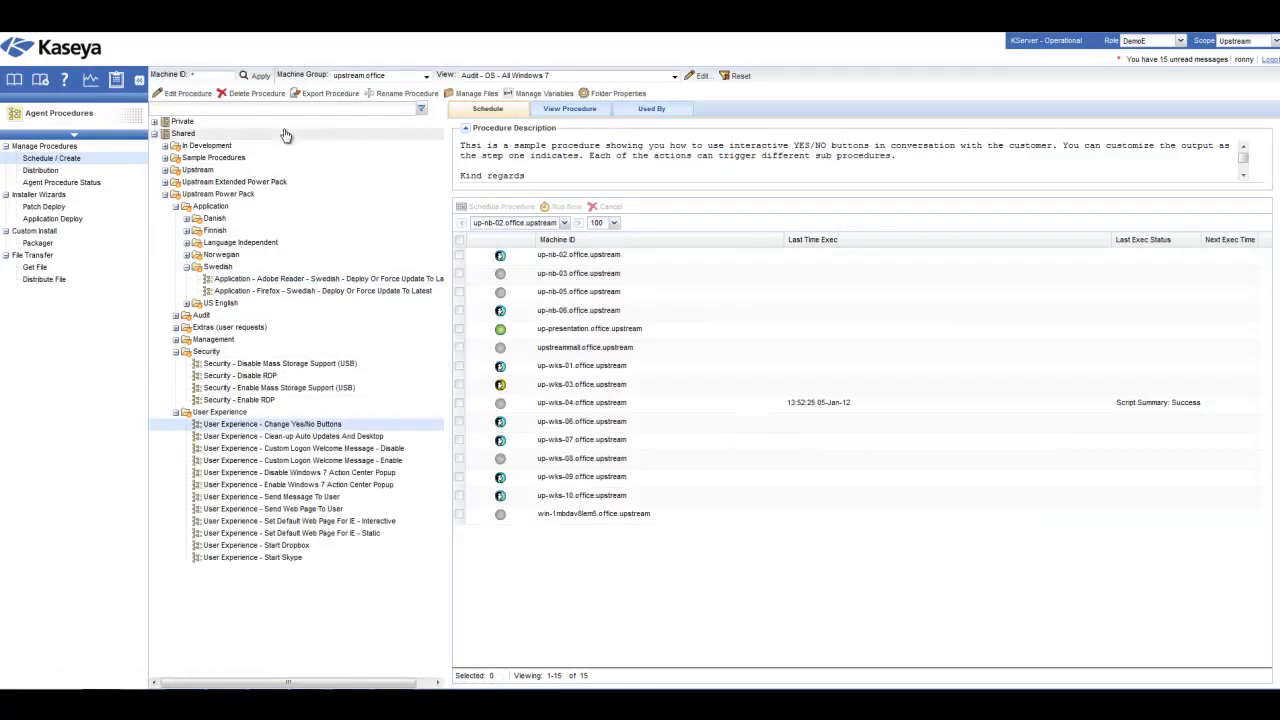
{"action": "left_click", "coordinate": [180, 93]}
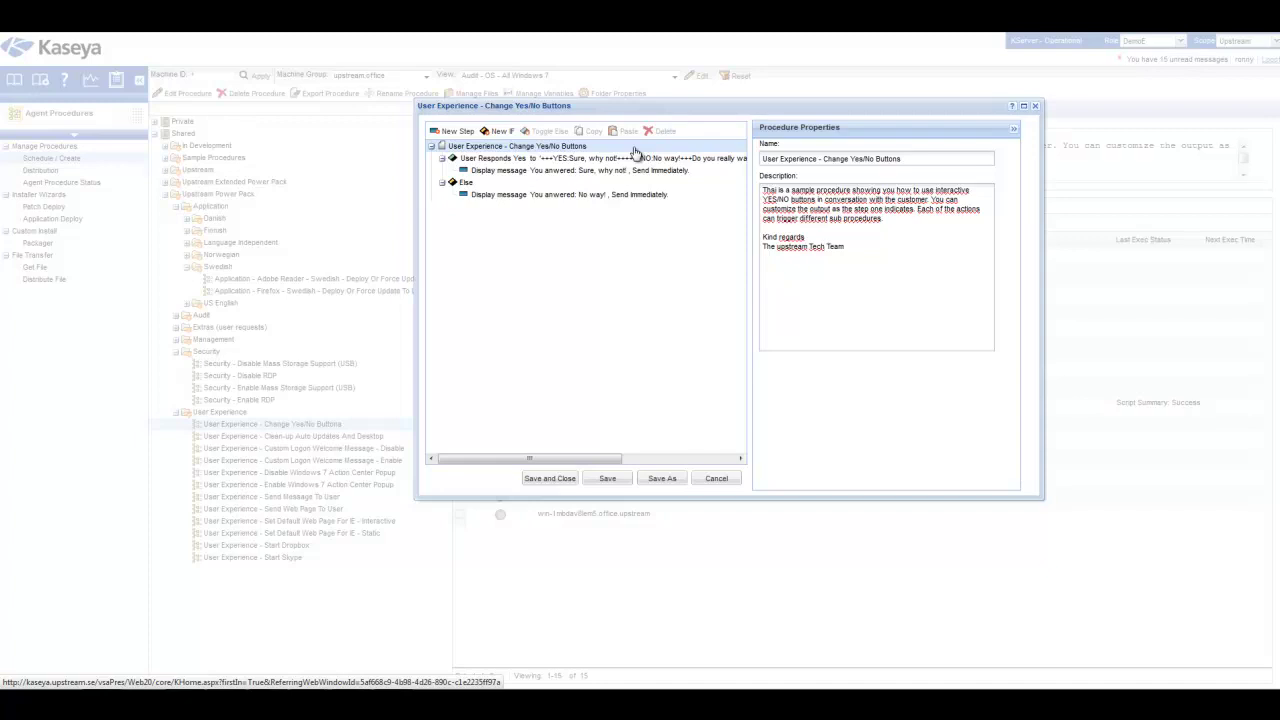
{"action": "left_click", "coordinate": [634, 157]}
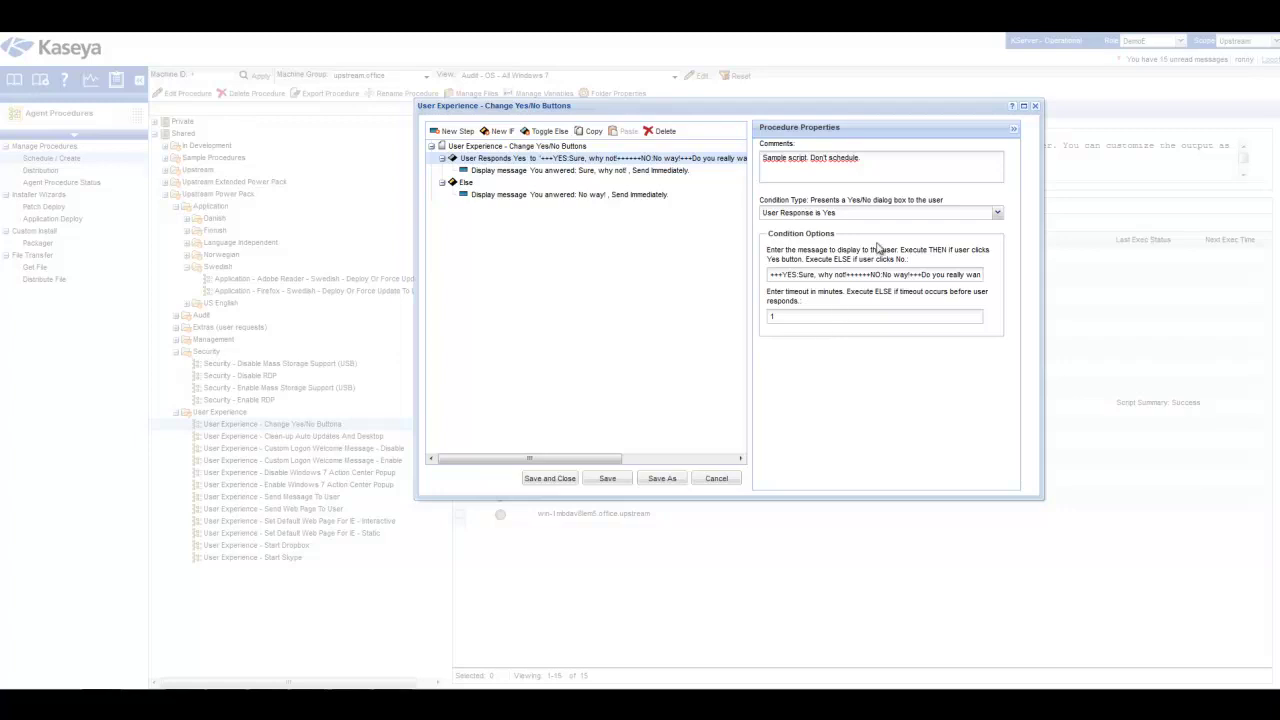
{"action": "left_click", "coordinate": [1036, 106]}
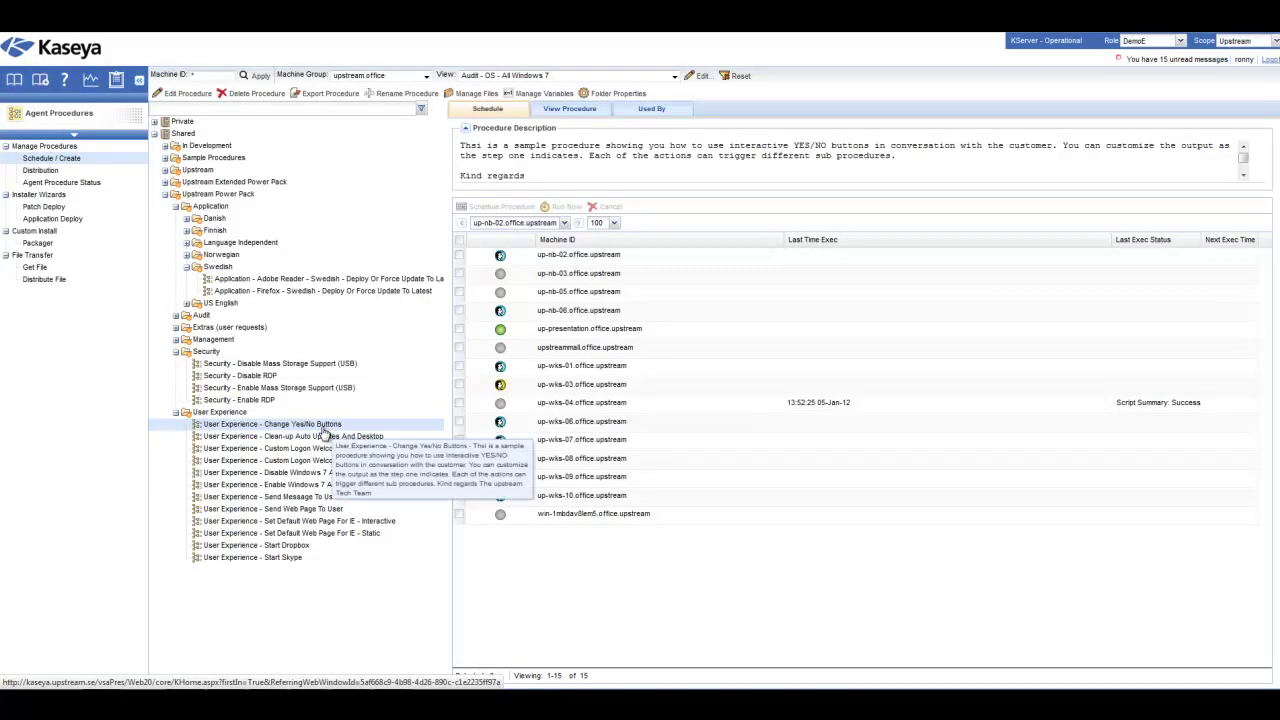
Open the language-independent Citrix Receiver deploy procedure, examine its steps and description, and close it
{"action": "left_click", "coordinate": [186, 242]}
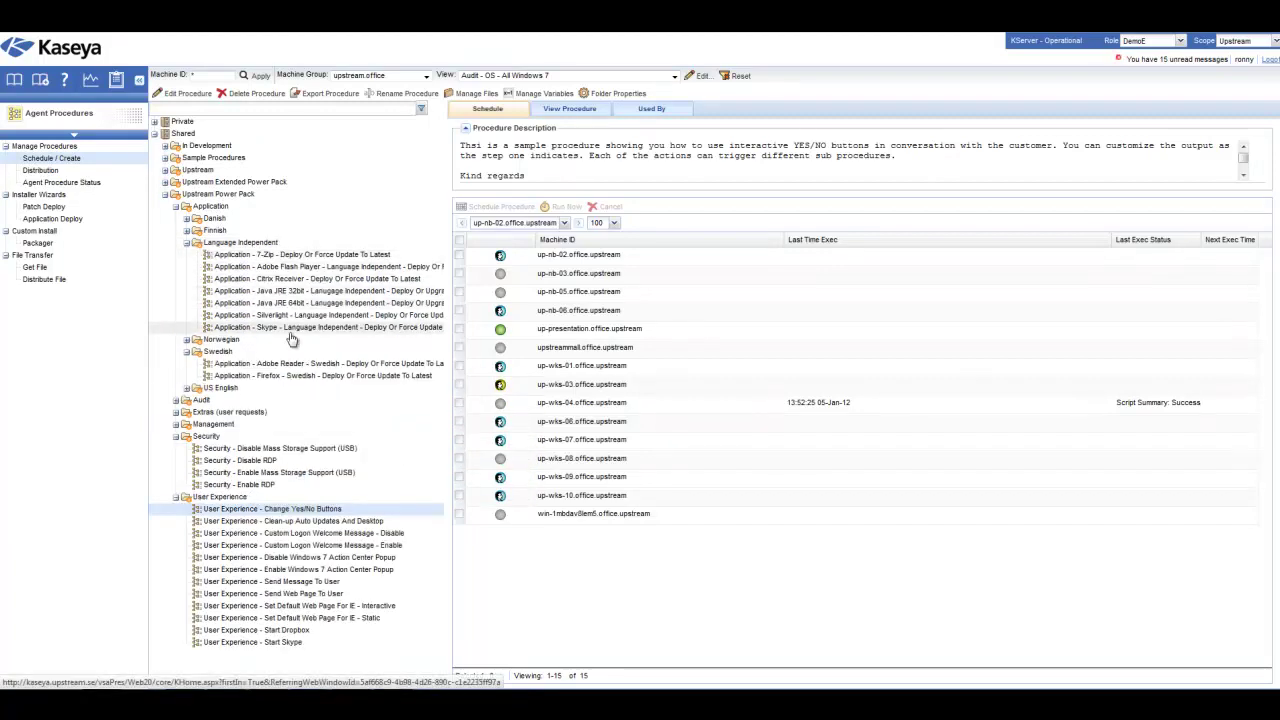
{"action": "left_click", "coordinate": [350, 278]}
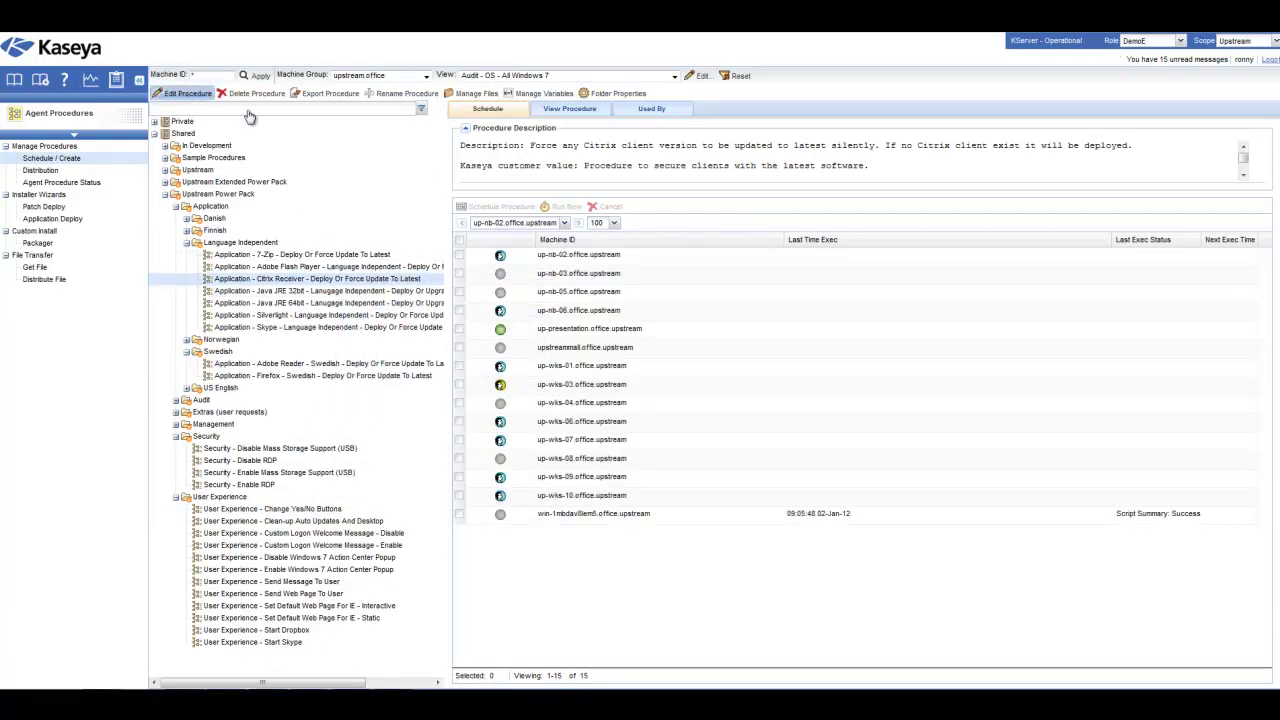
{"action": "left_click", "coordinate": [183, 93]}
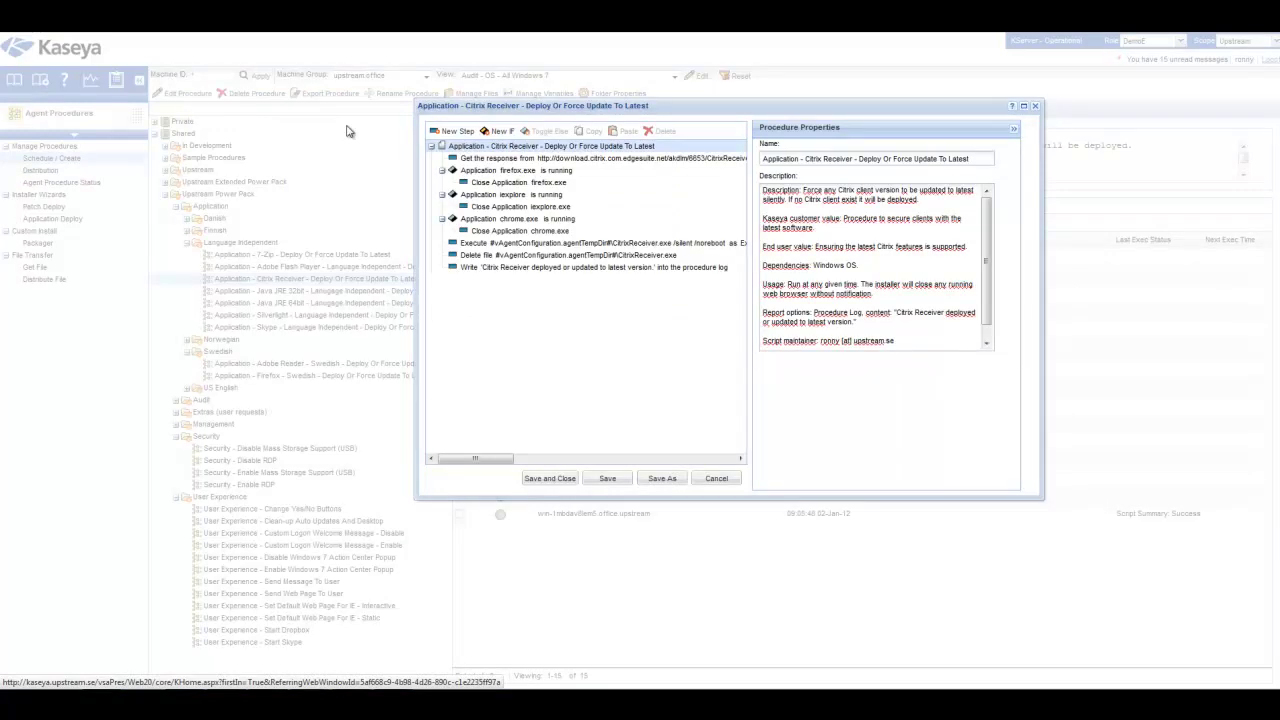
{"action": "left_click", "coordinate": [1035, 106]}
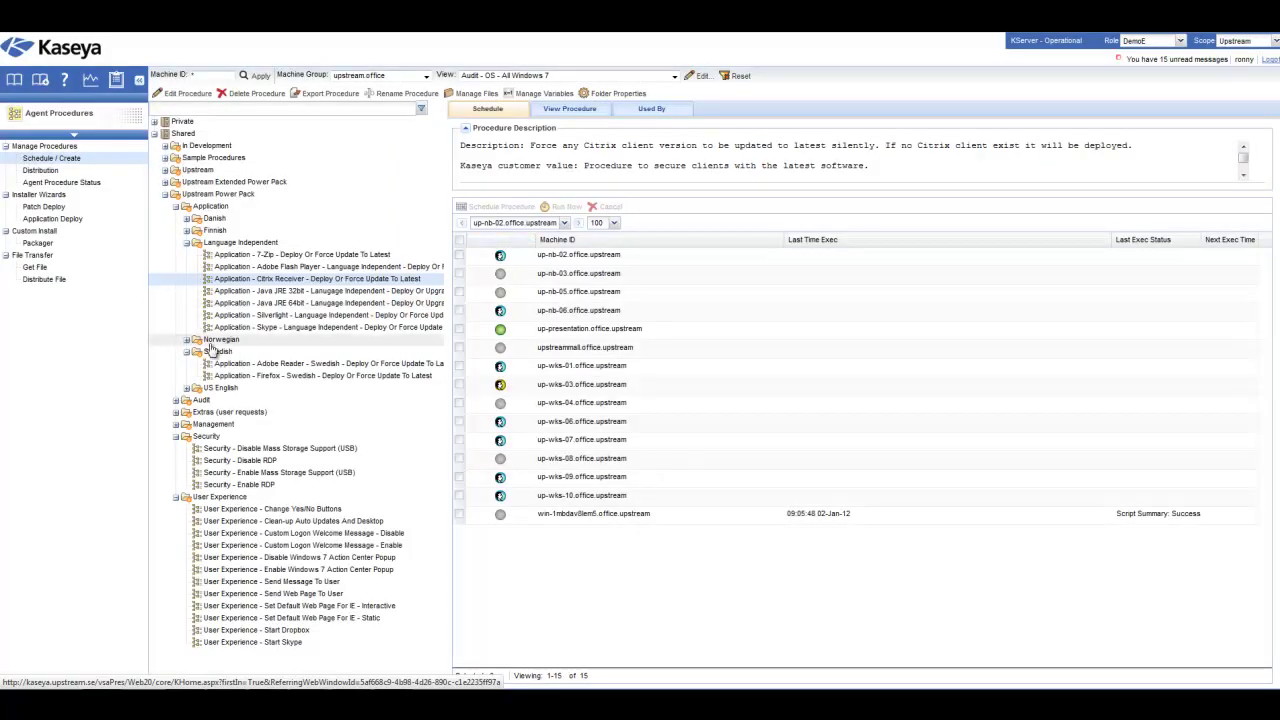
View the Swedish Firefox procedure's schedule and open the language-independent Adobe Flash Player procedure for editing
{"action": "left_click", "coordinate": [330, 376]}
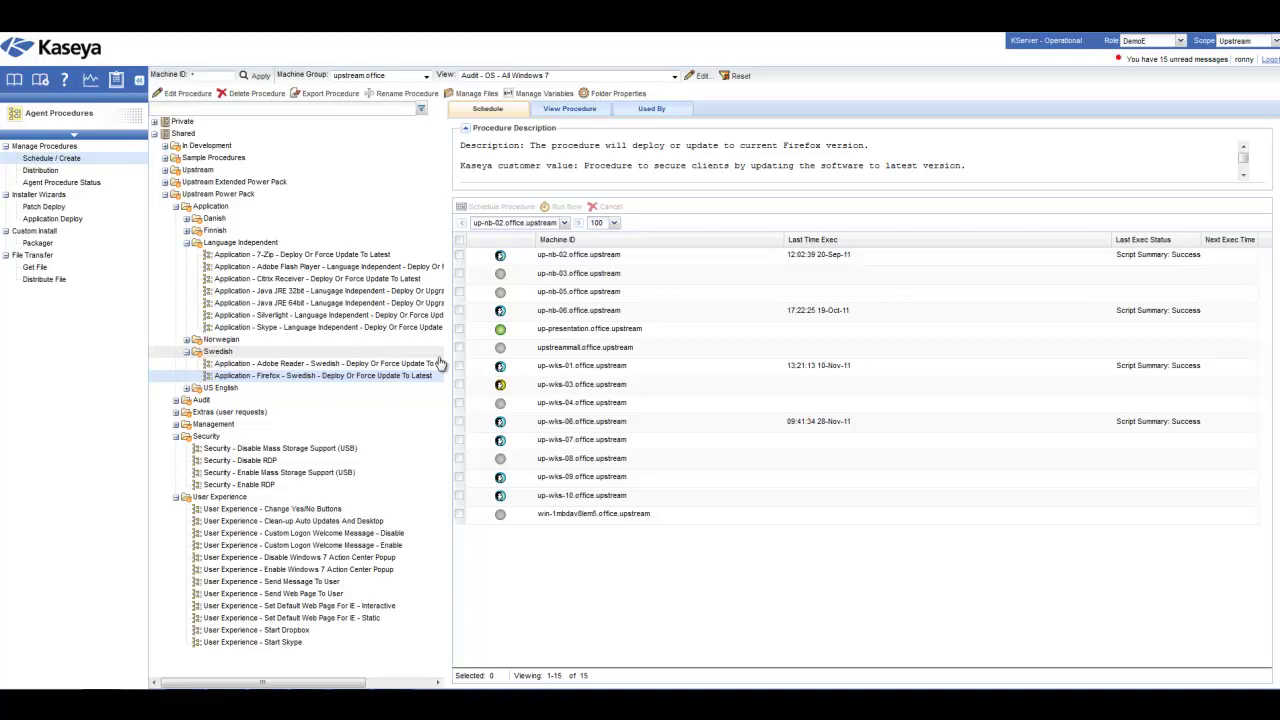
{"action": "left_click", "coordinate": [338, 268]}
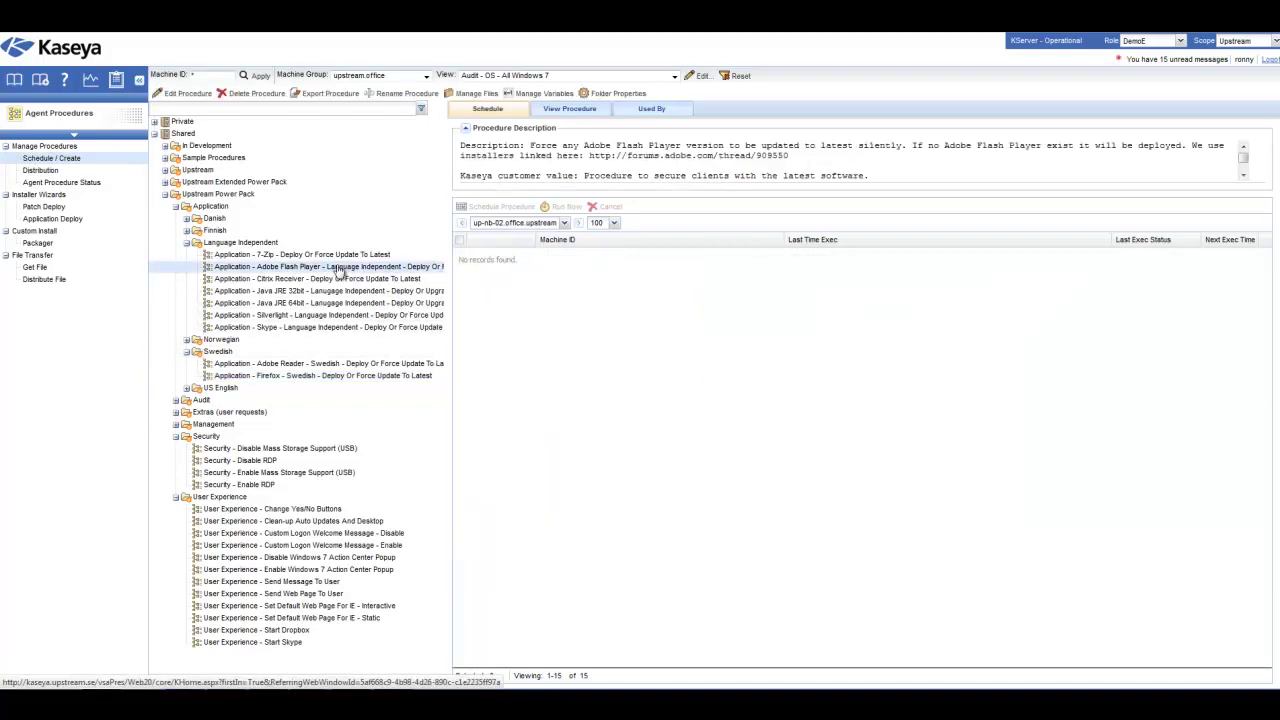
{"action": "left_click", "coordinate": [183, 93]}
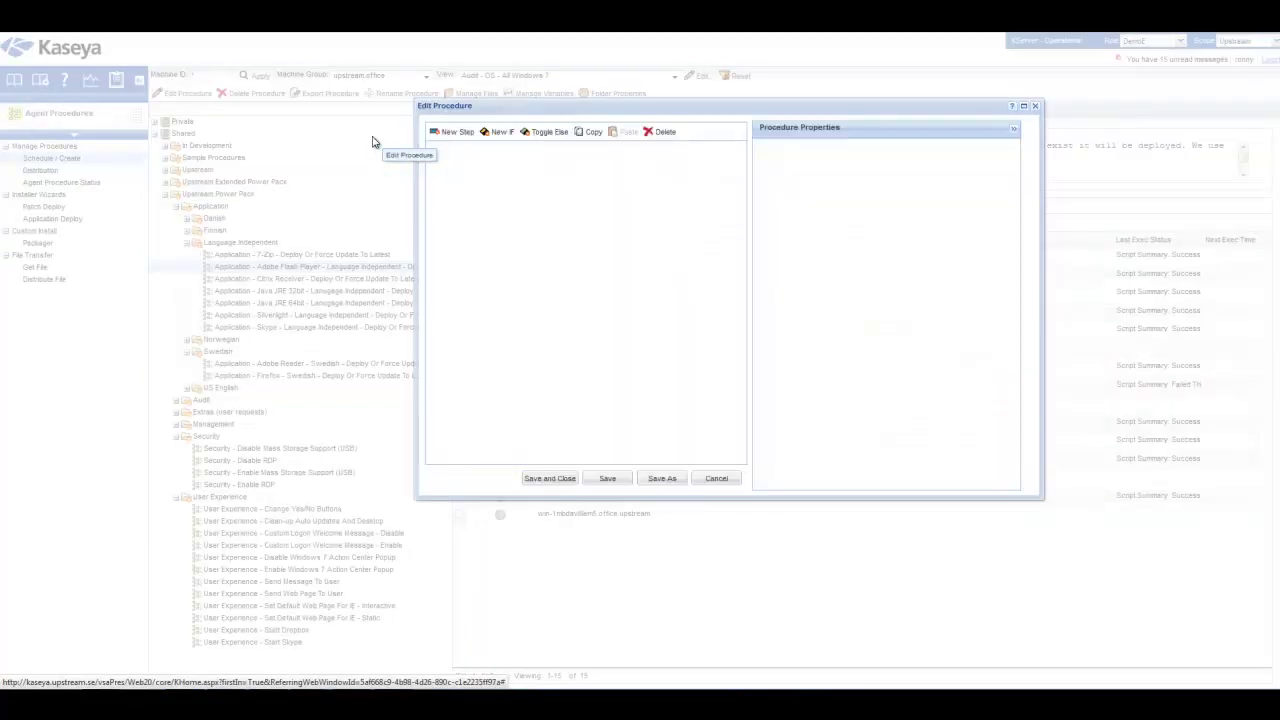